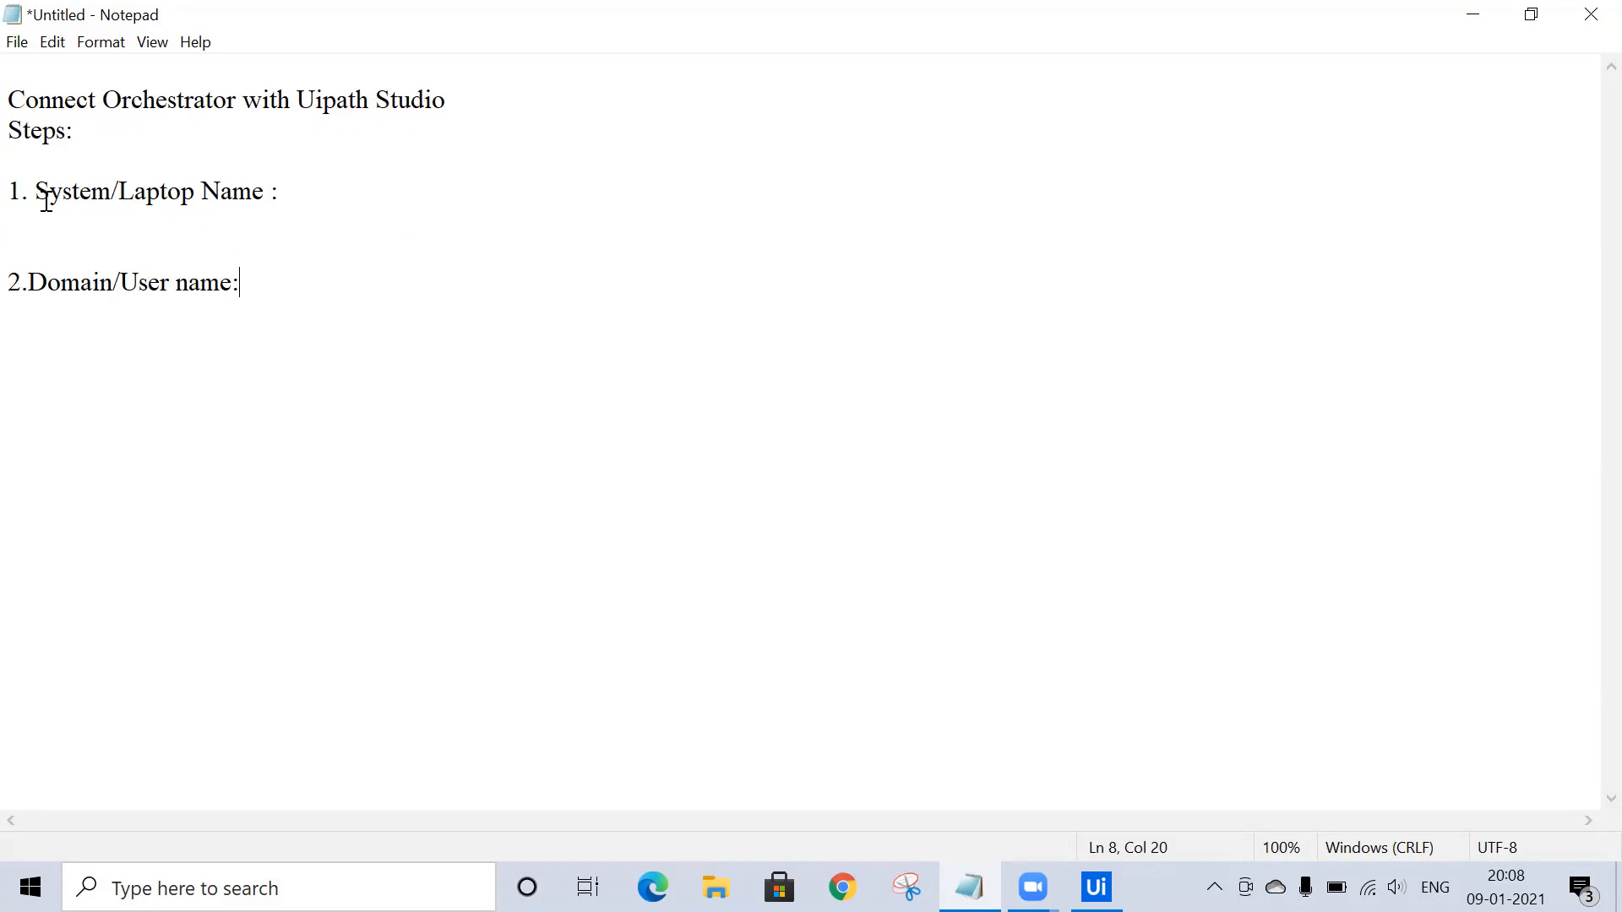
Place the cursor after 'System/Laptop Name :' in the Notepad notes and start a Windows search
click(312, 193)
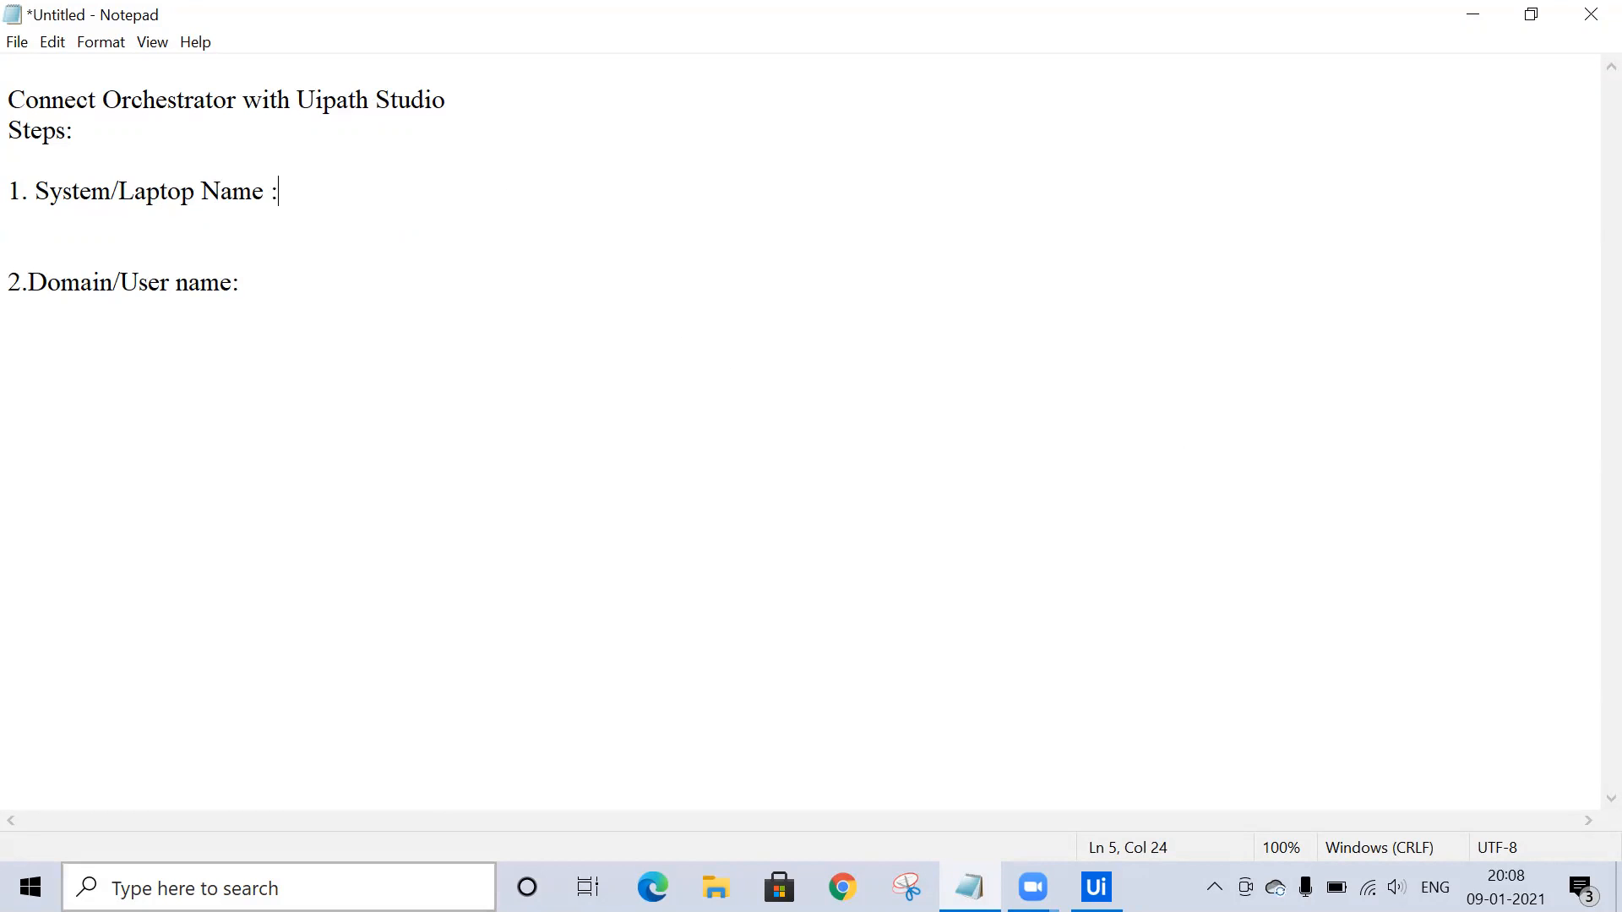
click(355, 887)
Search 'ui' and launch UiPath Assistant from the results
text(ui)
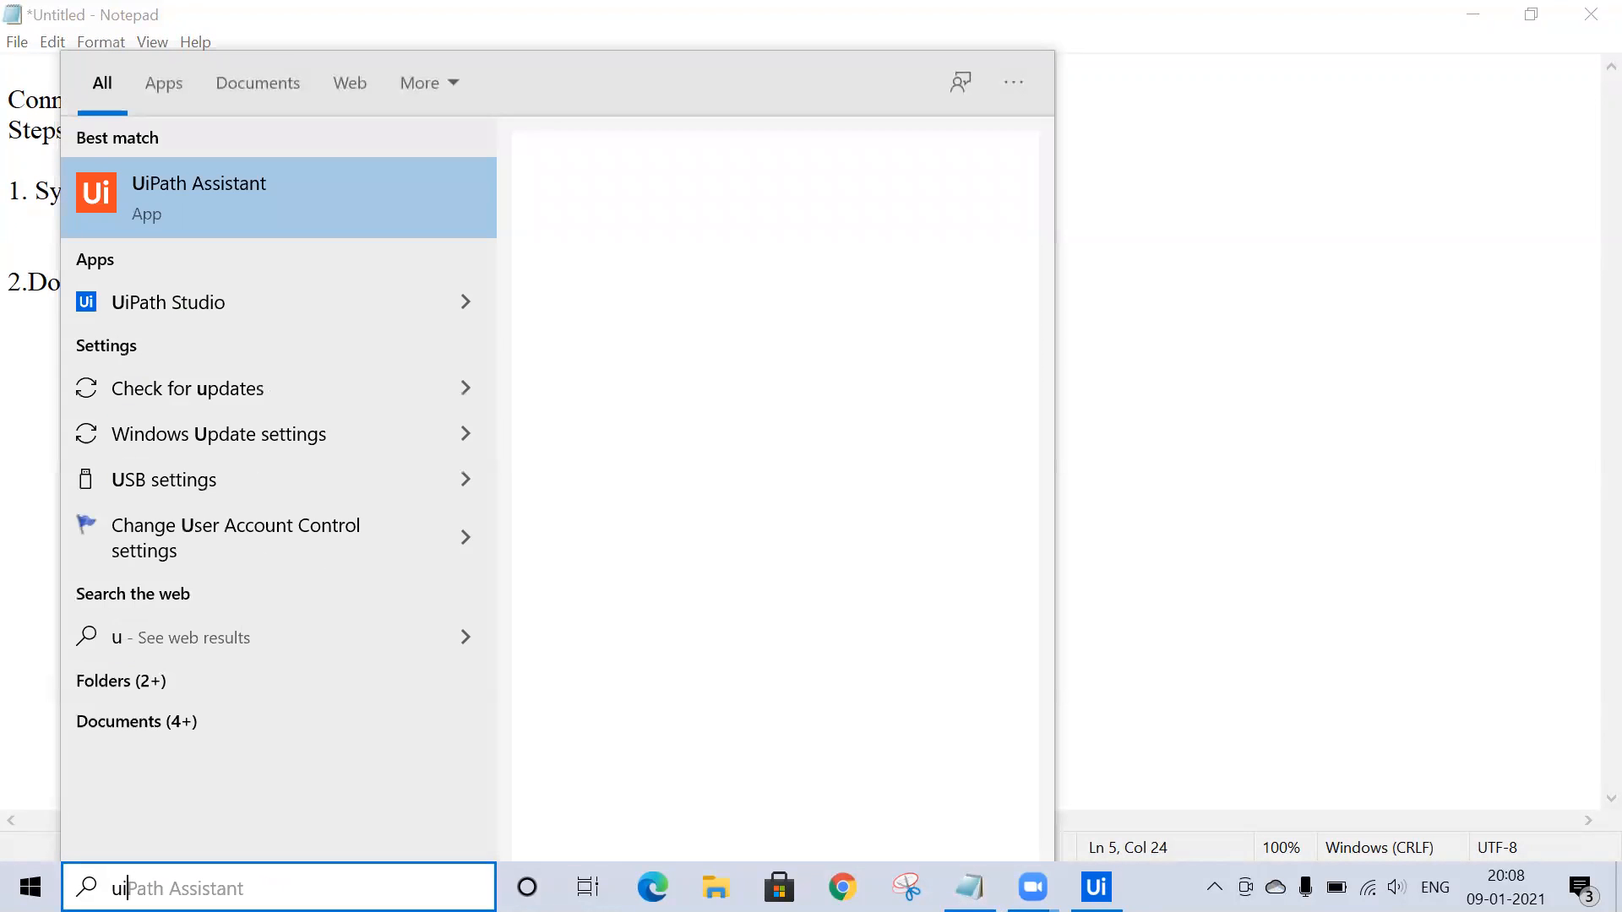
click(308, 211)
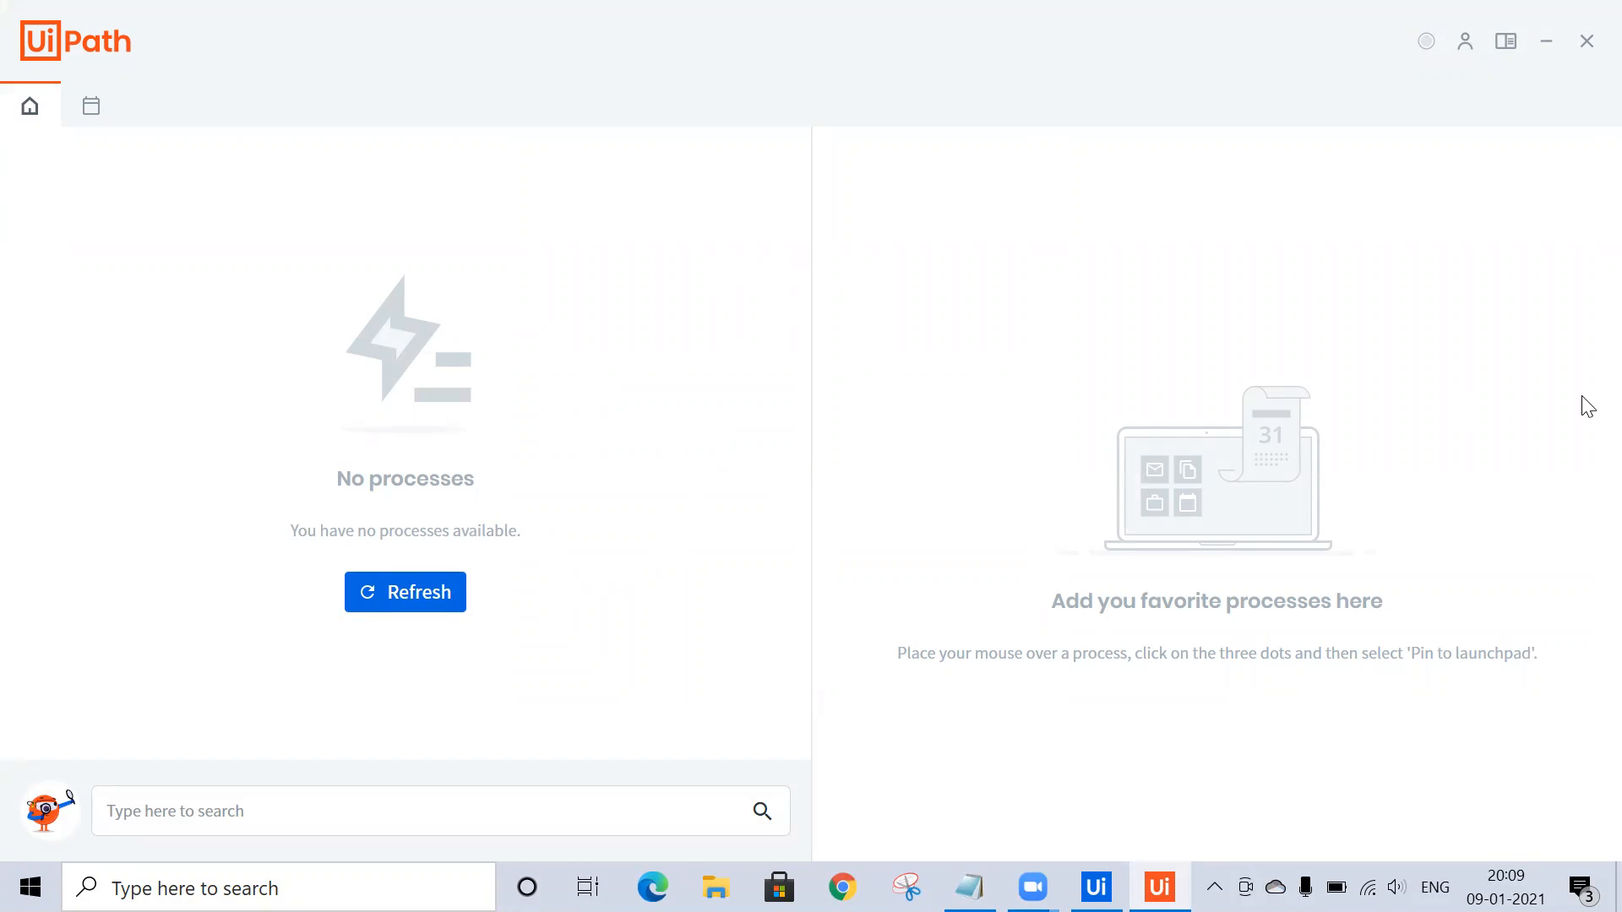
In Assistant Preferences, set the Orchestrator Settings connection type to Machine Key
click(1465, 44)
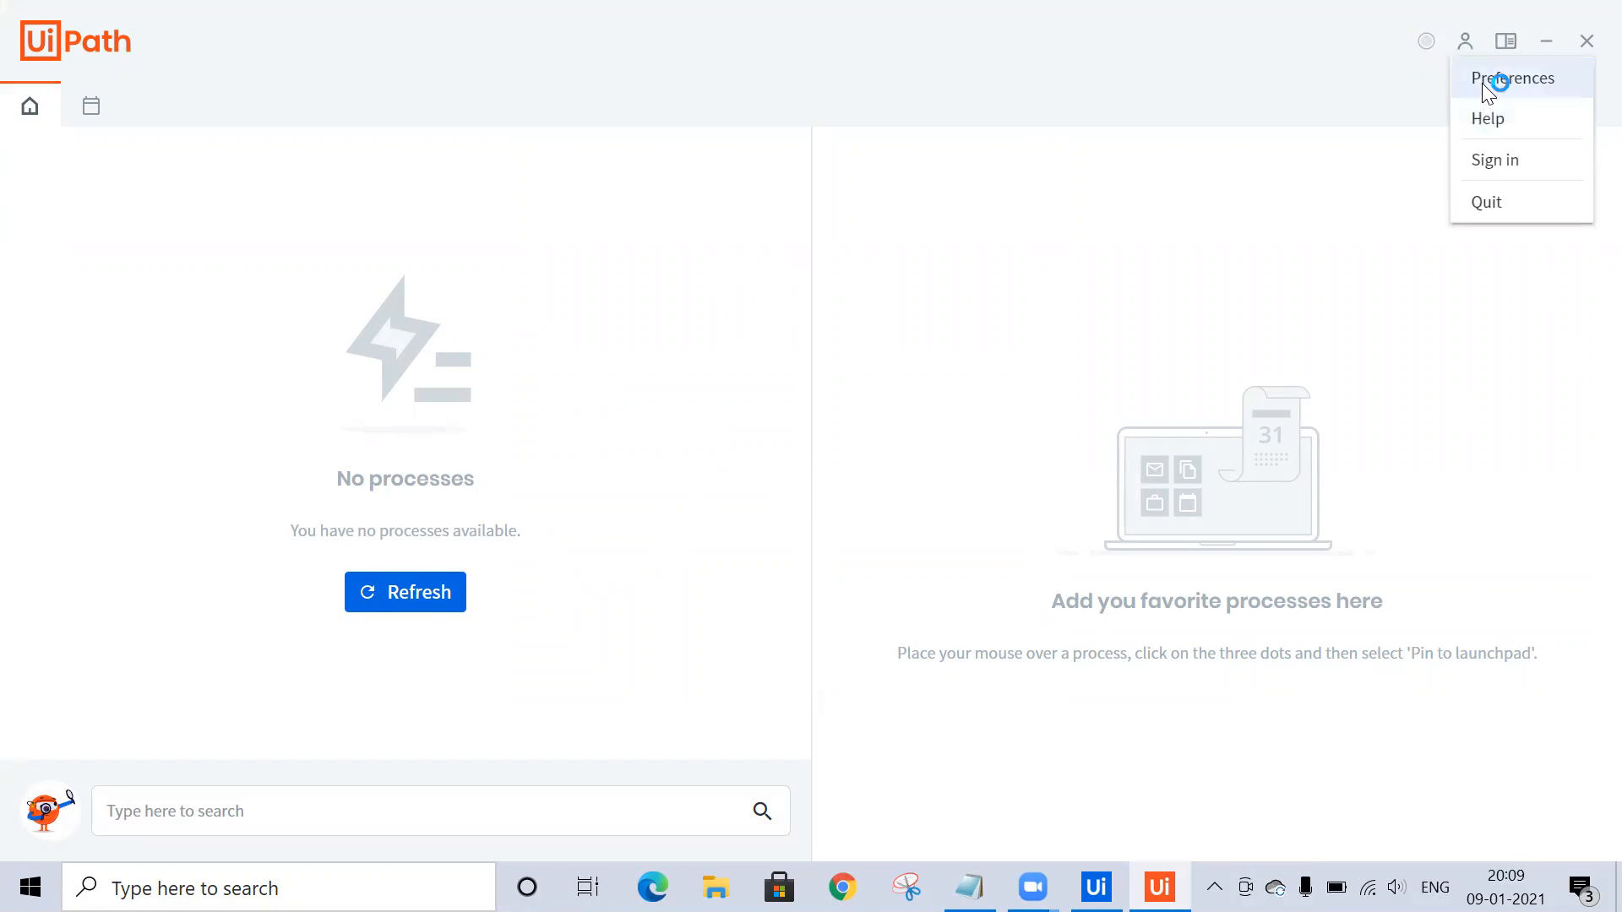
click(1484, 94)
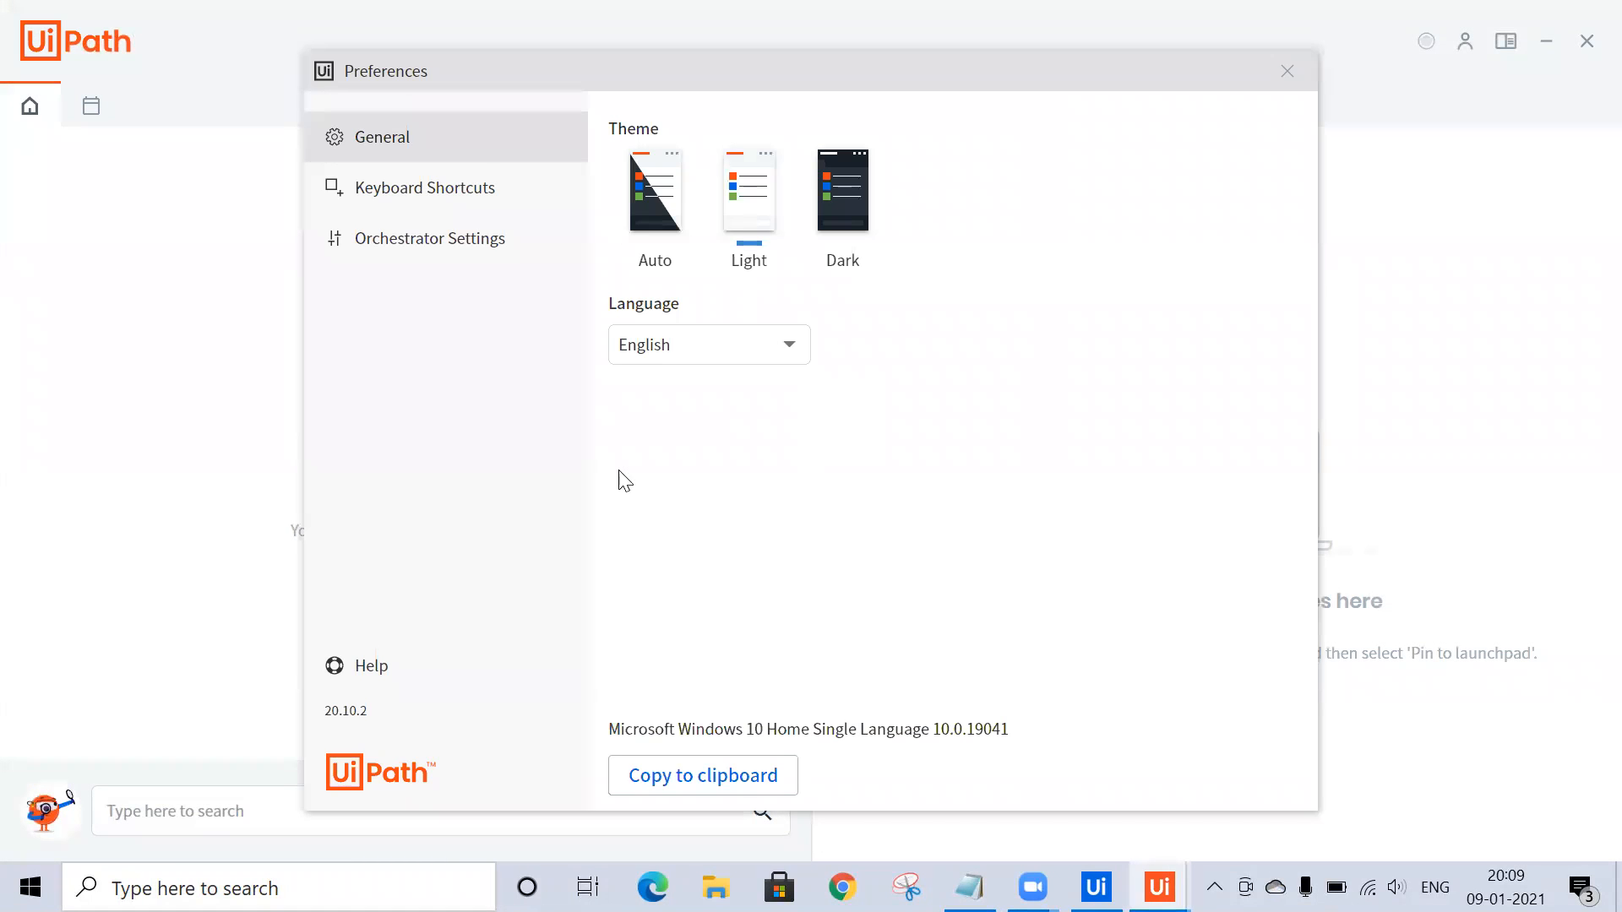
click(459, 260)
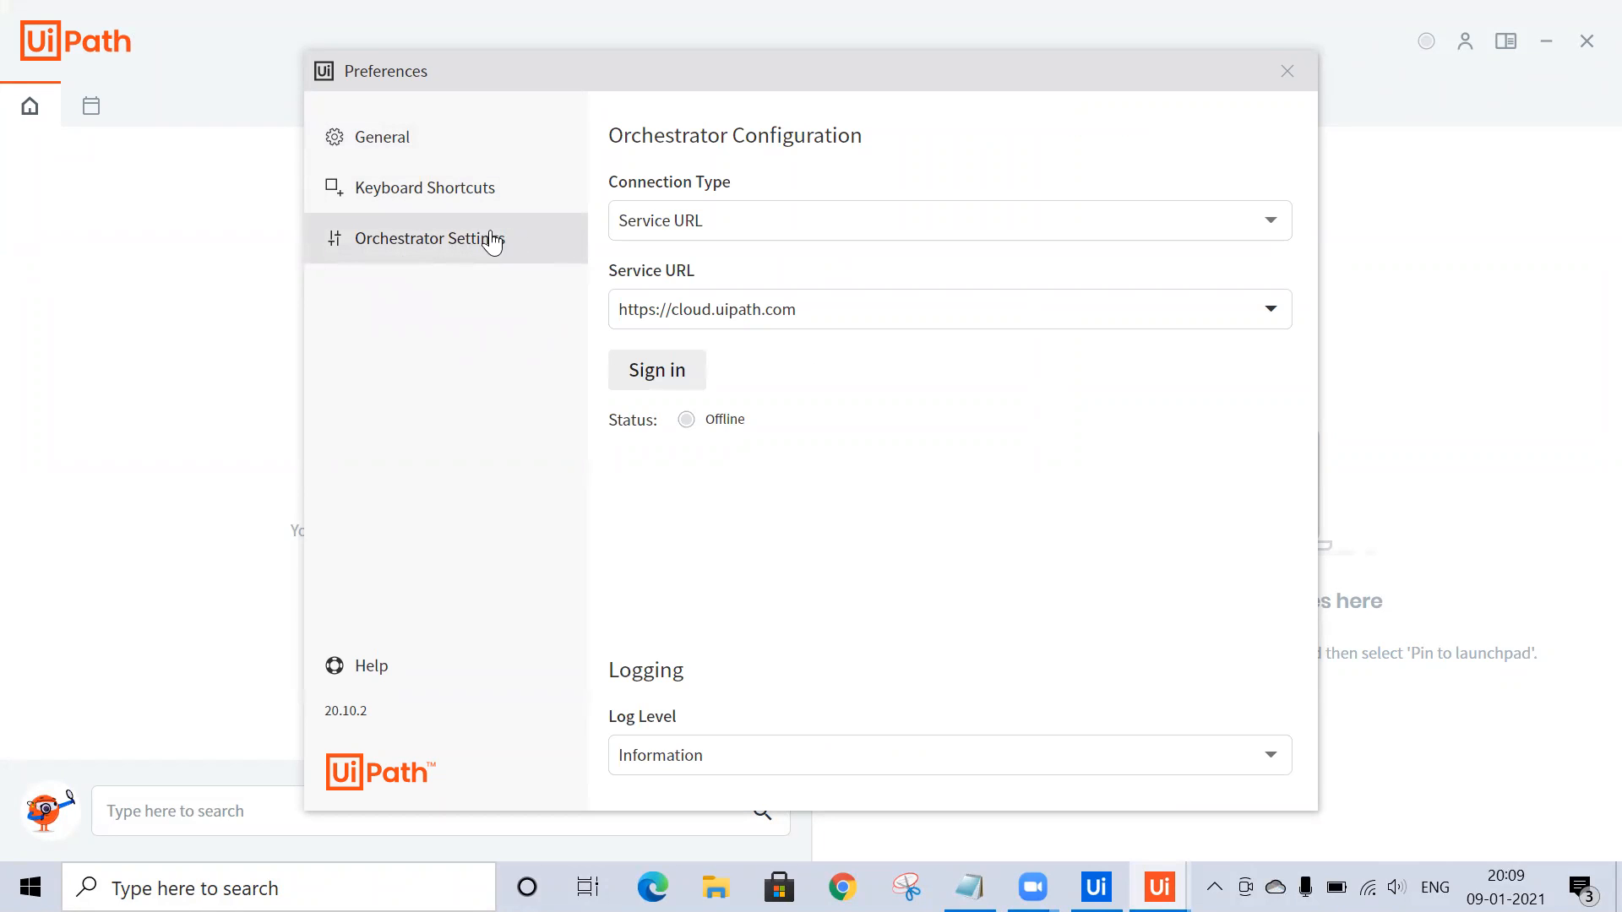
click(843, 227)
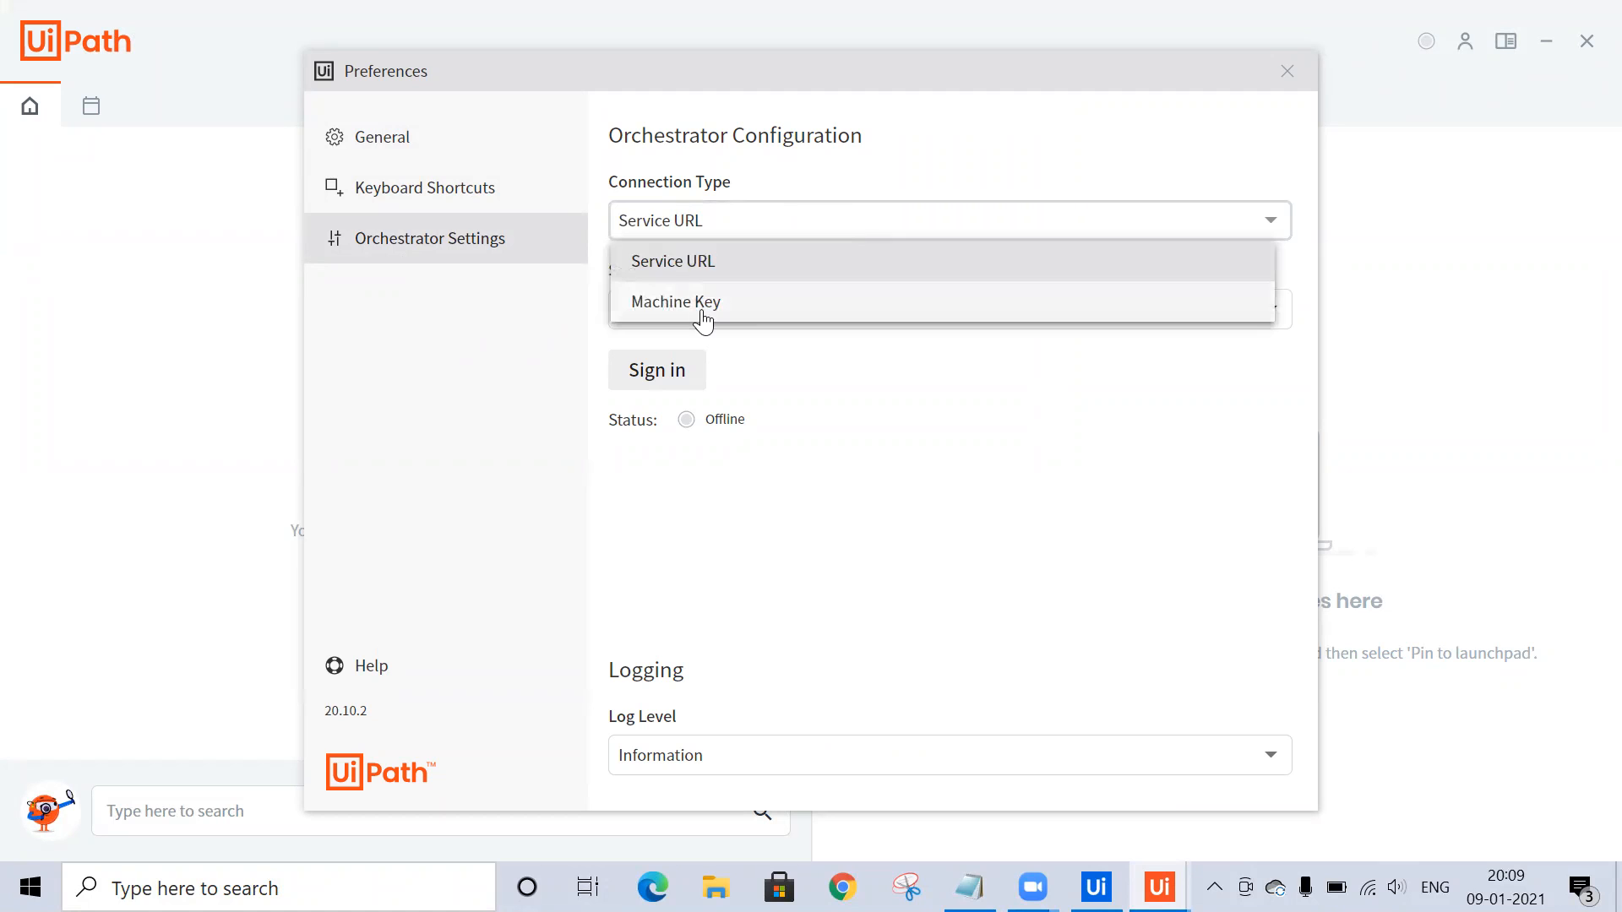
click(704, 311)
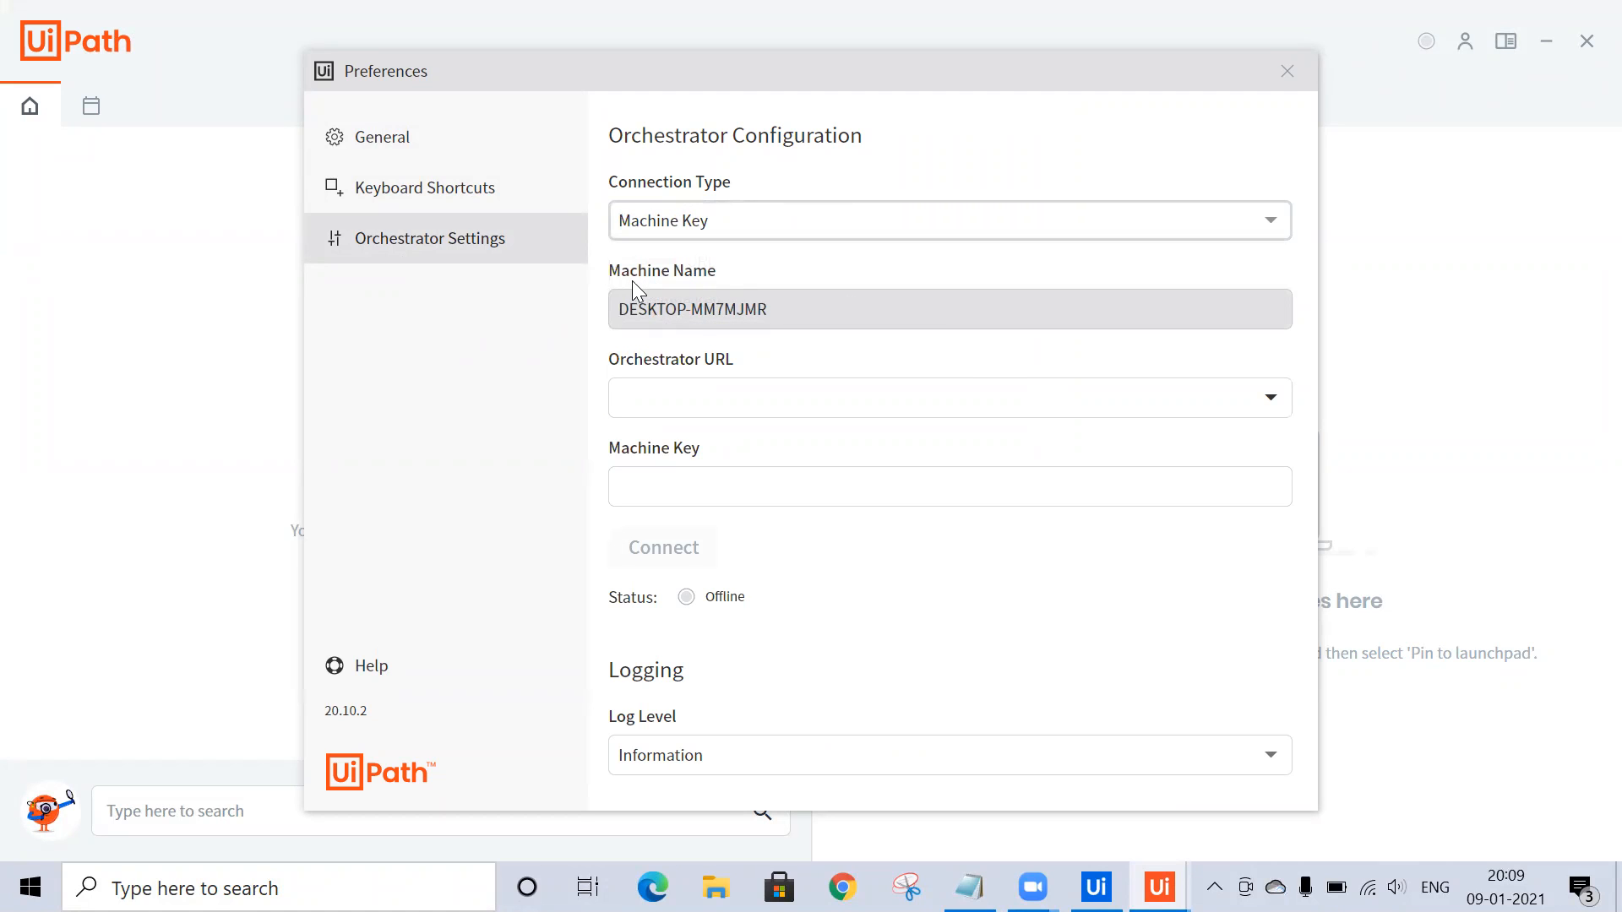
Copy the machine name DESKTOP-MM7MJMR into the notes after System/Laptop Name
drag(622, 311, 774, 308)
key(ctrl+c)
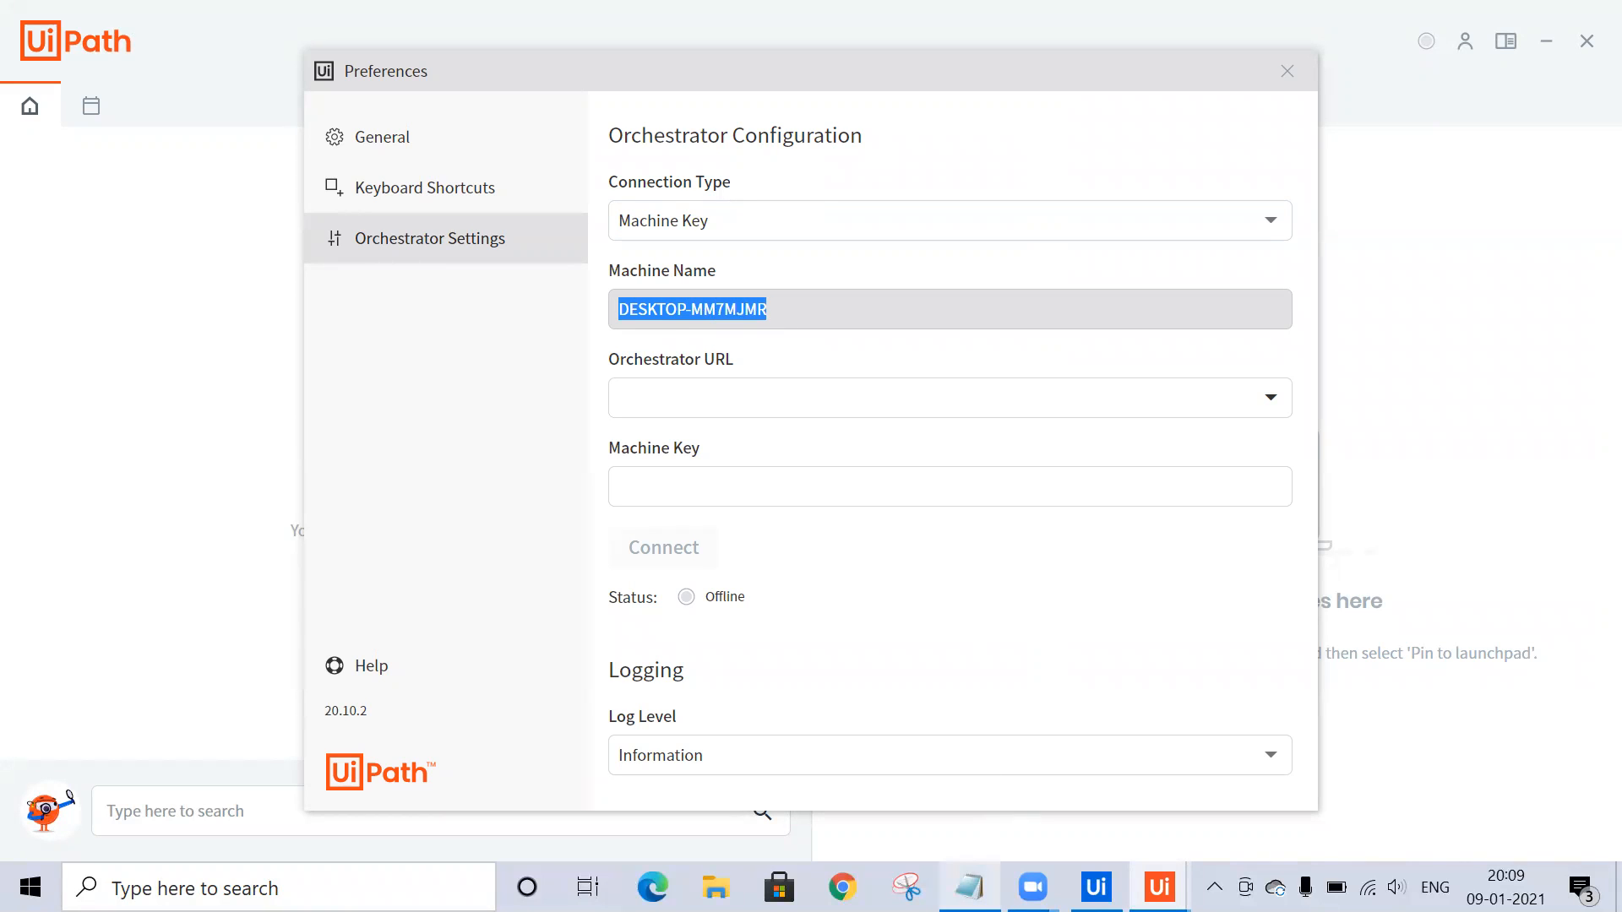
click(969, 887)
key(ctrl+v)
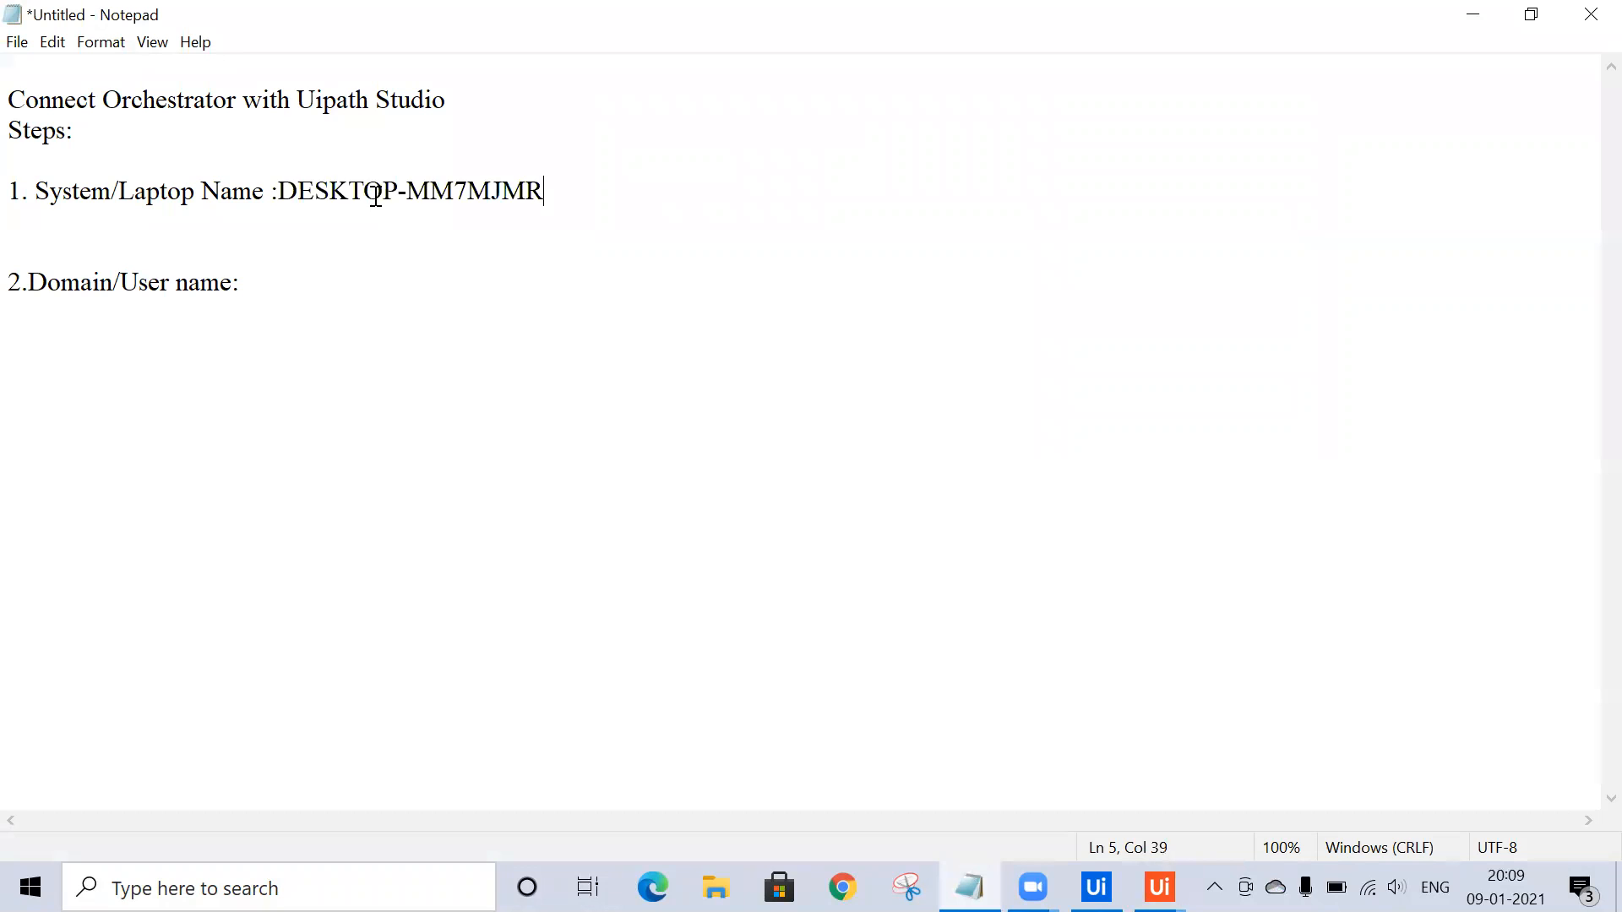
click(275, 296)
Run CMD from the Run dialog and execute whoami
key(super+r)
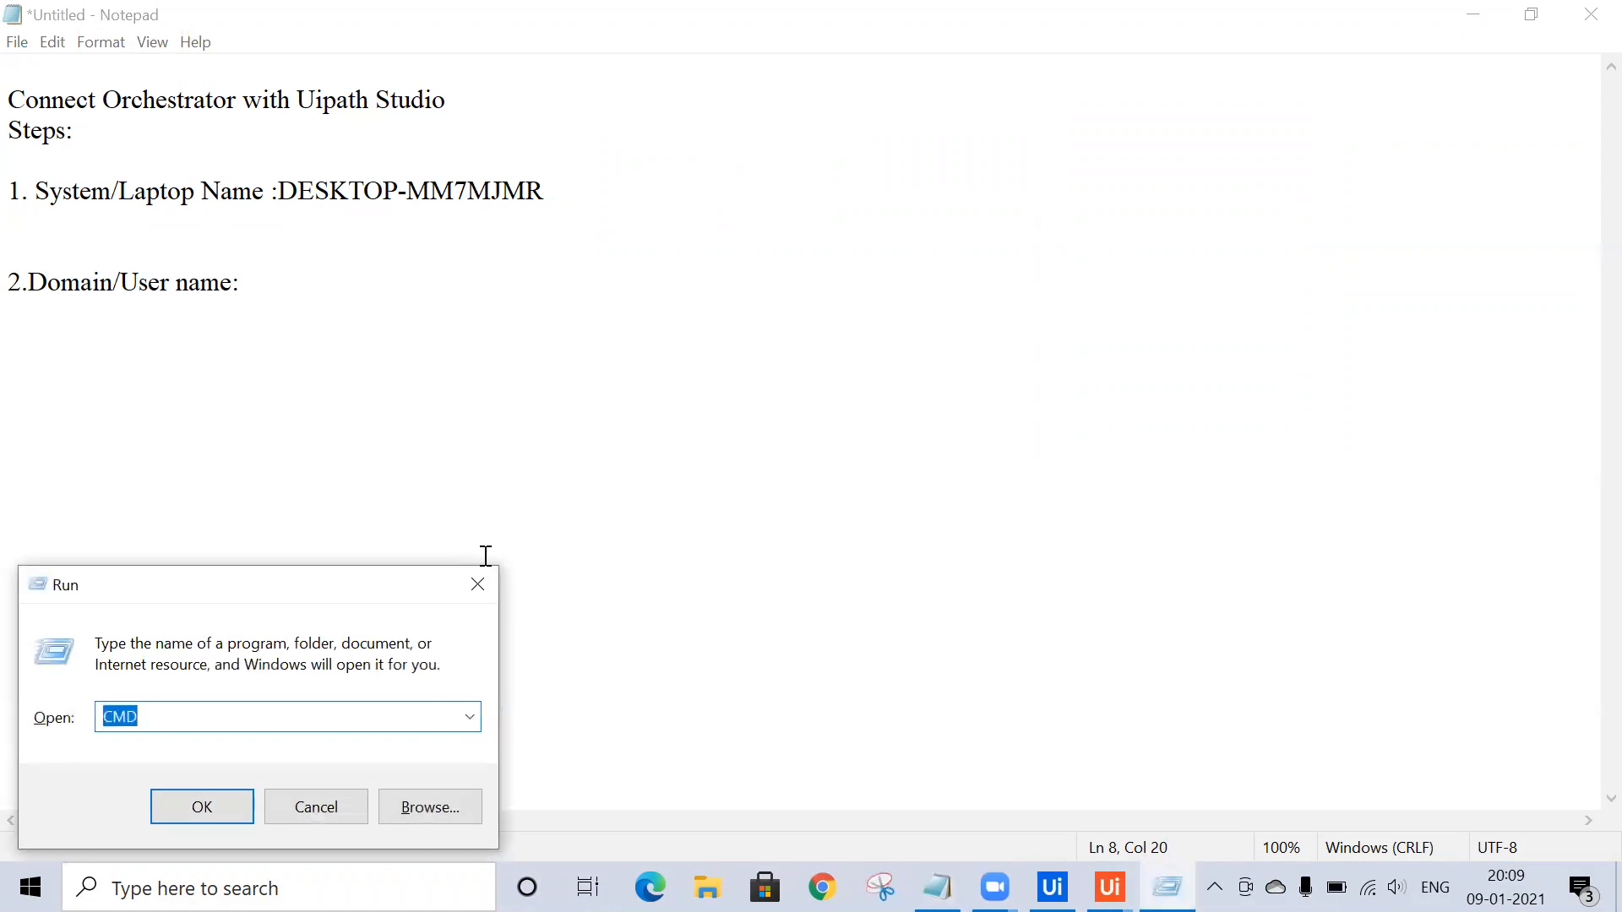
click(228, 716)
click(170, 814)
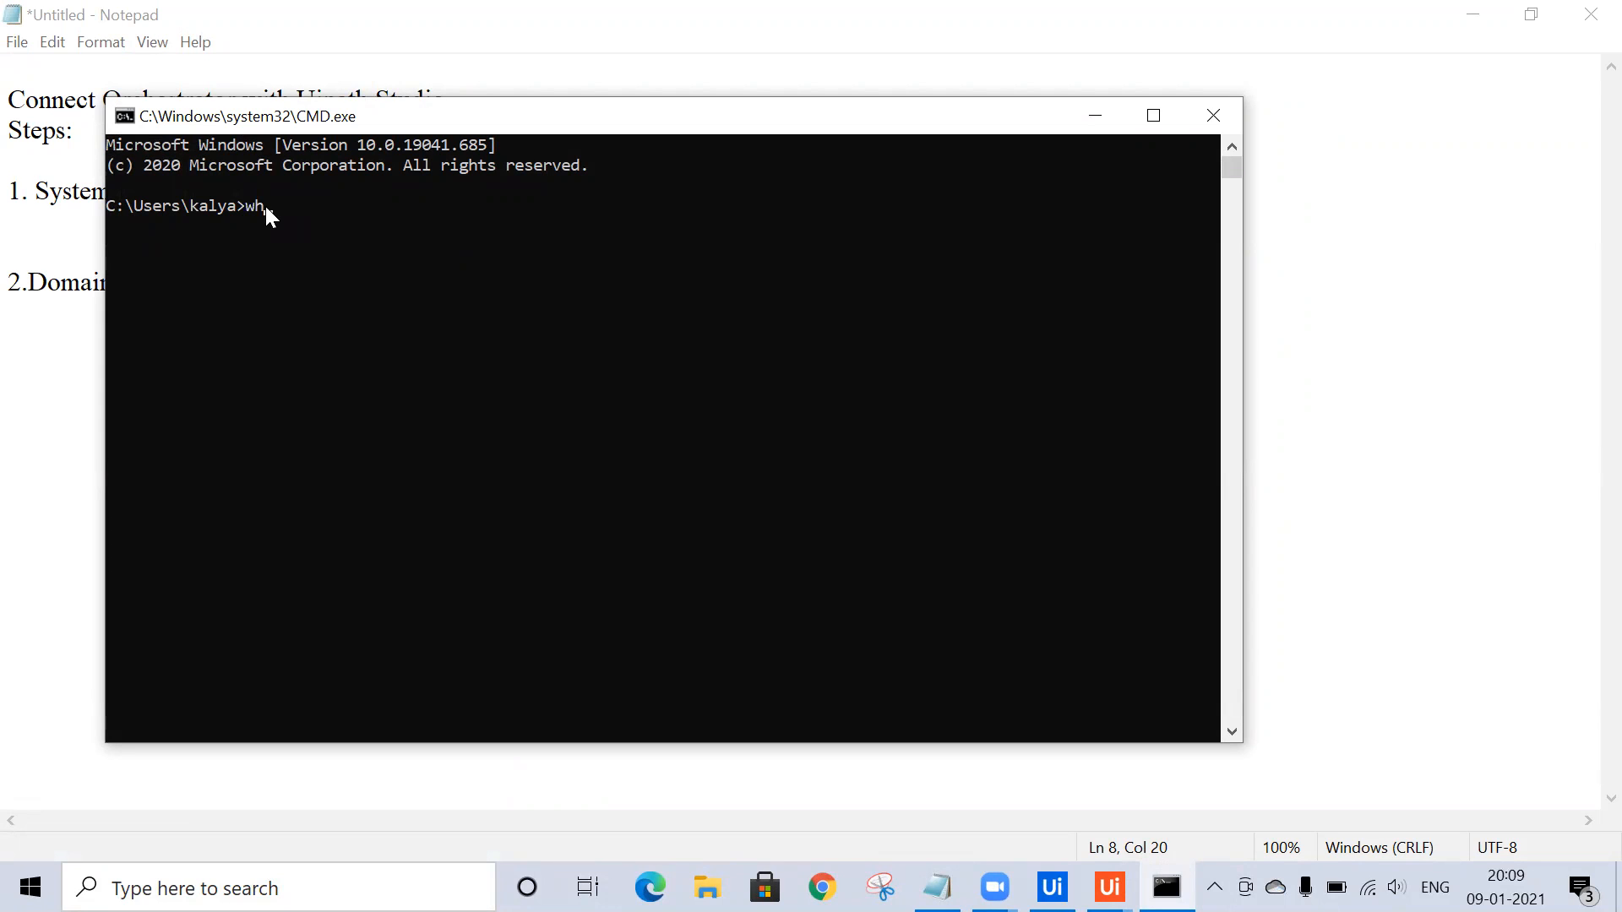
text(whoami)
key(Return)
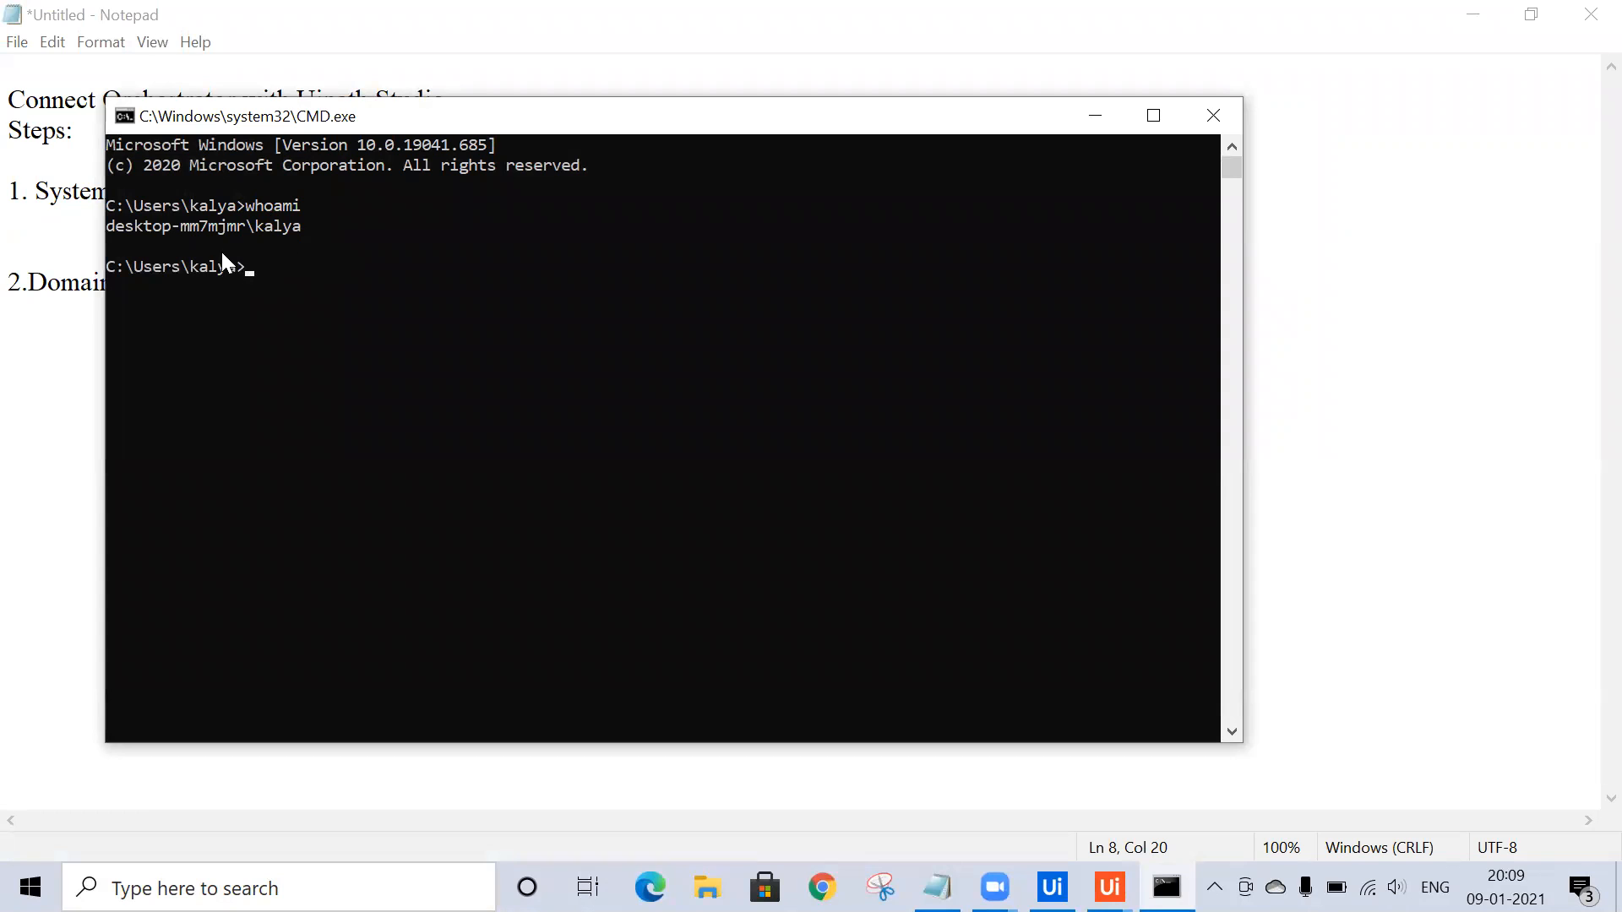
Copy the whoami output and paste it after 'Domain/User name:' in the notes
drag(304, 225, 258, 227)
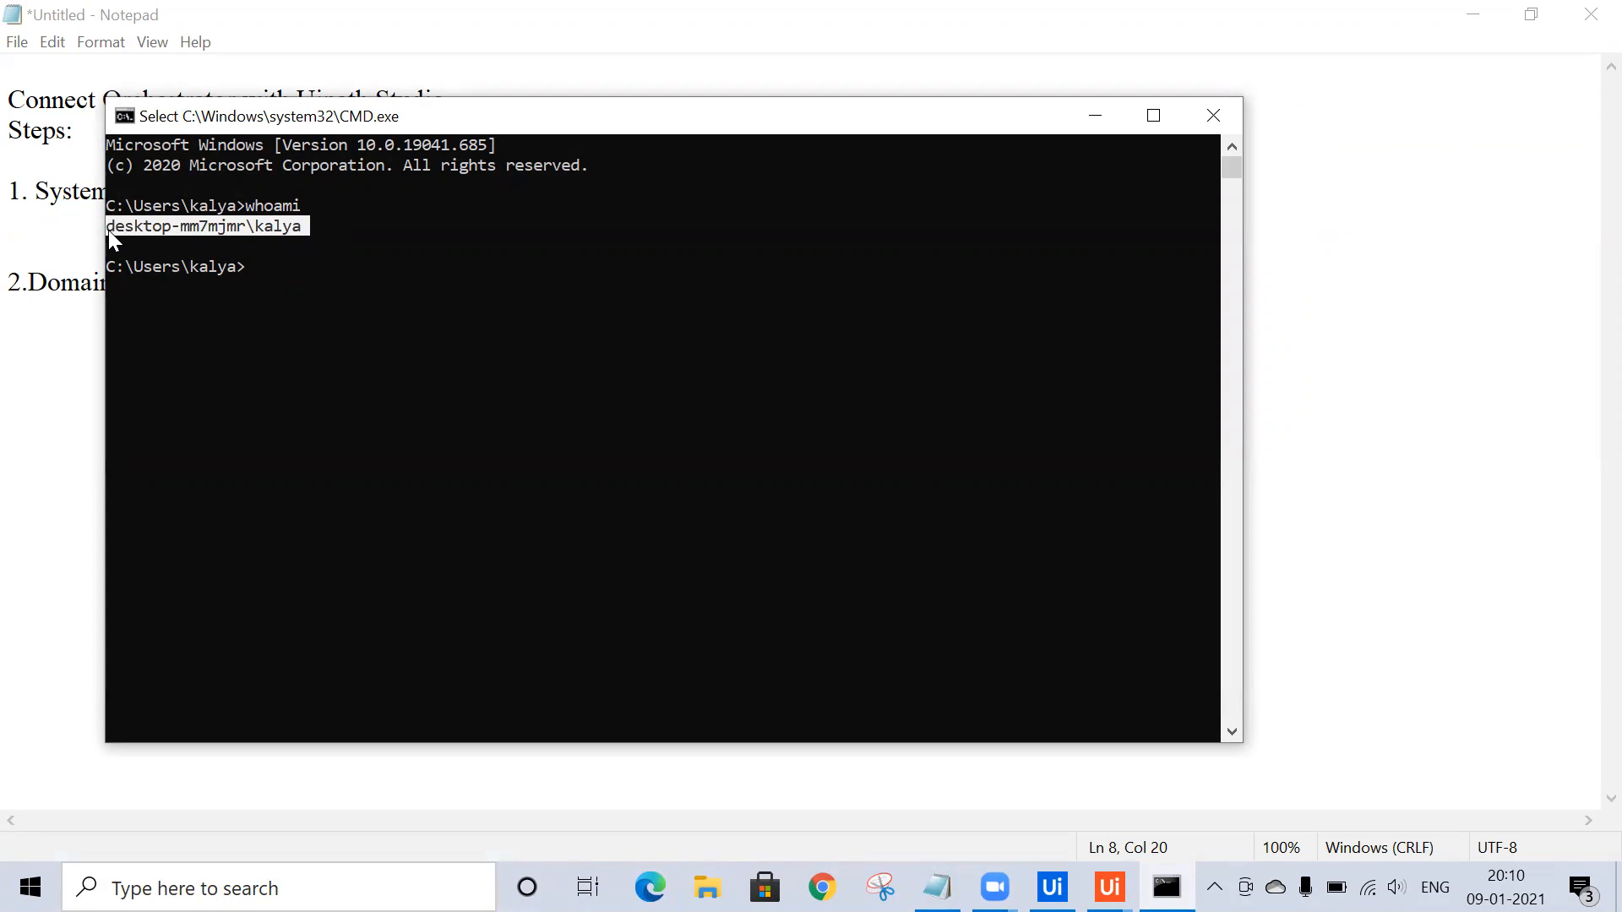
key(ctrl+c)
click(40, 412)
click(272, 294)
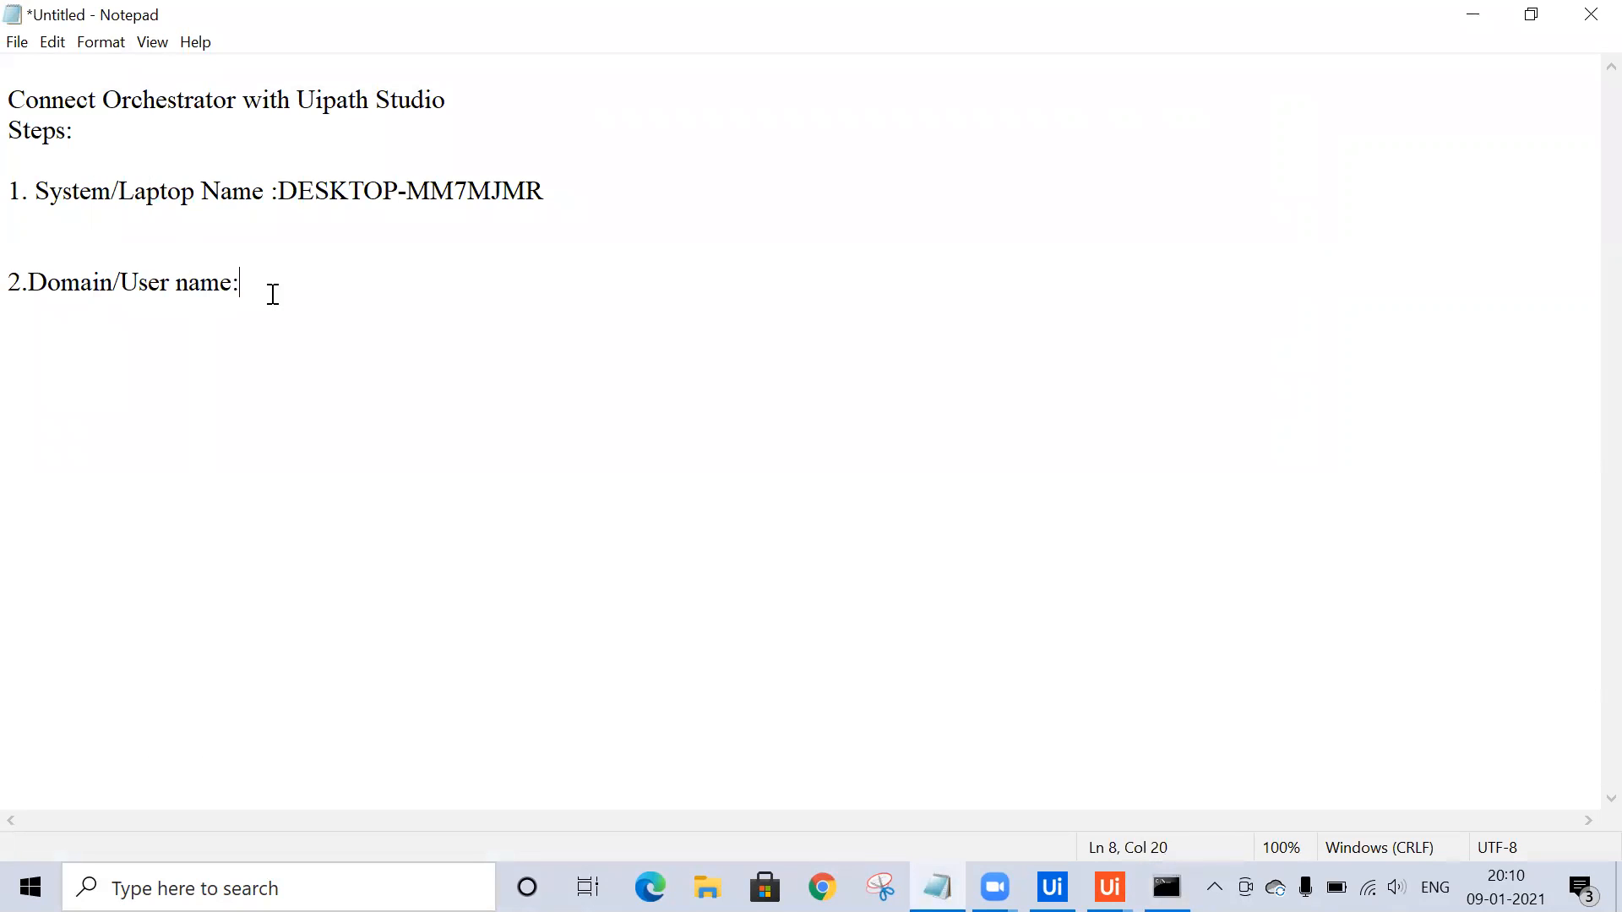
key(ctrl+v)
key(Return)
key(Return)
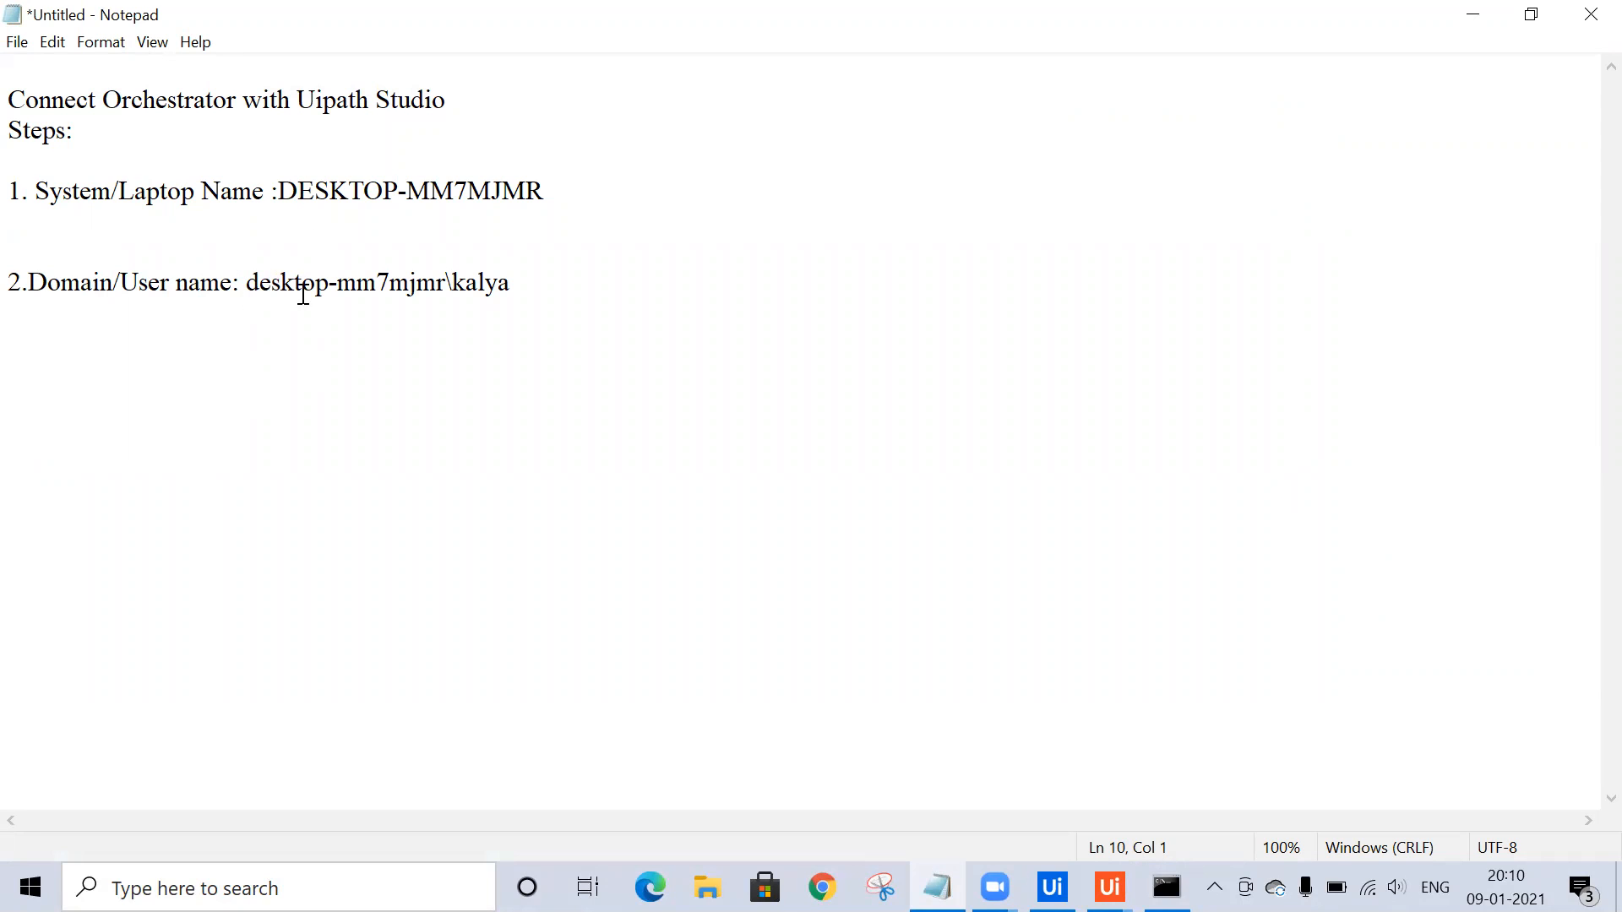
Close the Command Prompt and bring UiPath Studio forward
key(alt+Tab)
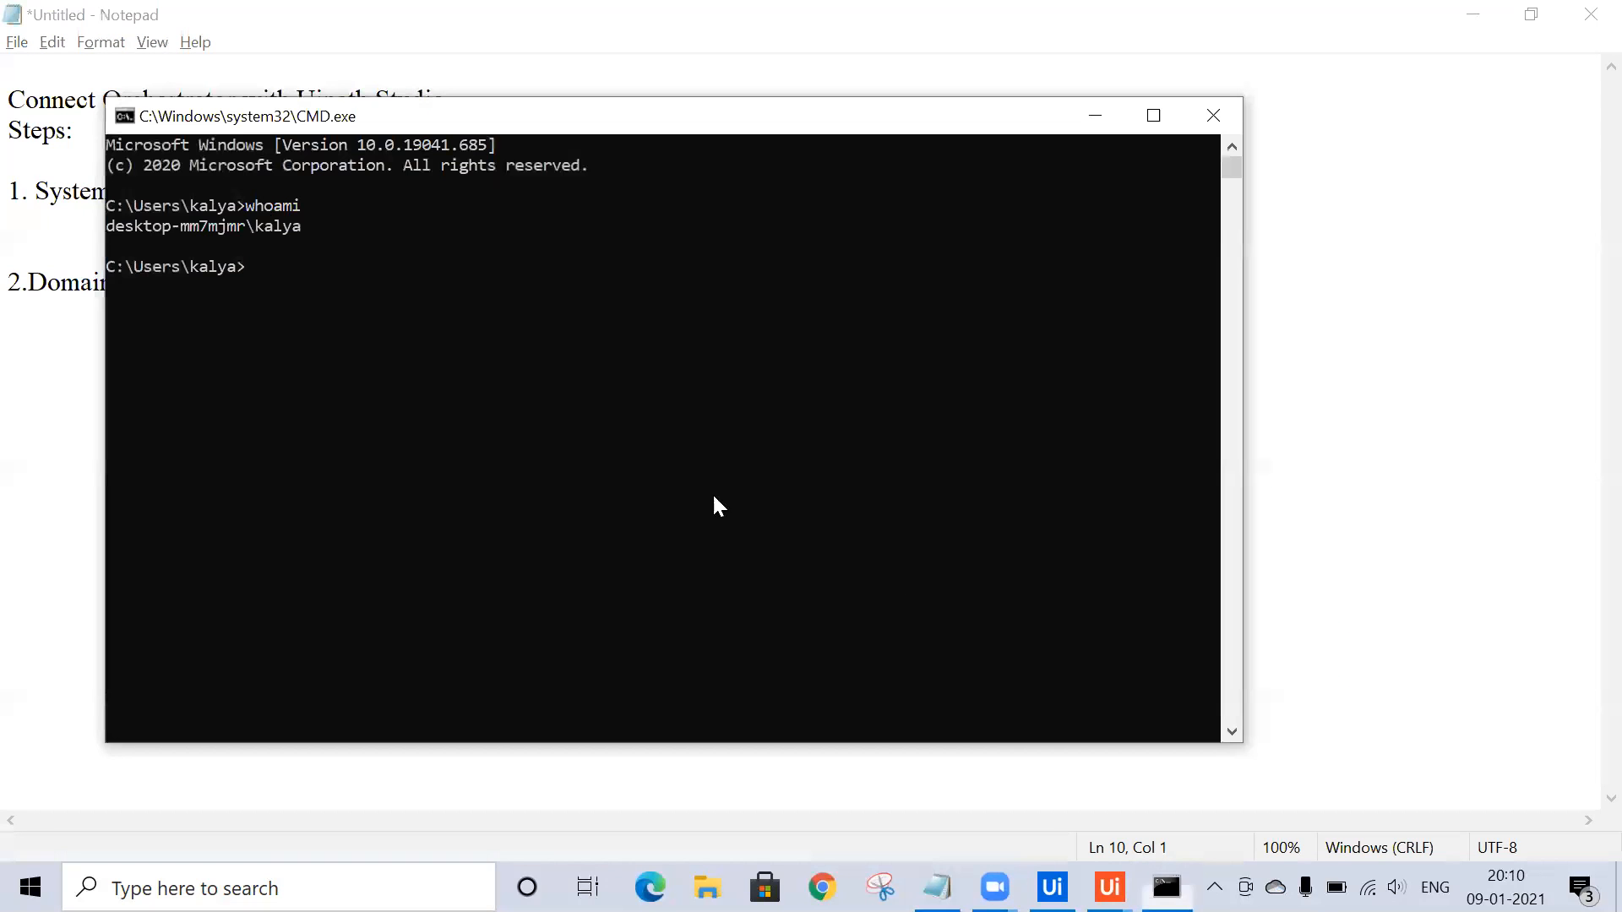
click(1213, 127)
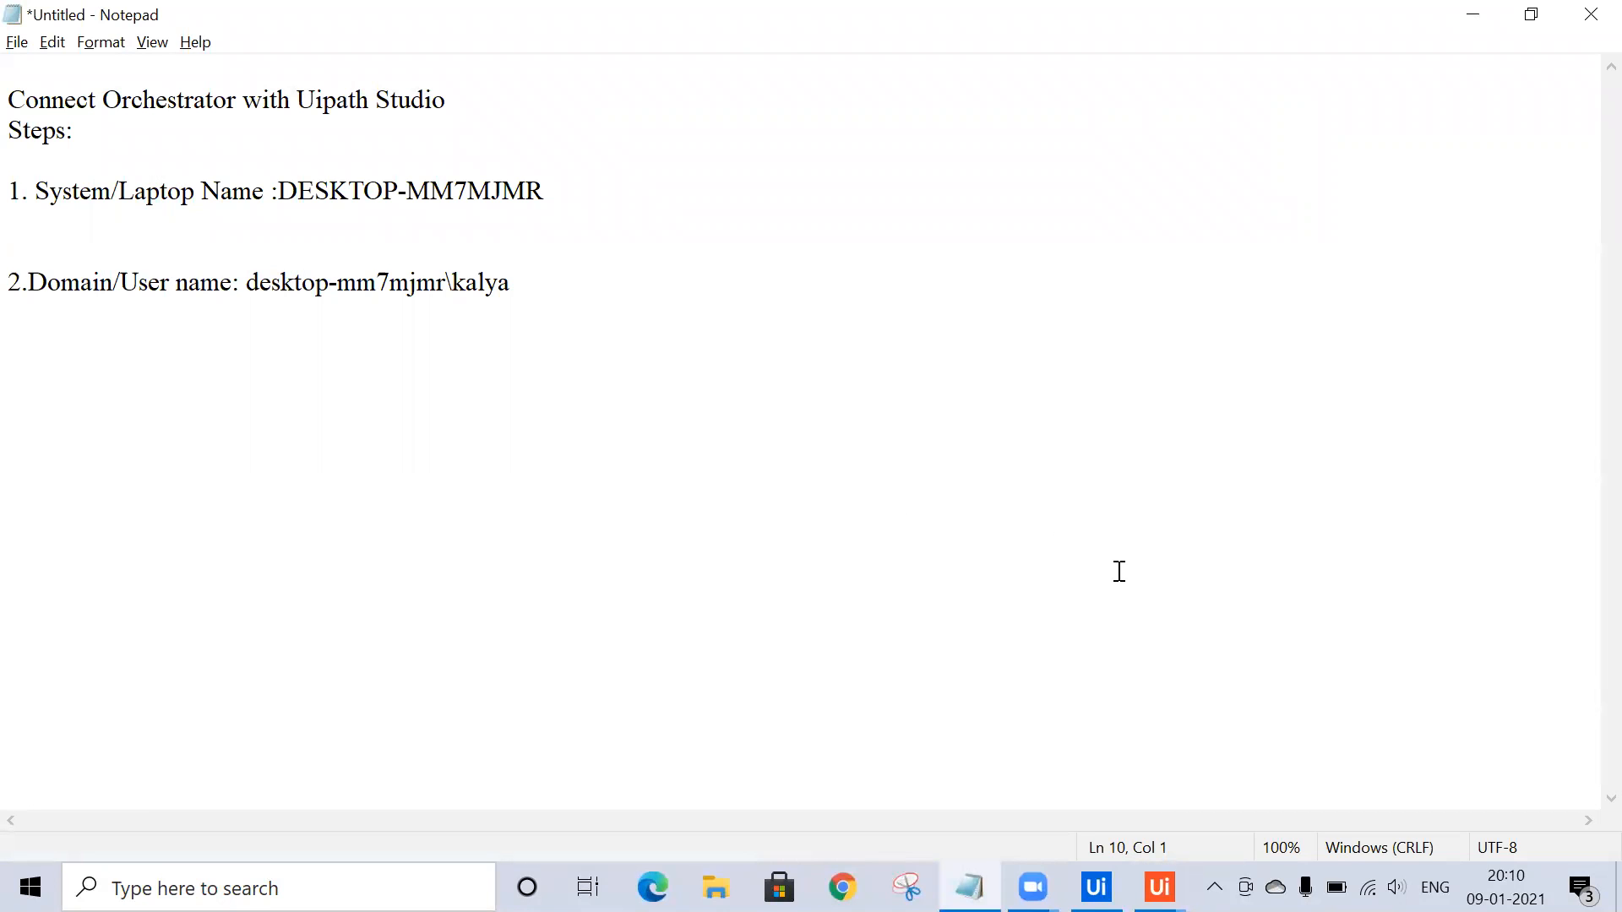
click(1096, 887)
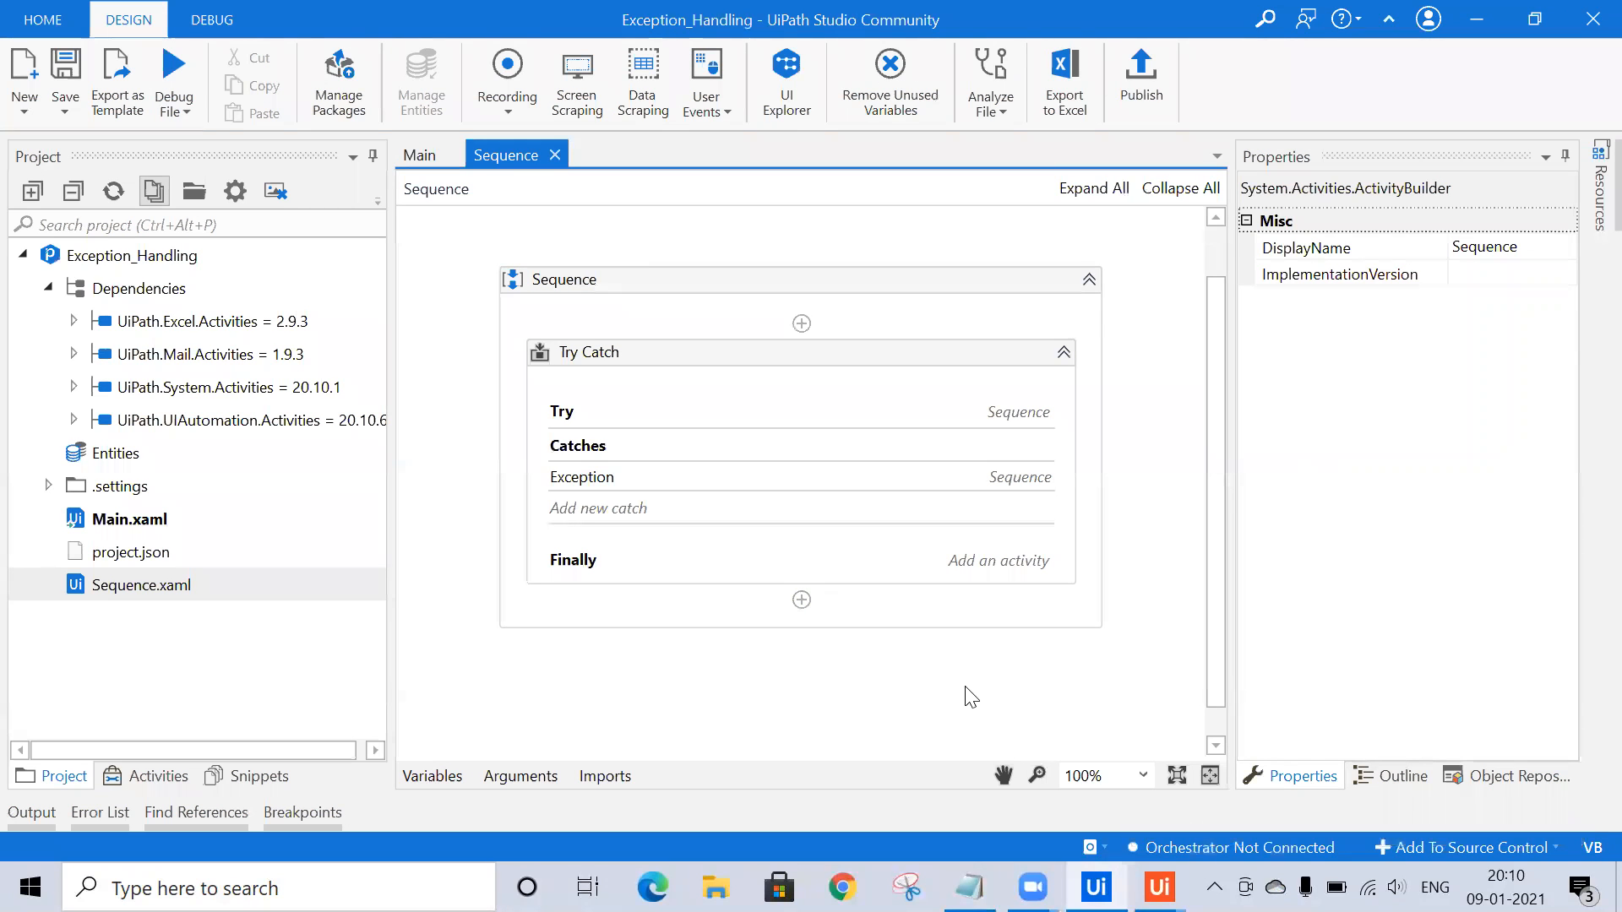
Check Studio's Orchestrator Not Connected status, then open a new Chrome tab
scroll(969, 697, up, 1)
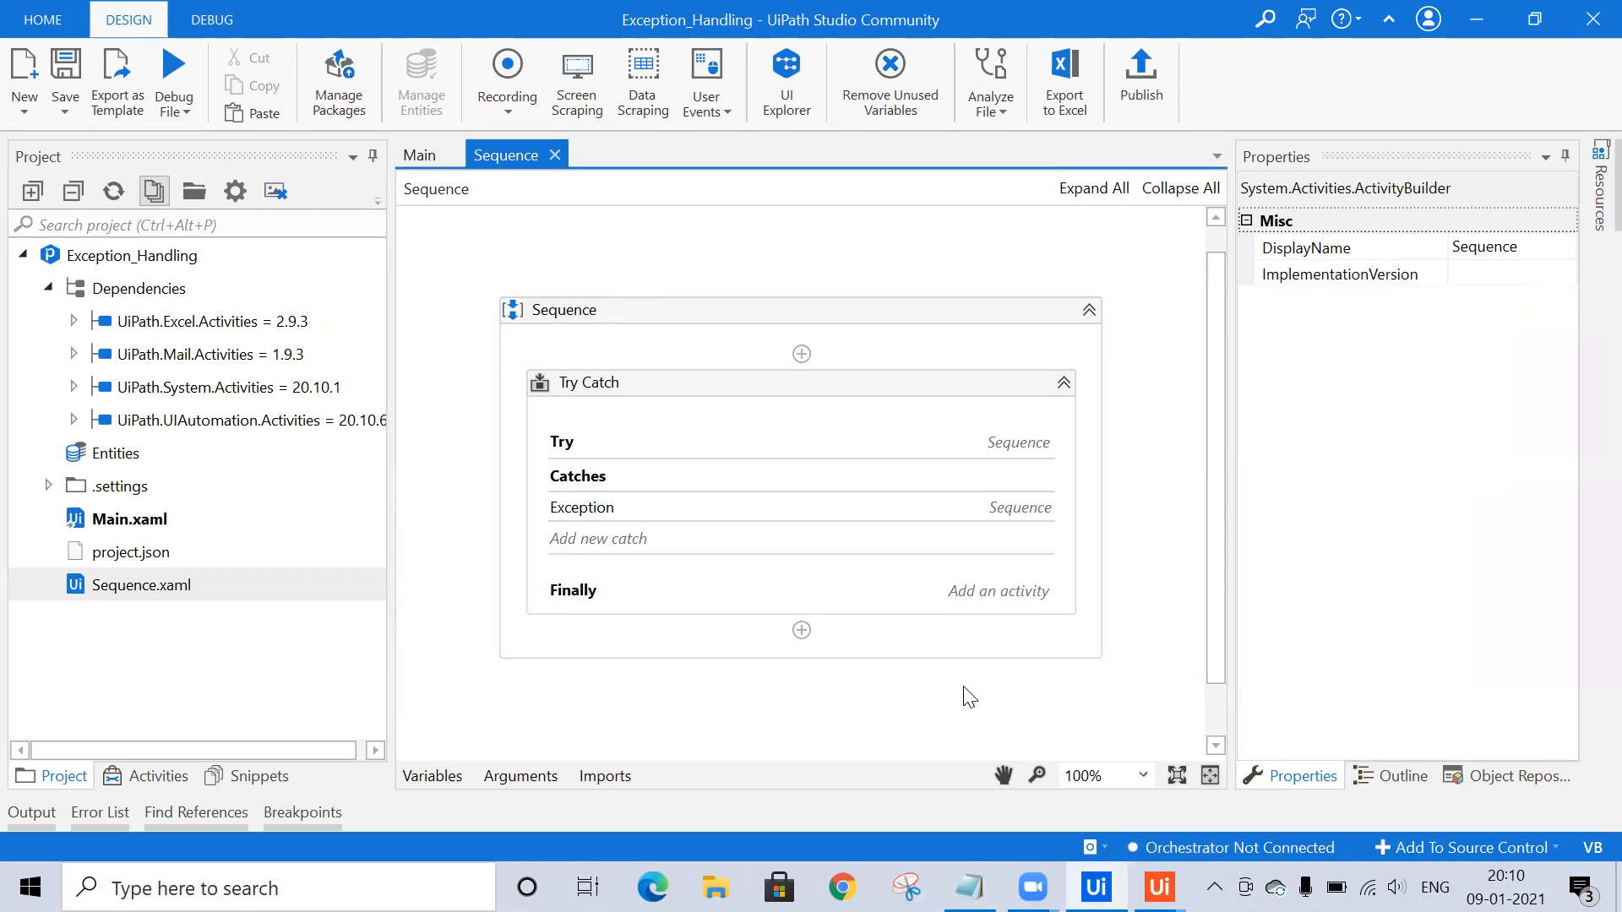
click(842, 887)
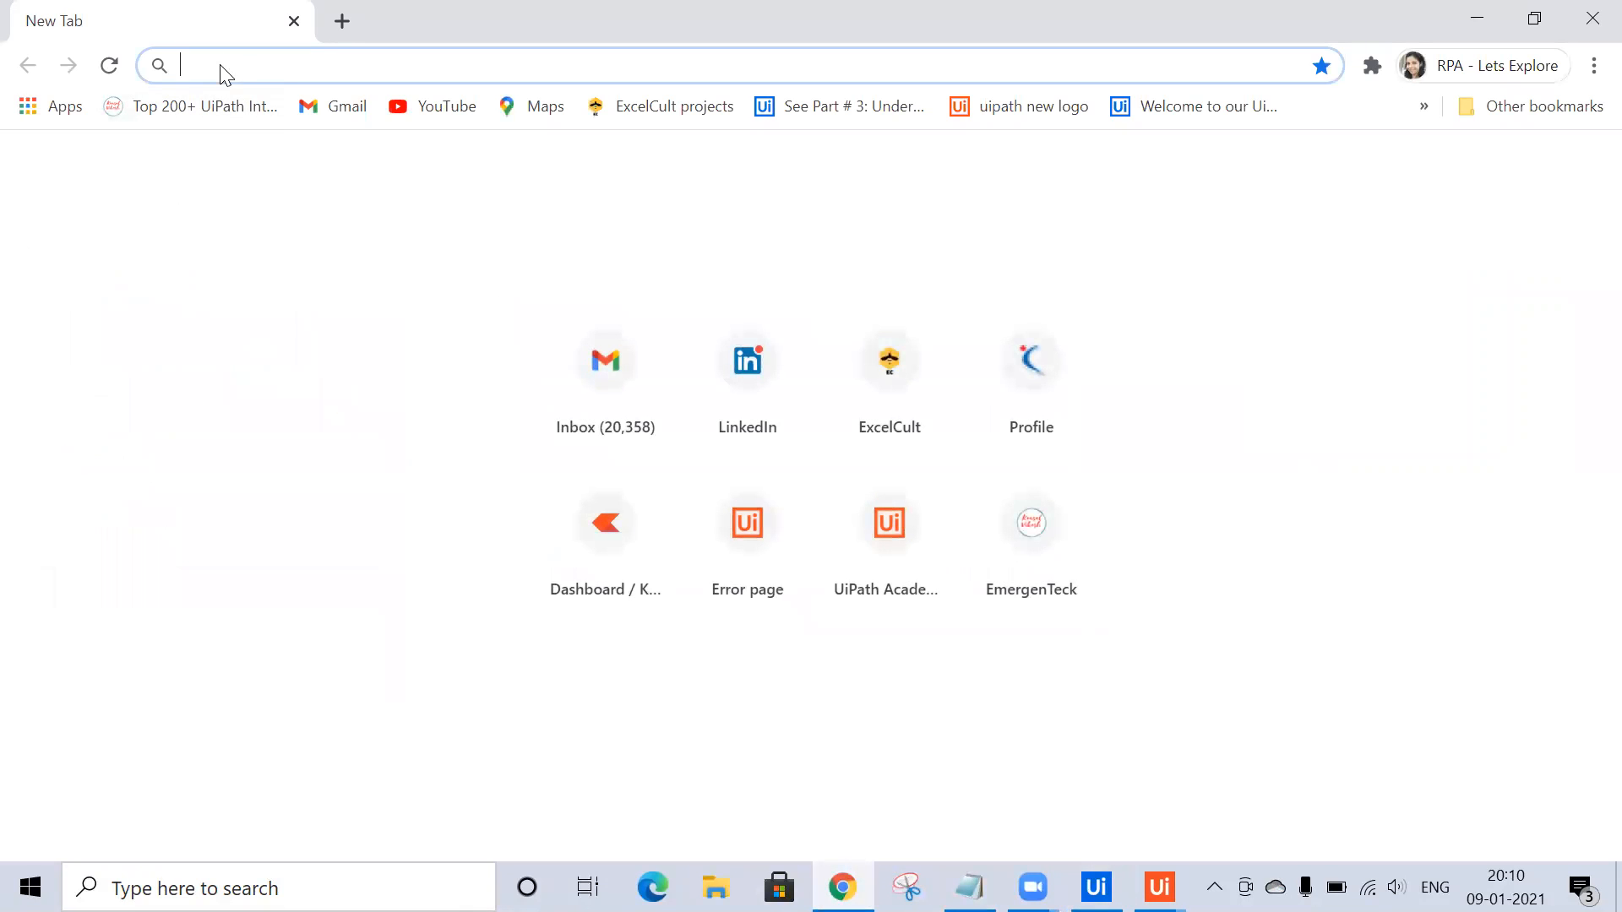
Load platform.uipath.com in Chrome and view the Admin tenants list
text(platform.uipath.com)
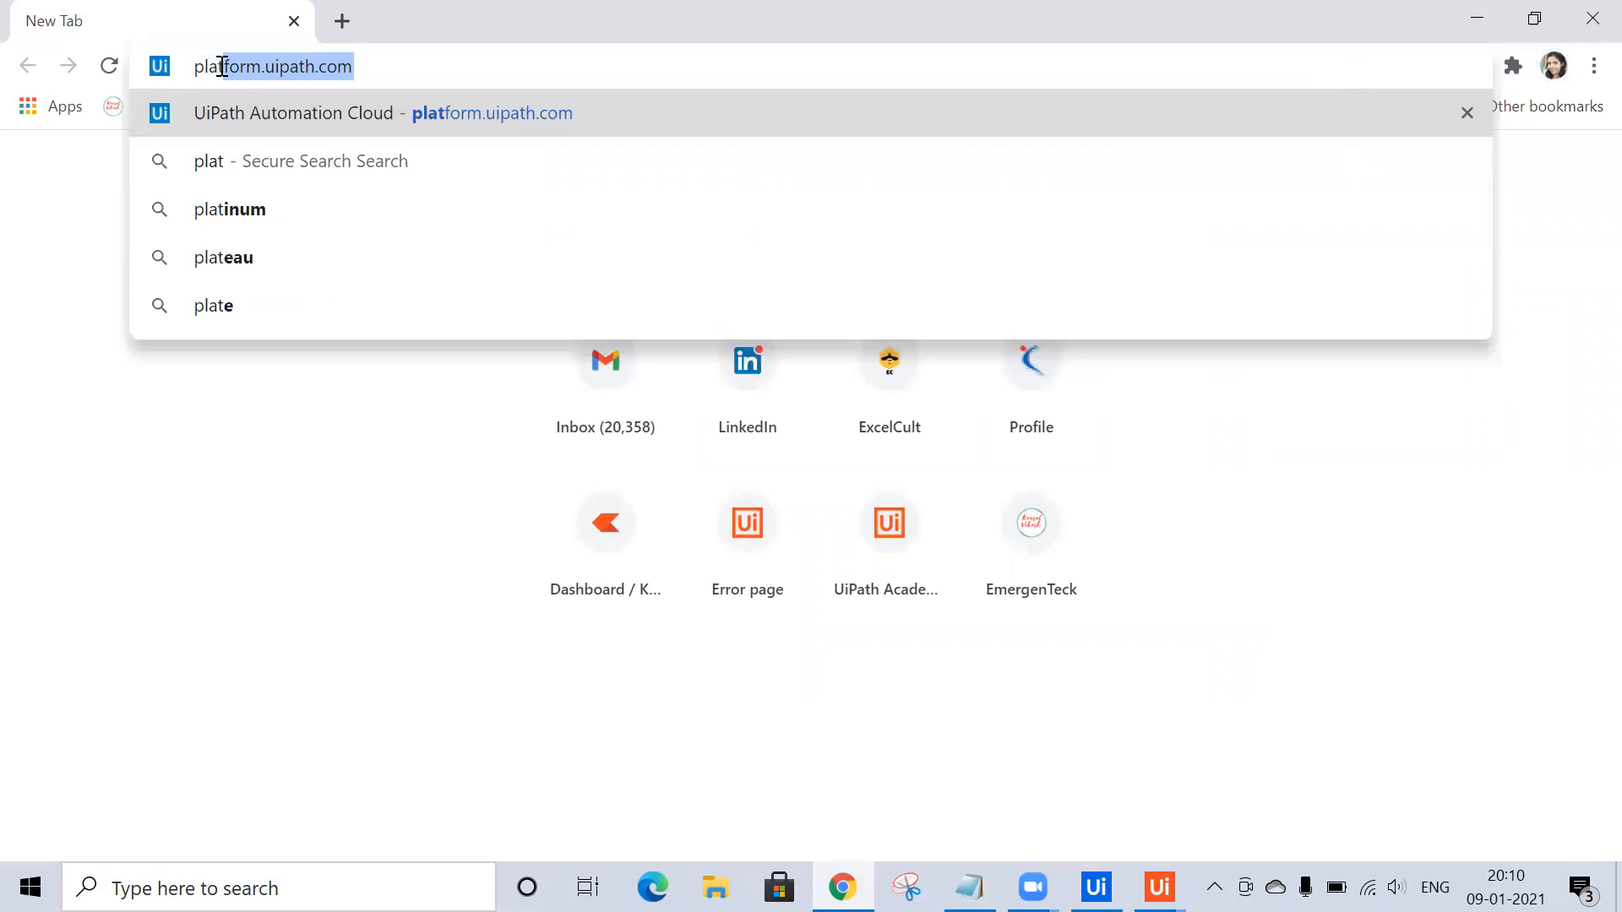
click(380, 70)
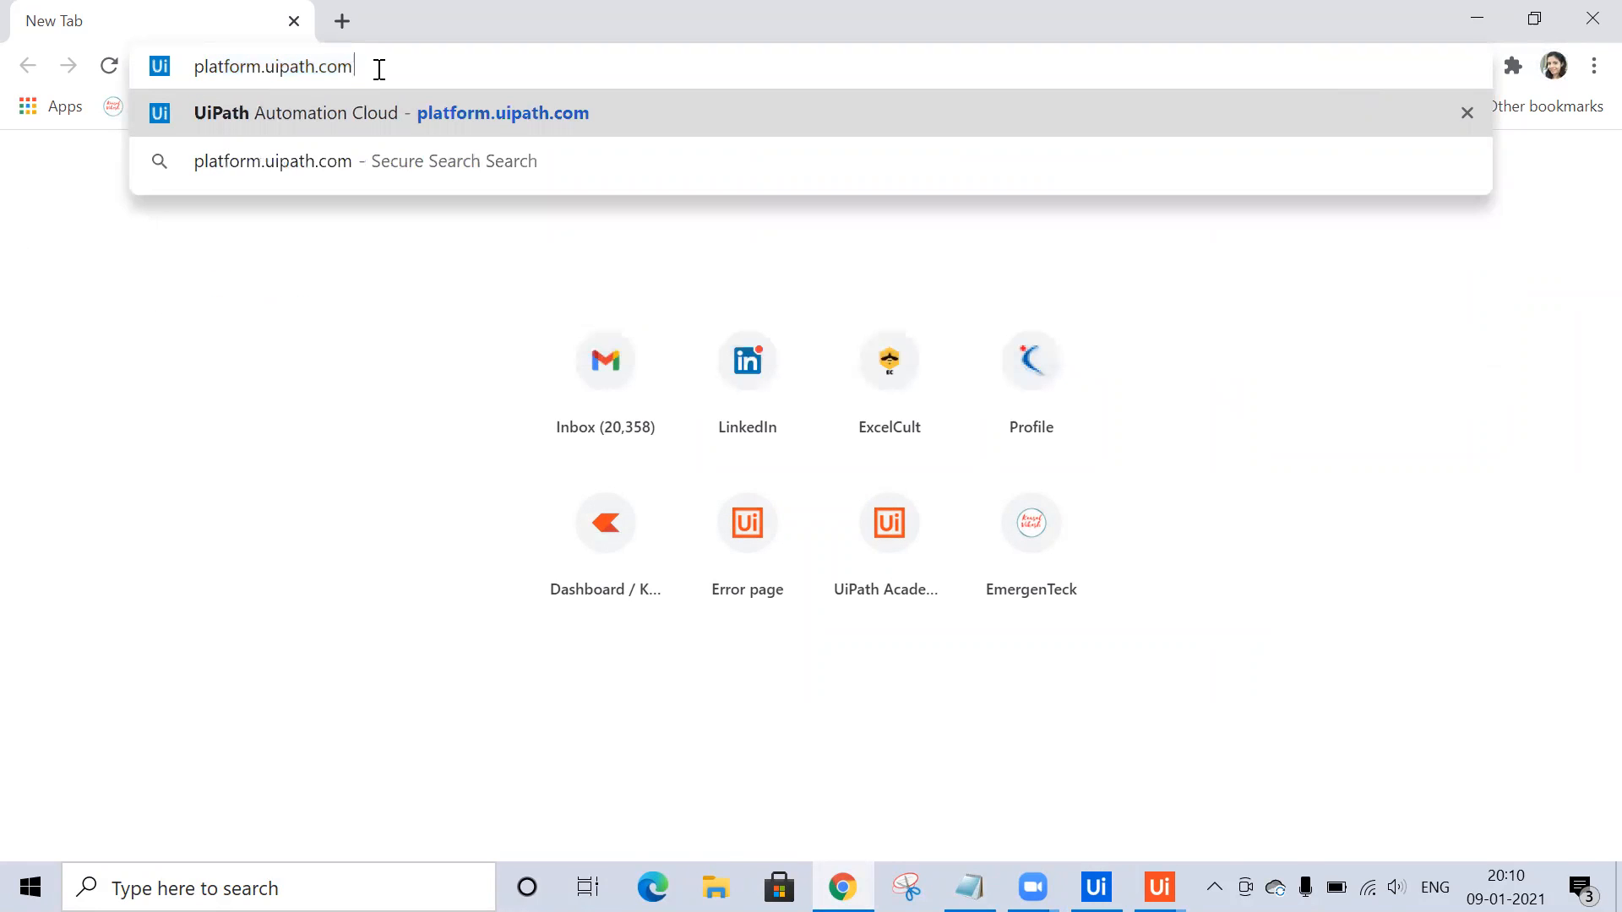
key(Return)
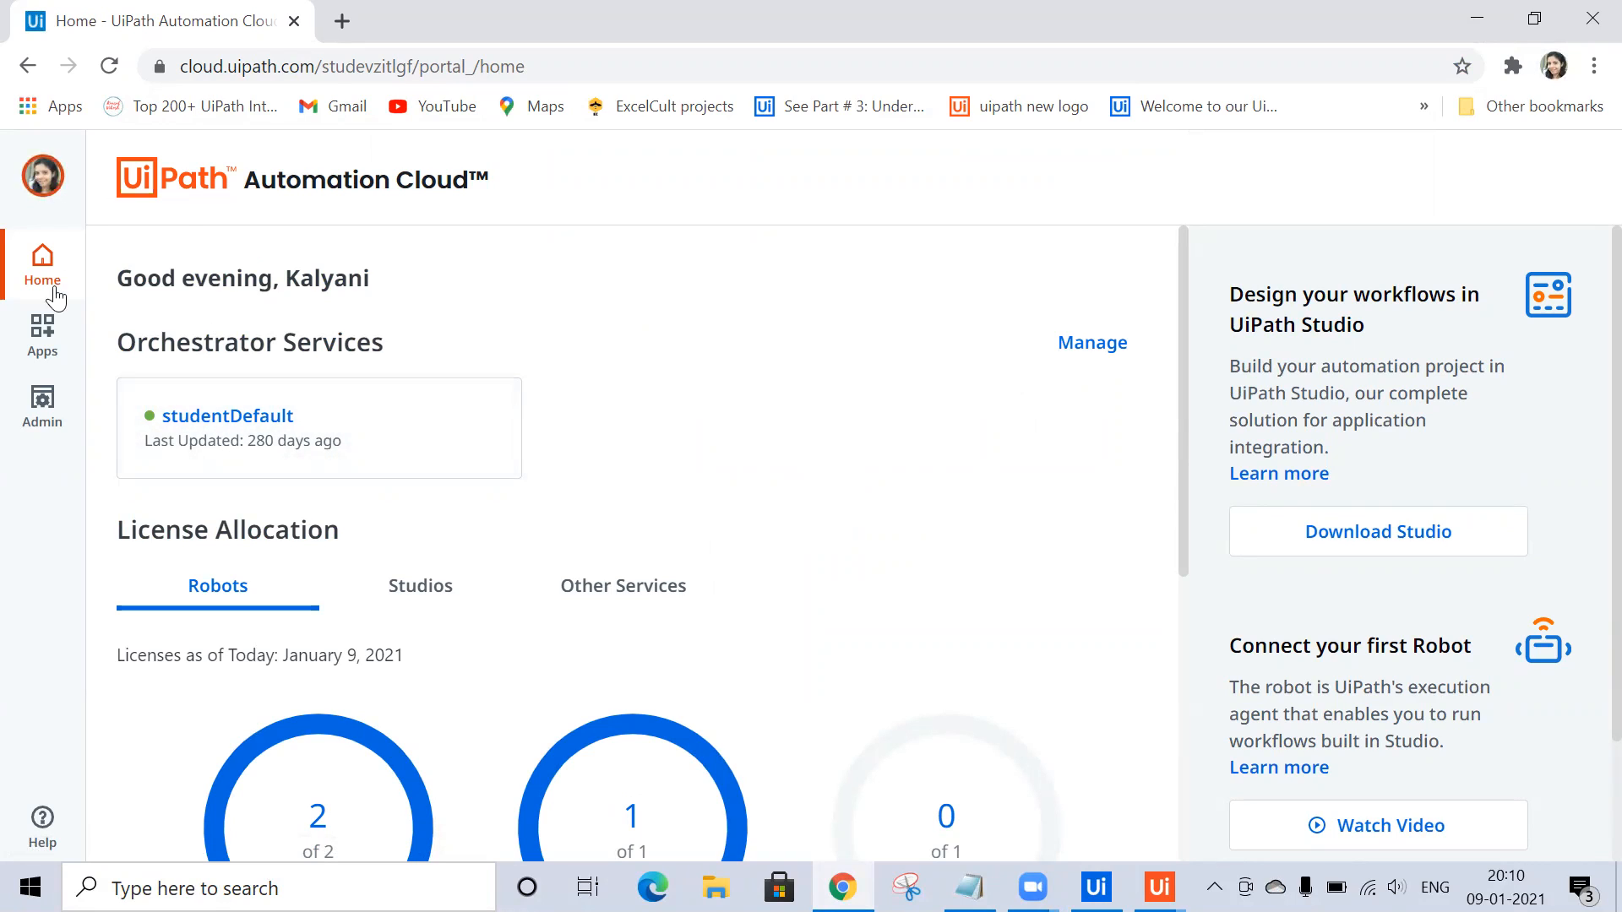
click(46, 422)
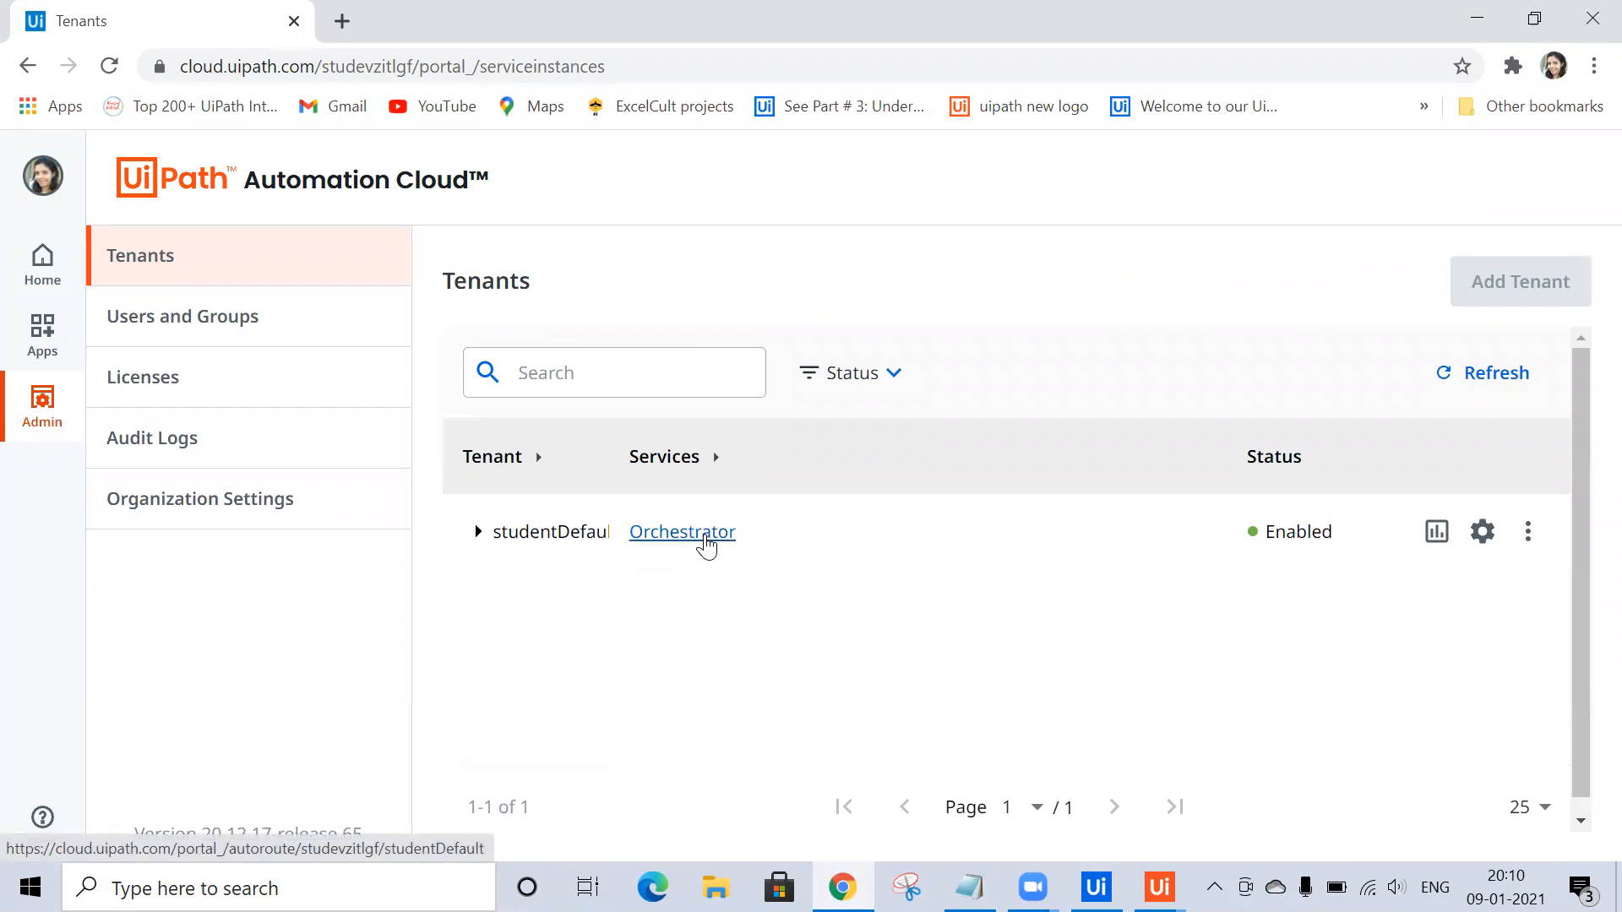
Go back to Automation Cloud Home and open the studentDefault Orchestrator service
click(44, 279)
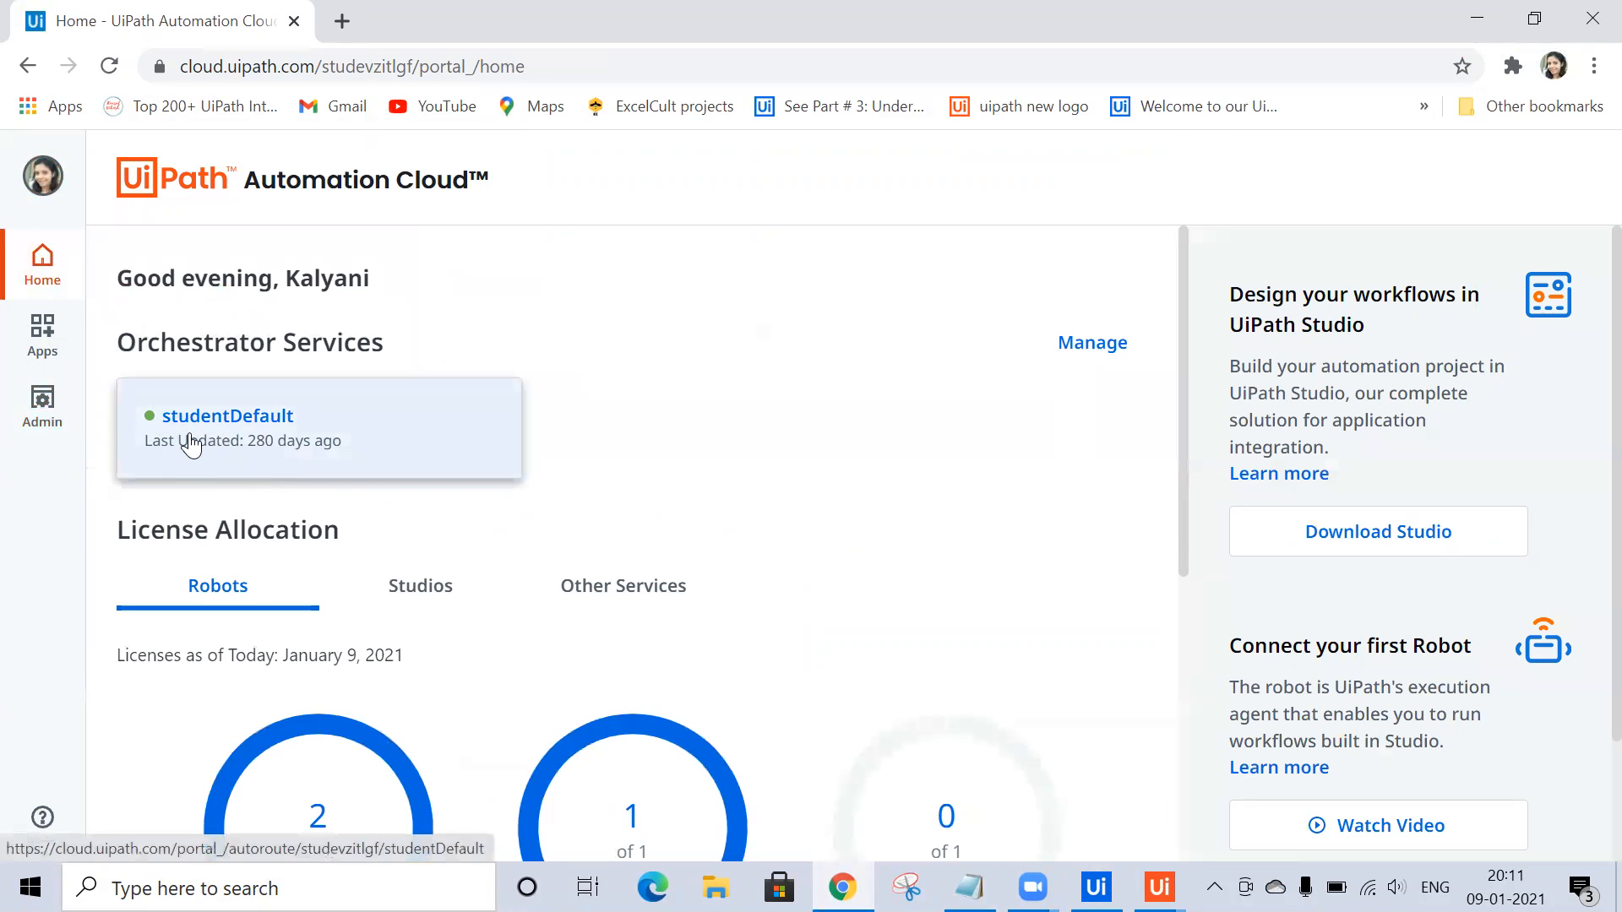
click(192, 437)
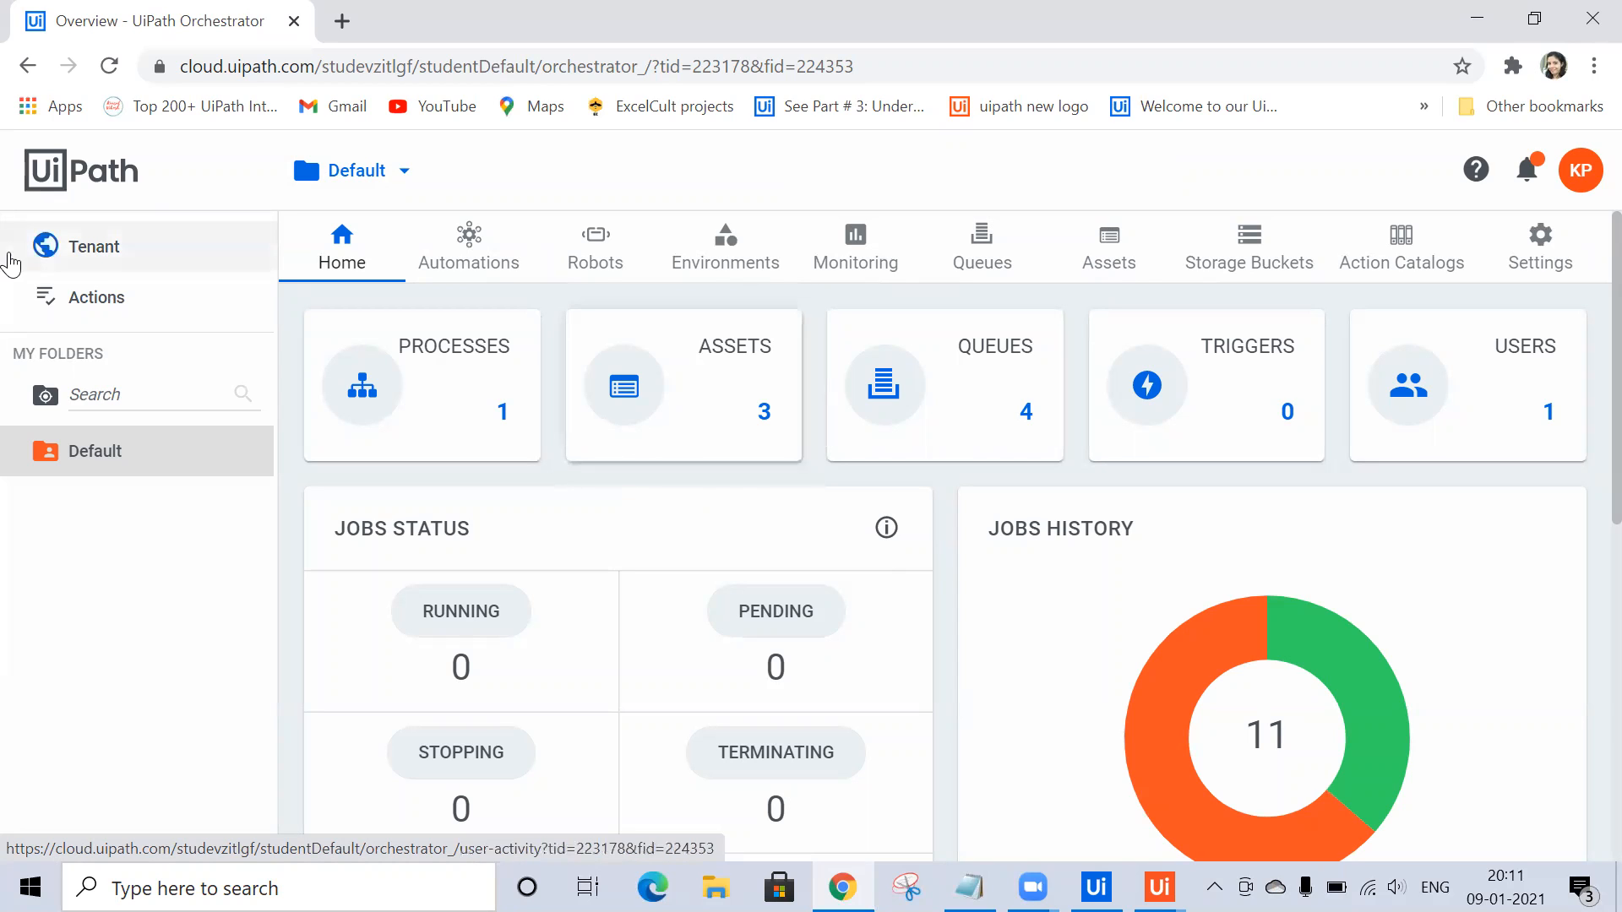
Switch to the Tenant level and show its Machines list
click(97, 252)
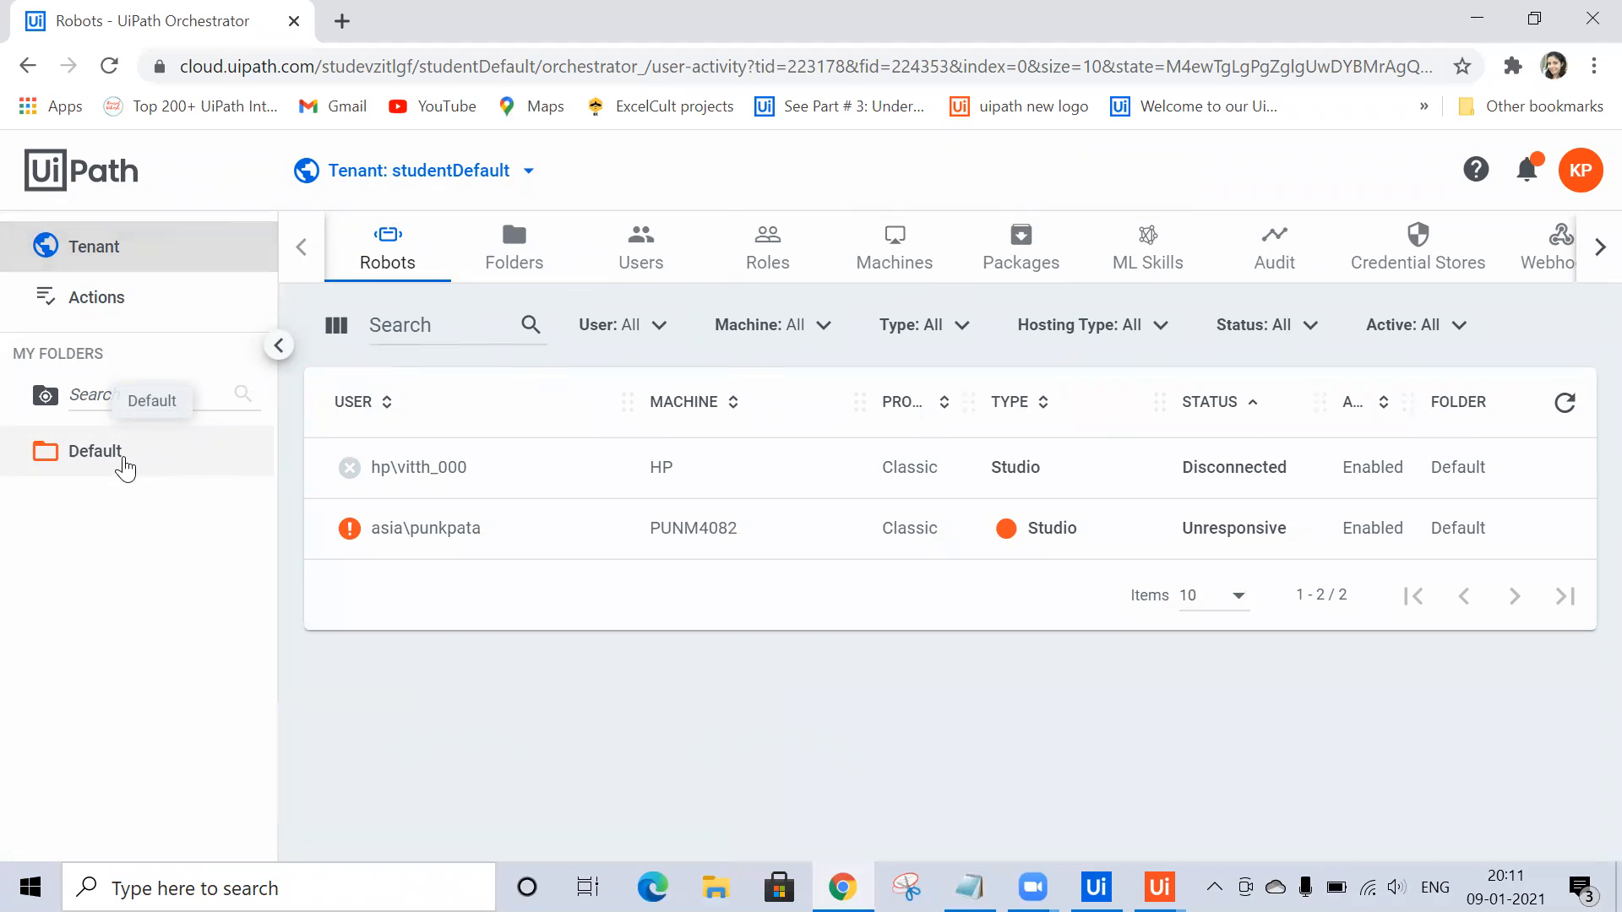
click(897, 237)
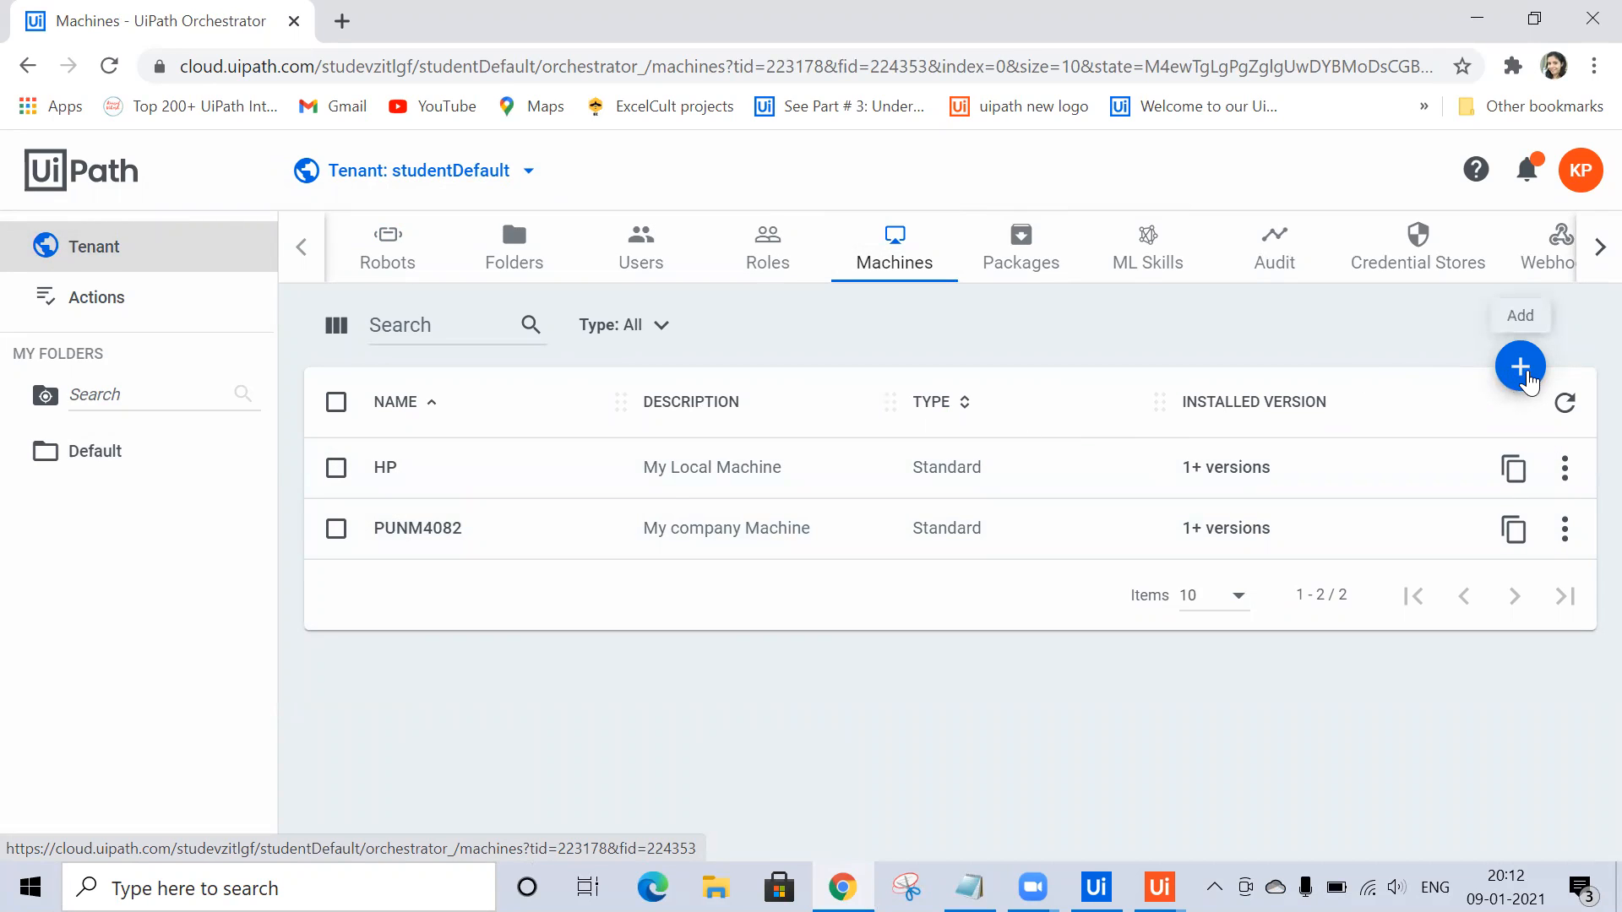
Add a Standard machine named DESKTOP-MM7MJMR, provision it, and copy its machine key
click(1529, 381)
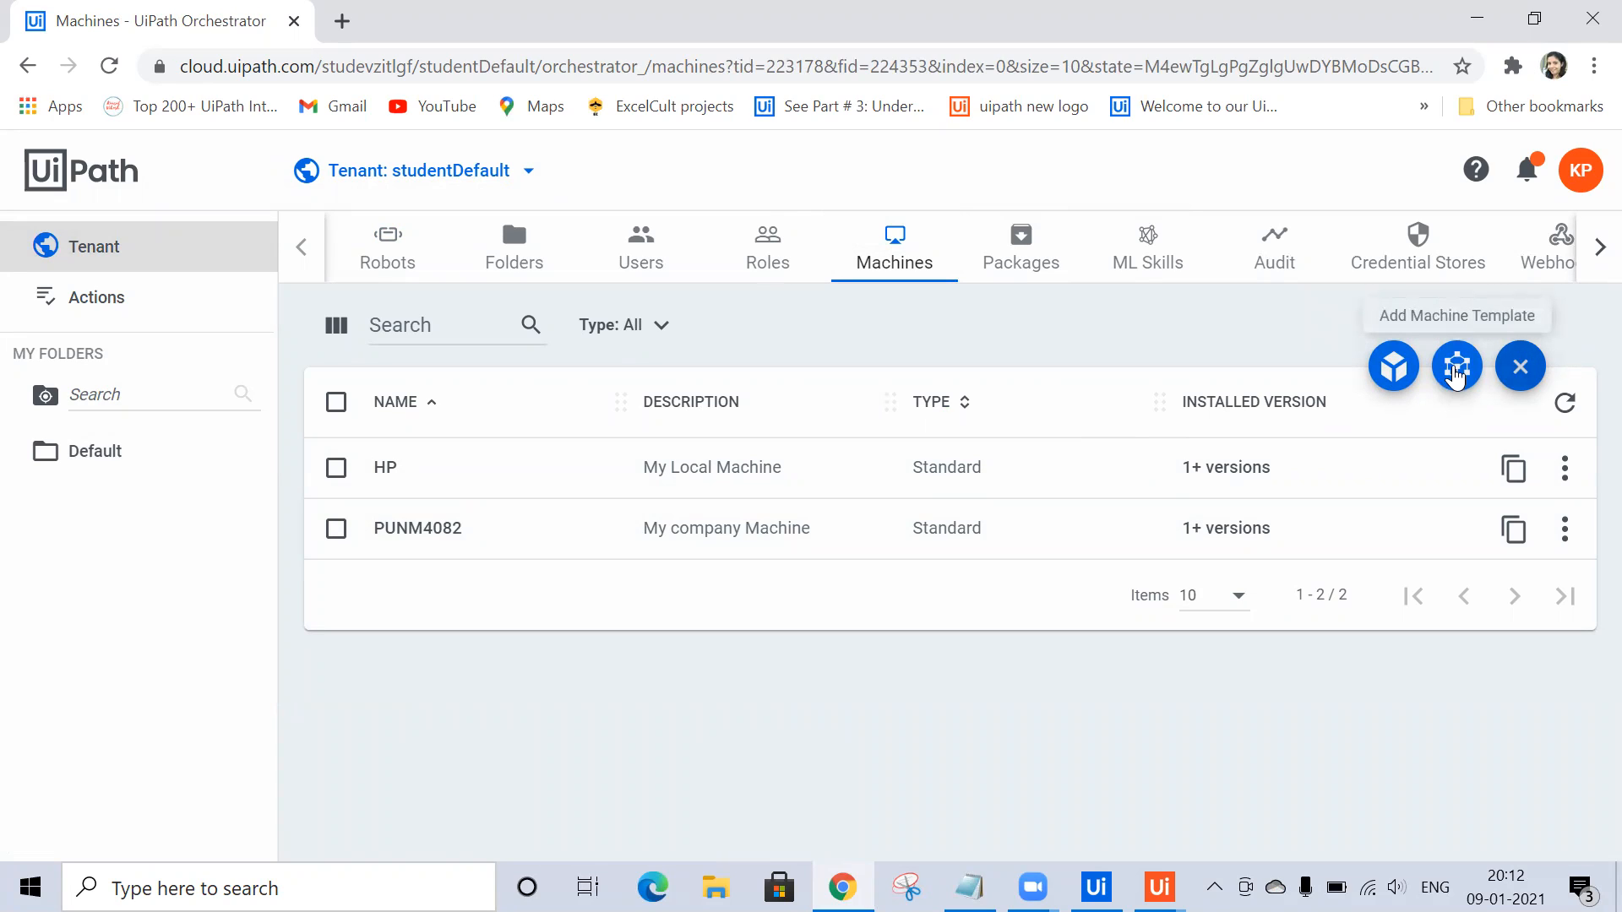
click(1394, 365)
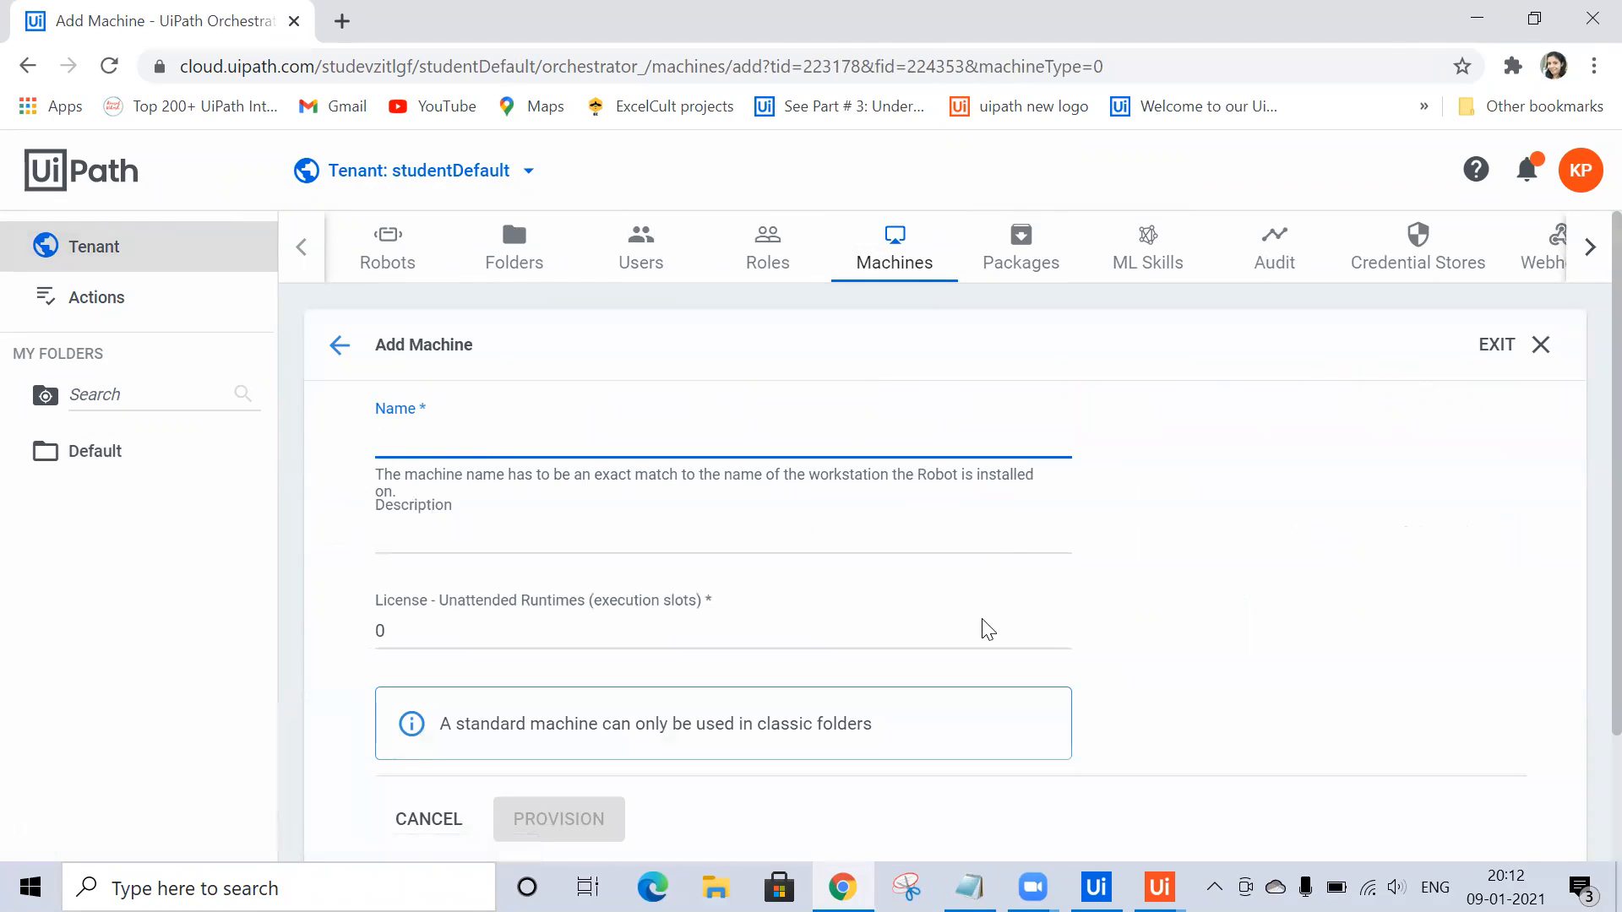
click(969, 887)
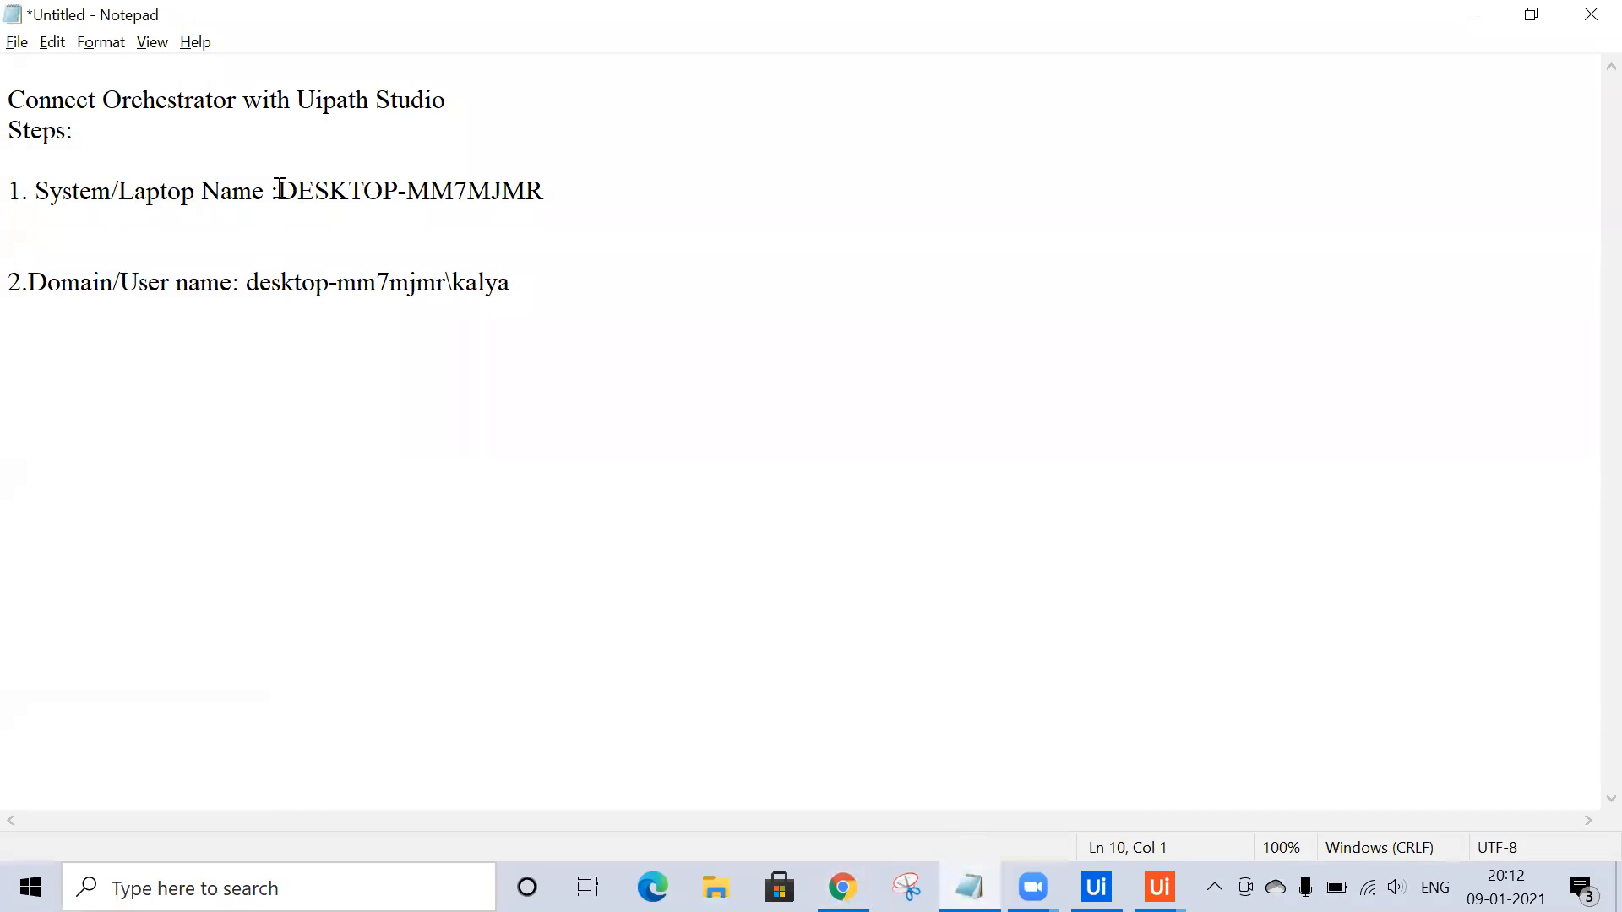
drag(278, 188, 541, 189)
key(ctrl+c)
key(alt+Tab)
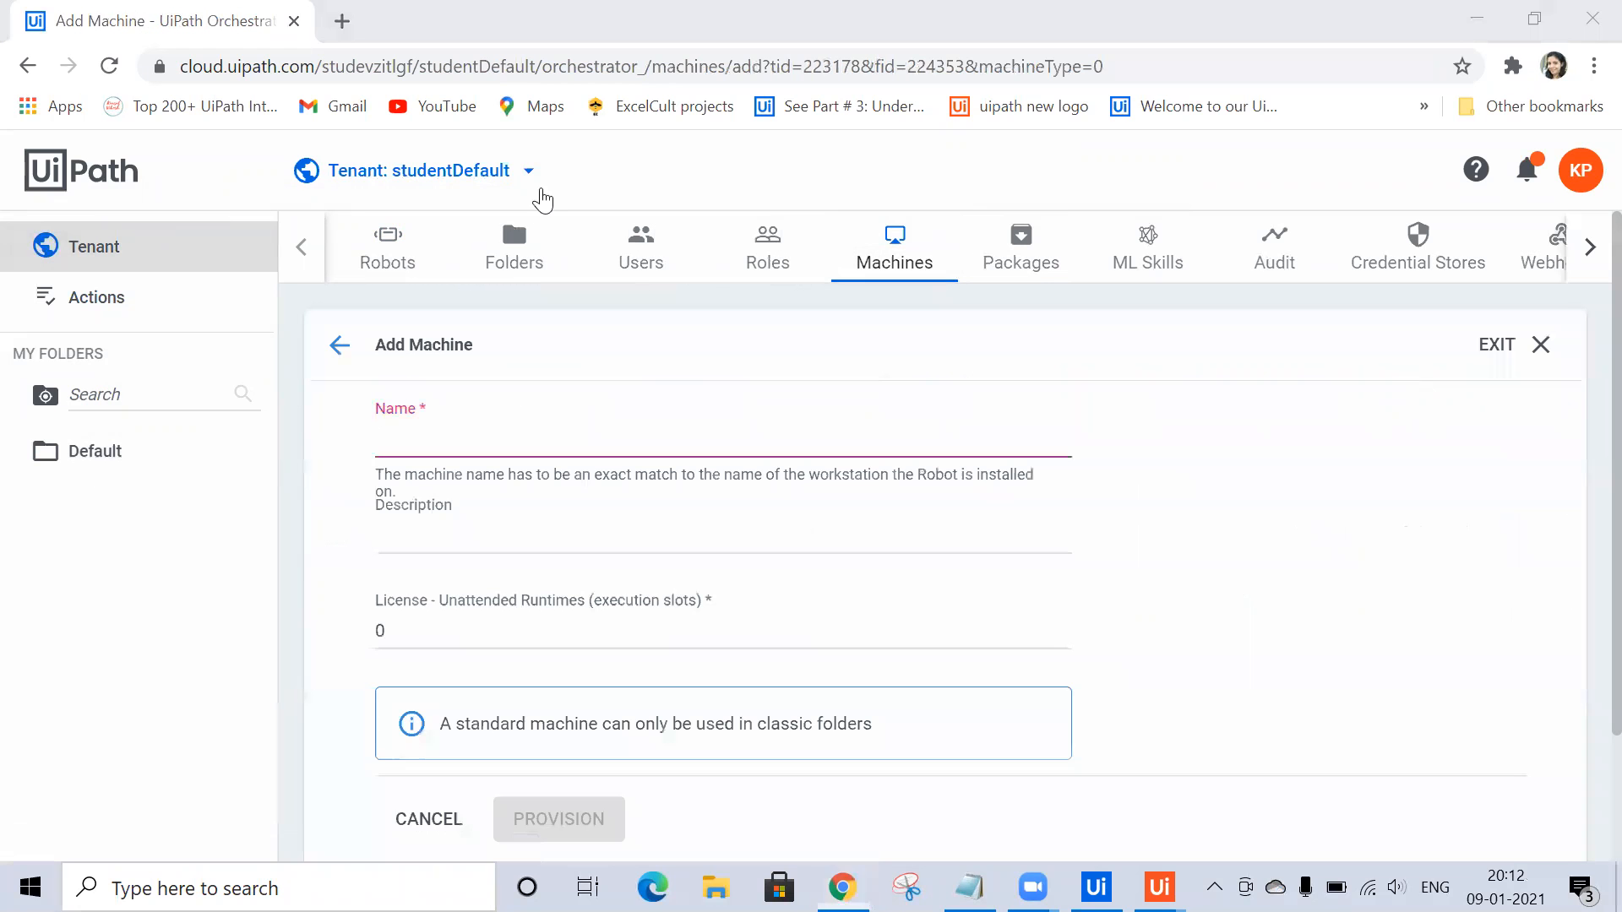
key(ctrl+v)
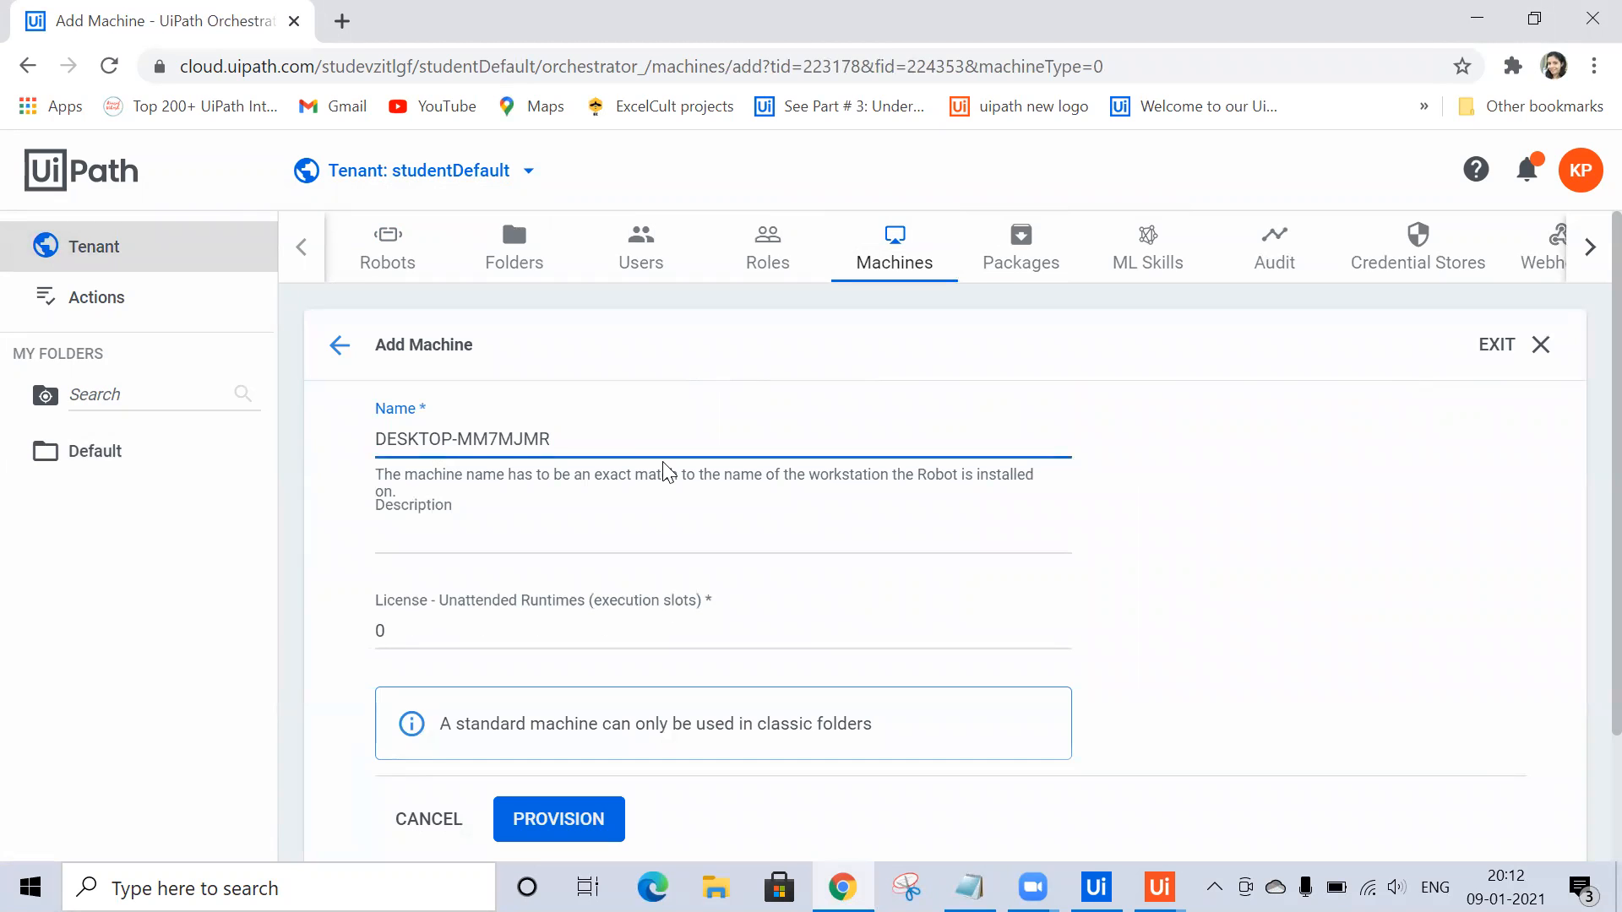
scroll(667, 471, down, 2)
click(555, 798)
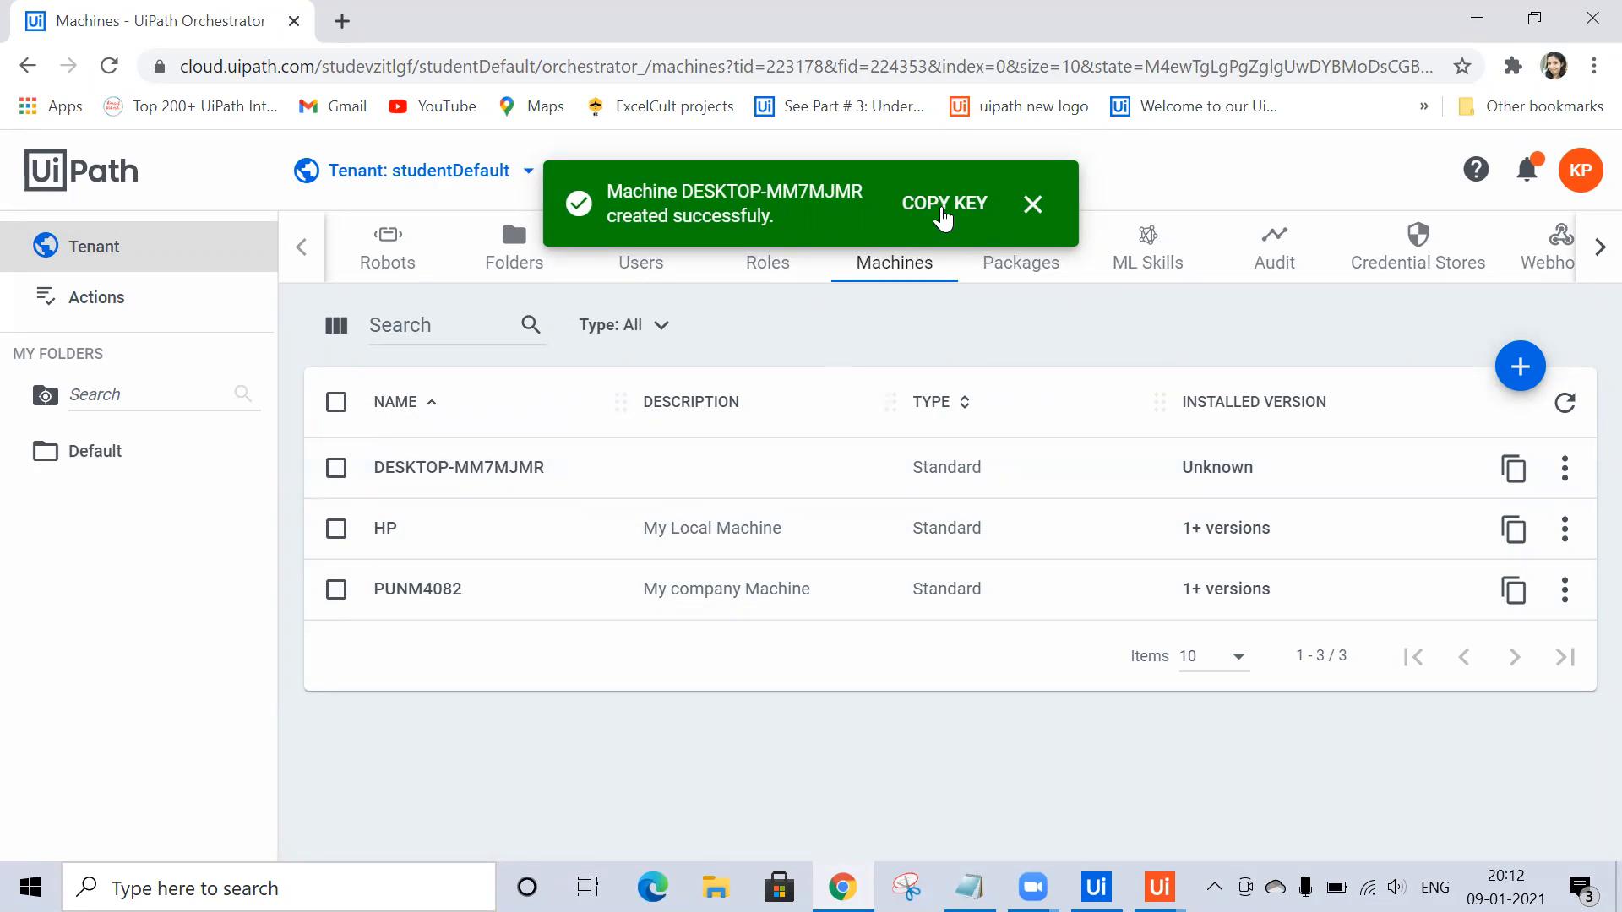
click(943, 211)
Paste the machine key on a new line below Domain/User name, then return to Orchestrator
click(969, 887)
click(575, 286)
key(Return)
key(Return)
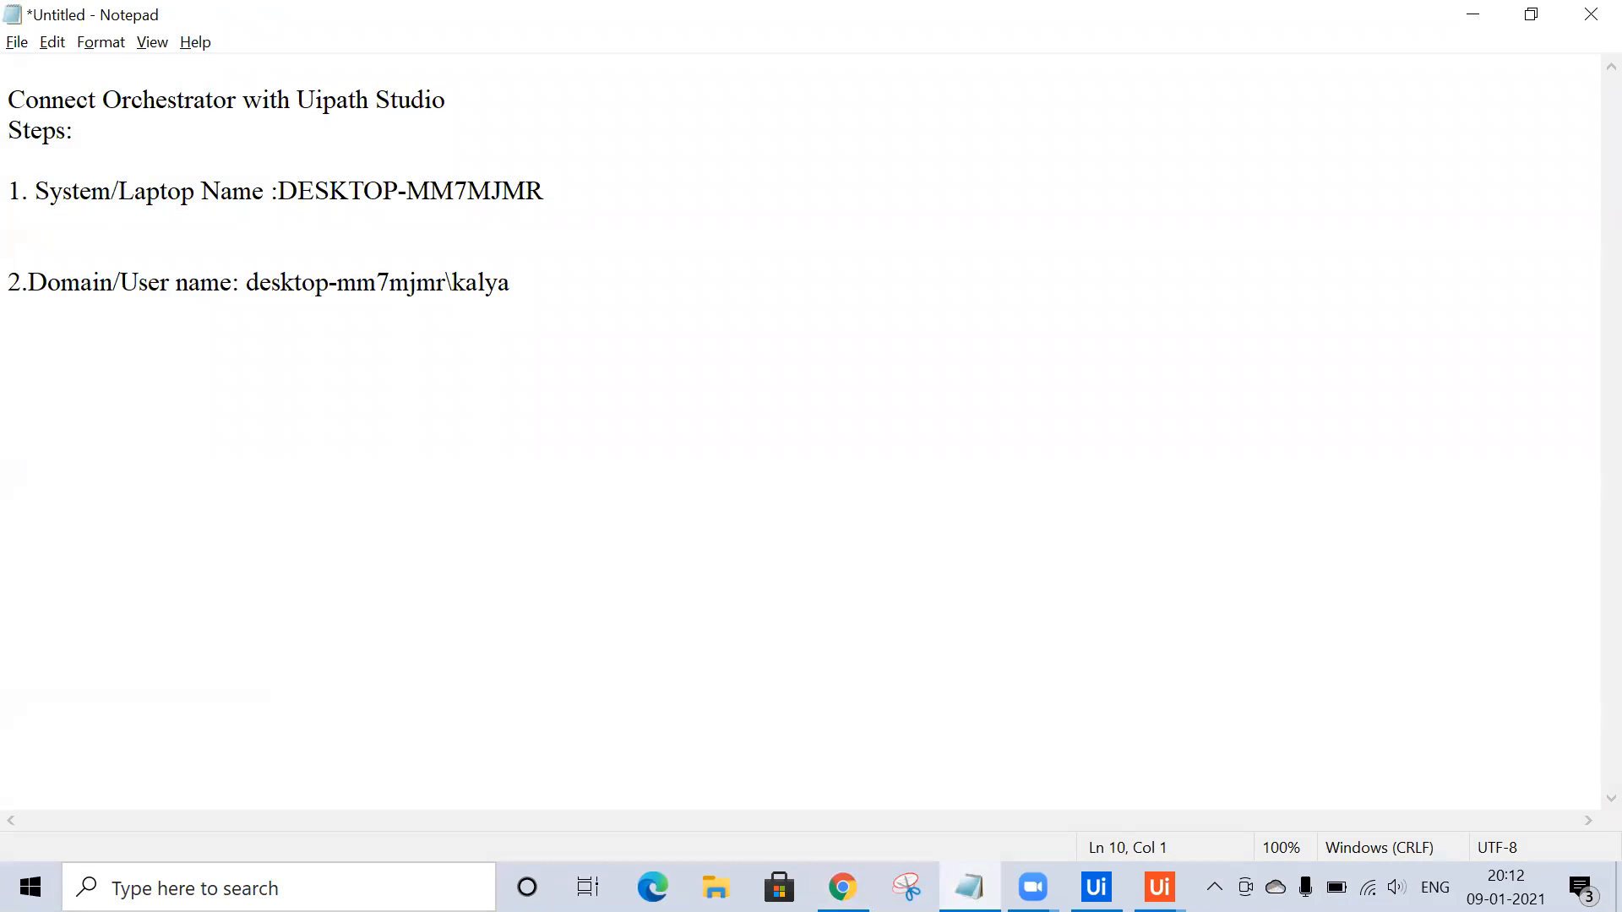
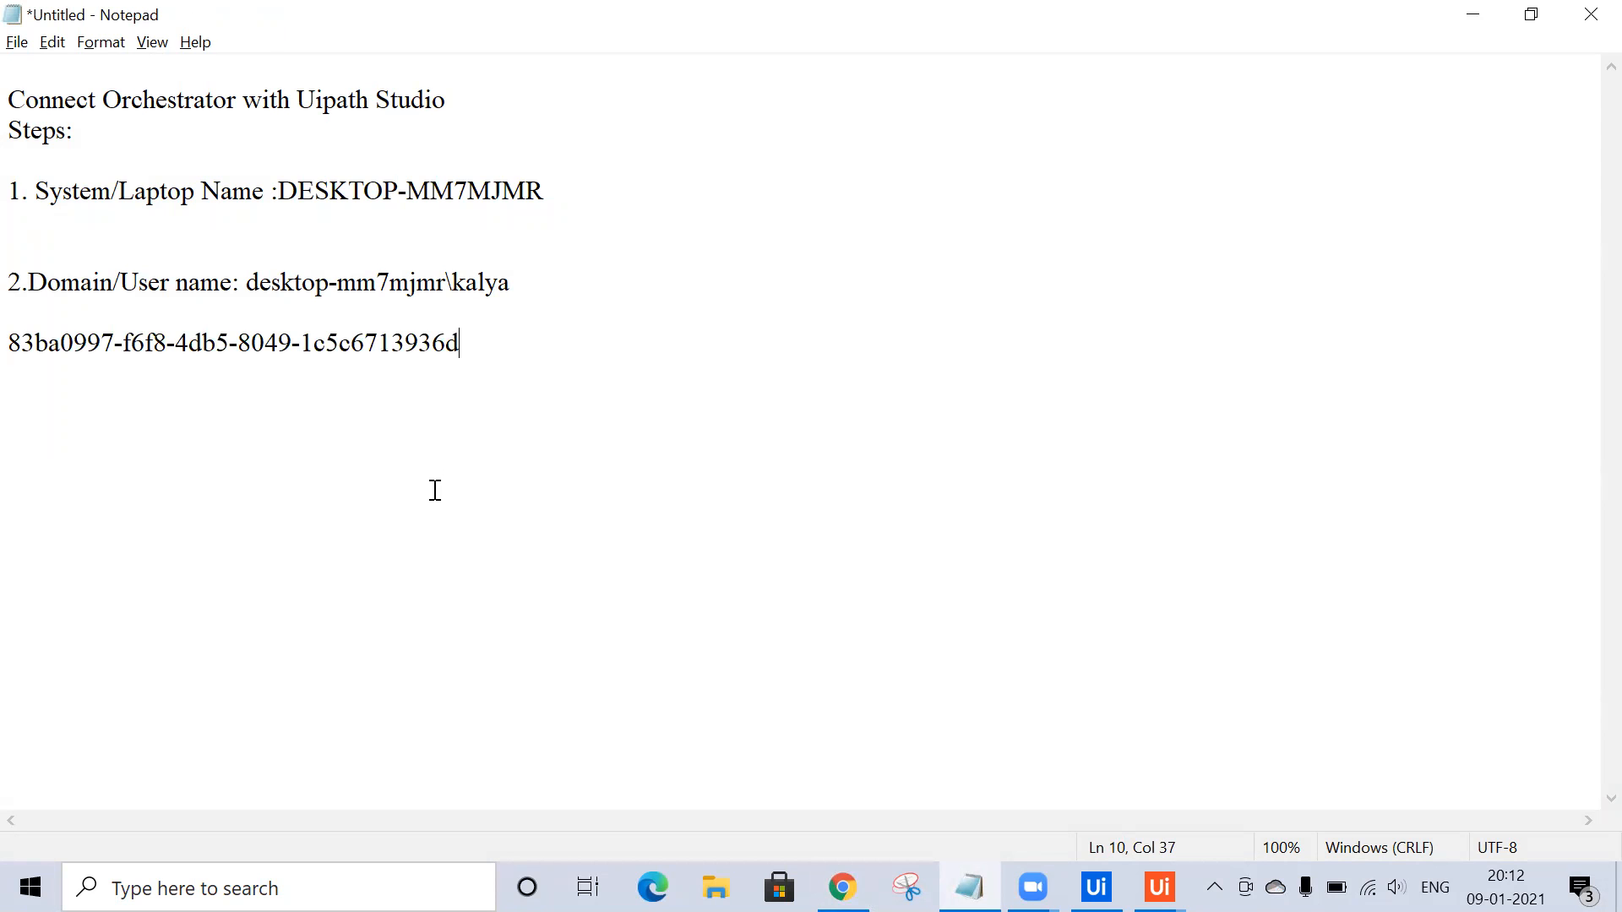
key(alt+Tab)
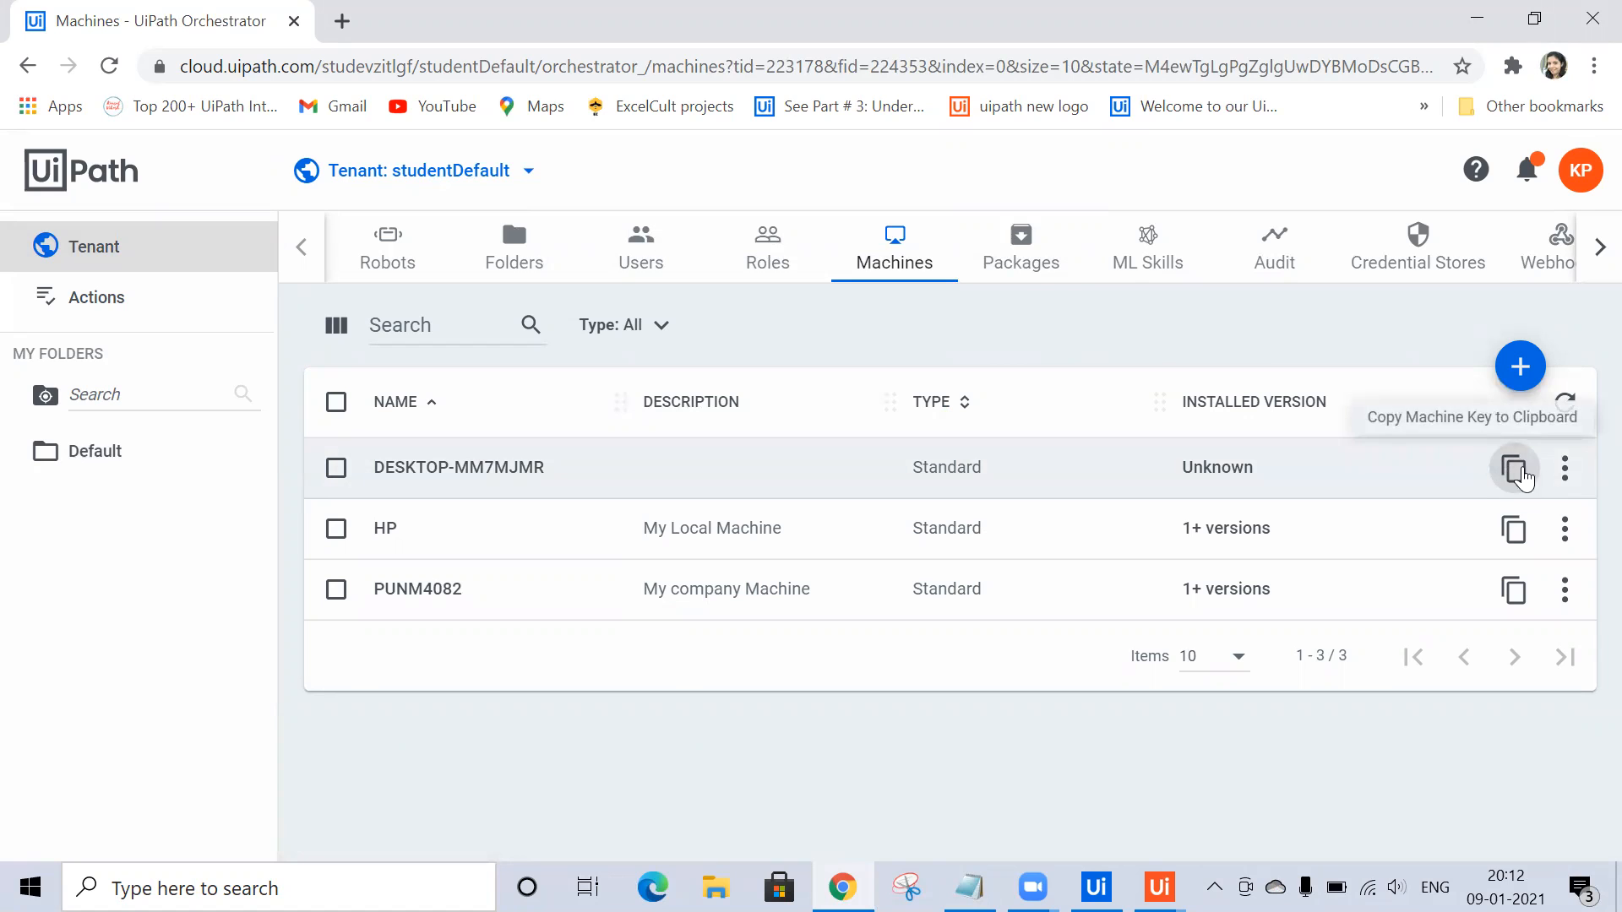
Review DESKTOP-MM7MJMR's machine key on its edit page, then go back and open the Default folder
click(1563, 469)
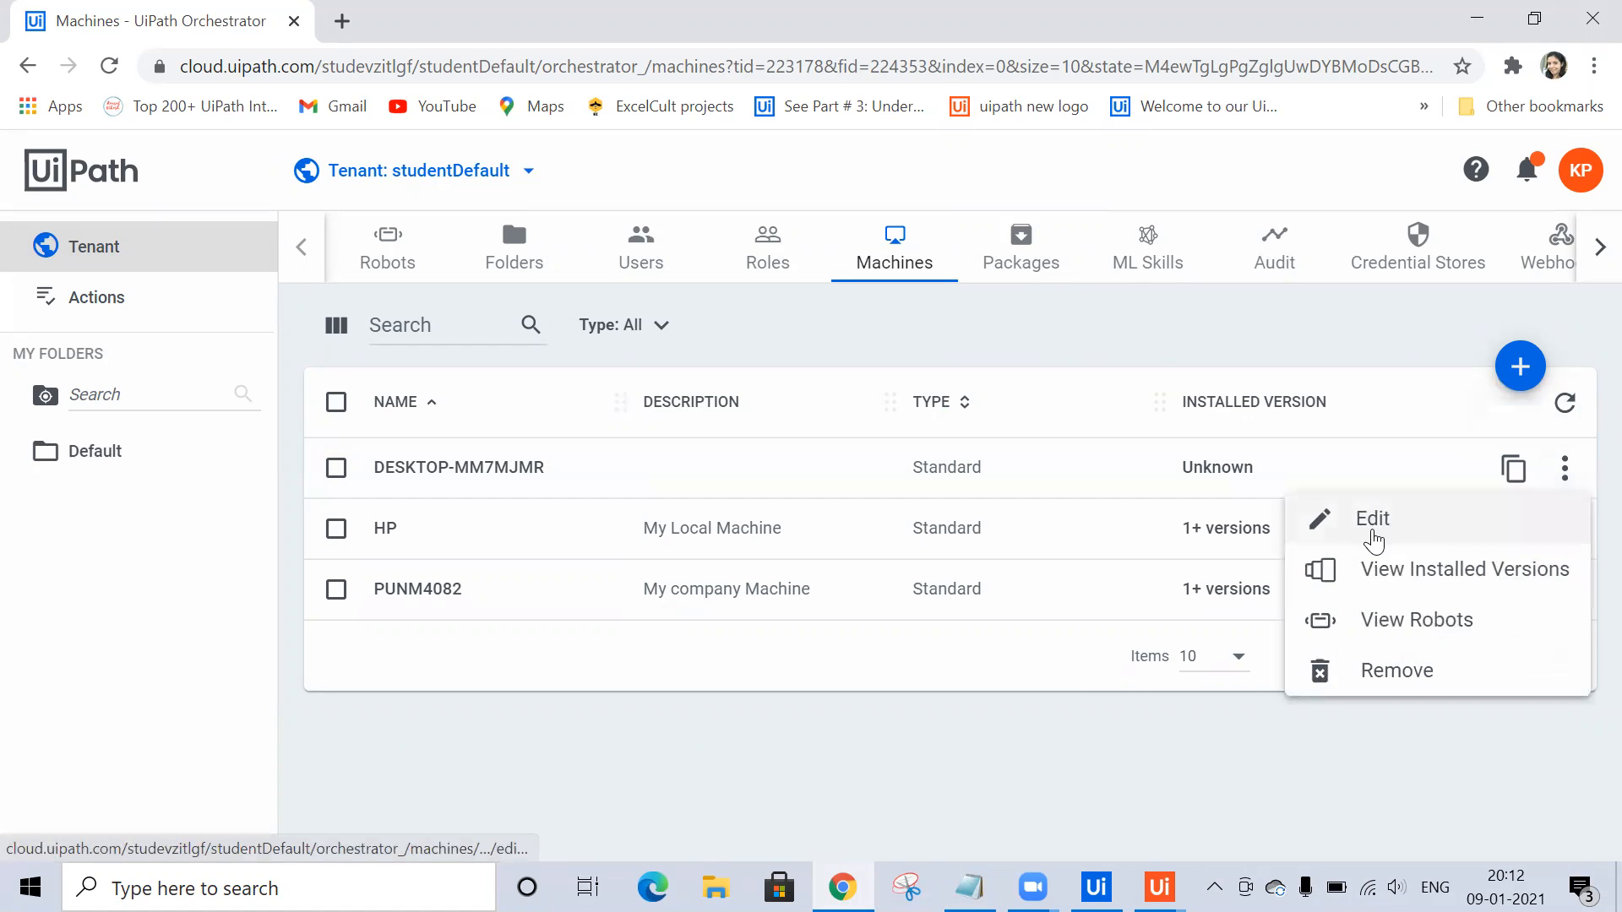
click(1375, 516)
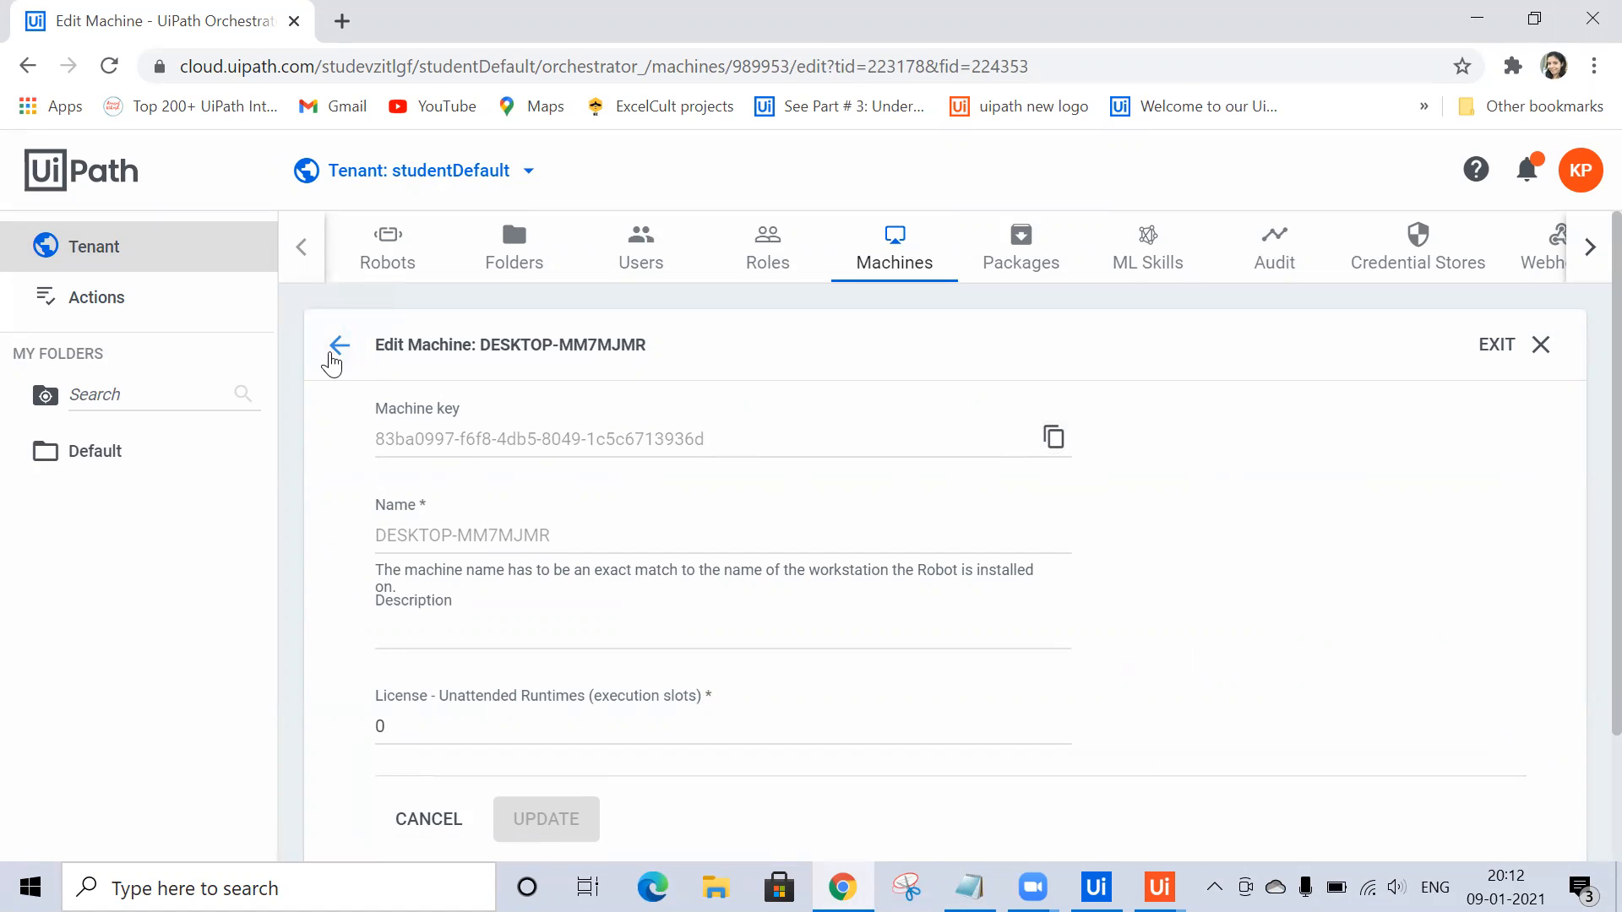
click(333, 355)
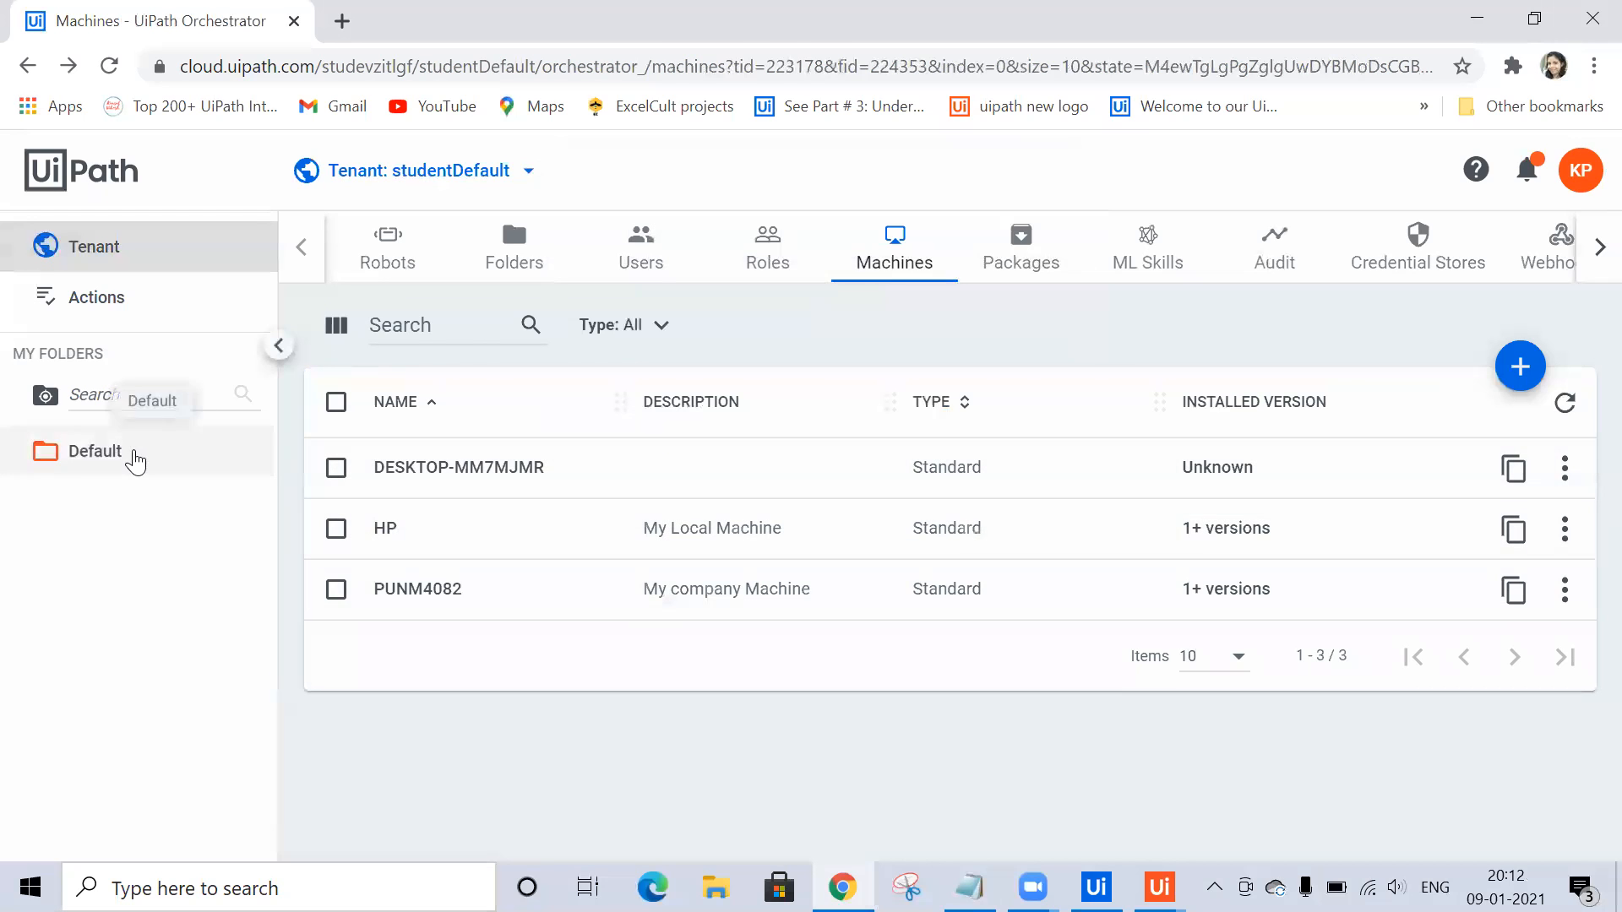
click(134, 459)
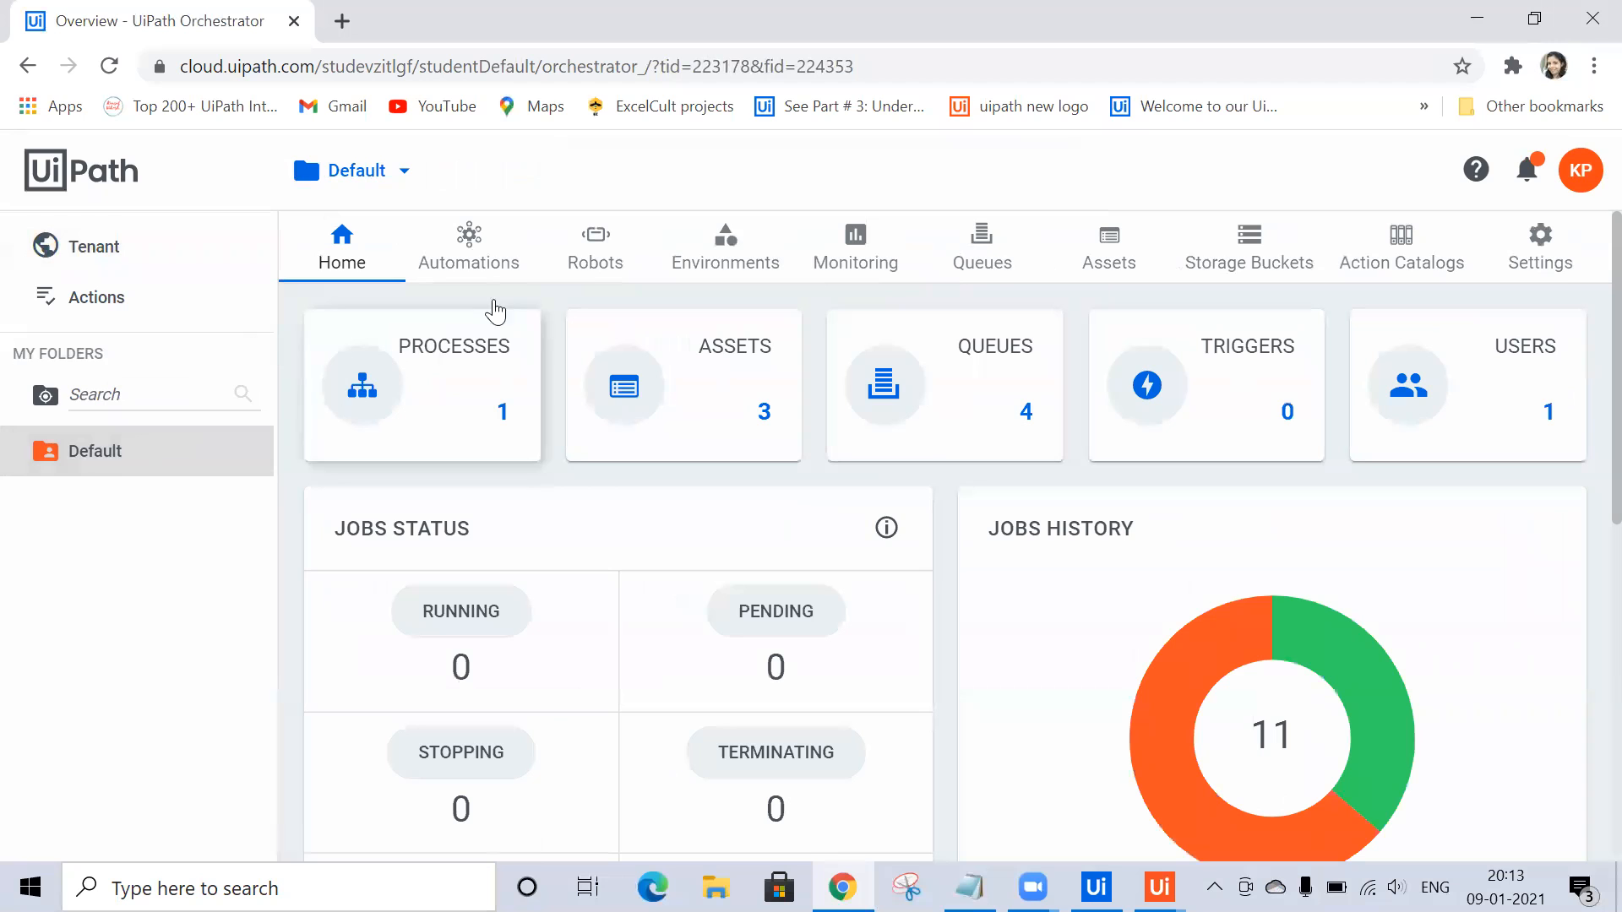
Start a new Standard Robot from the Default folder's Robots list
click(589, 269)
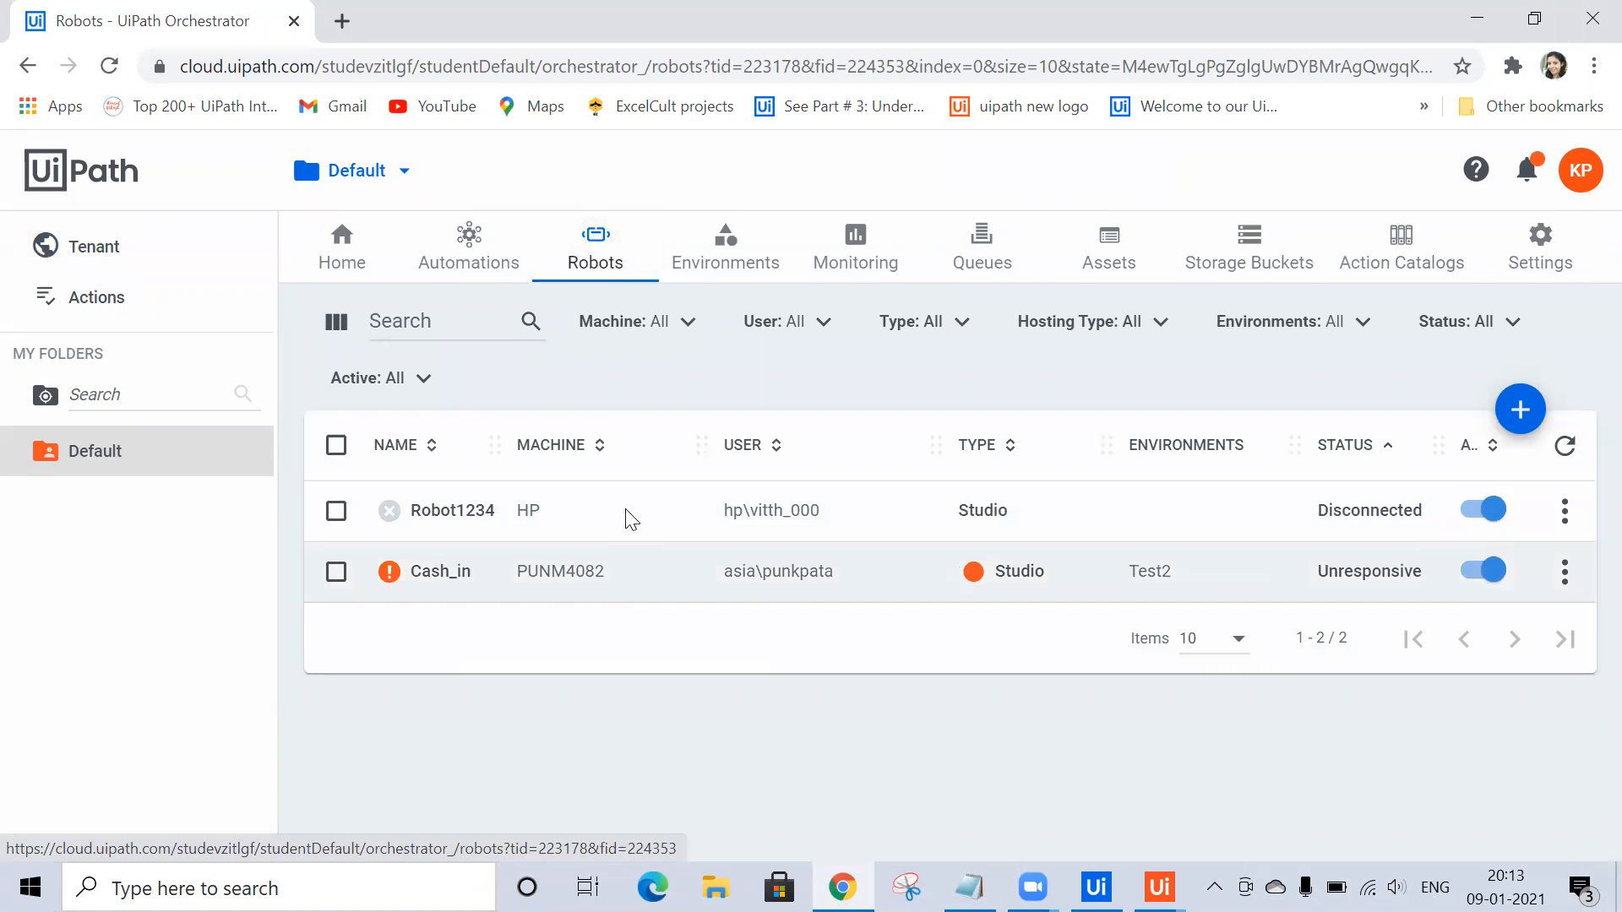
click(1522, 414)
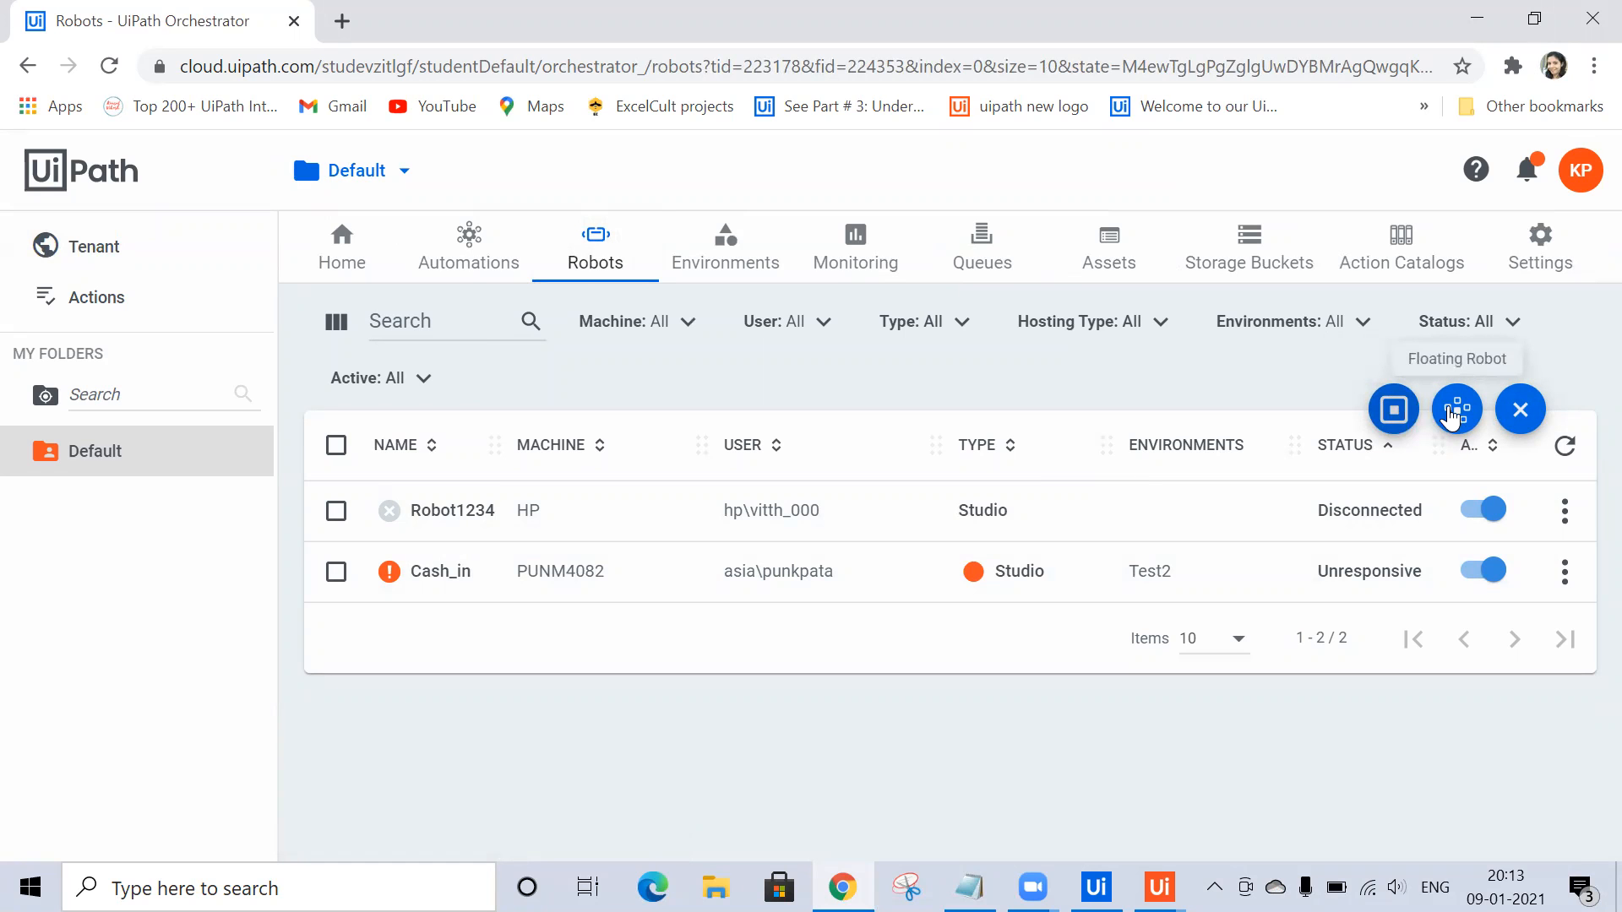
click(1392, 411)
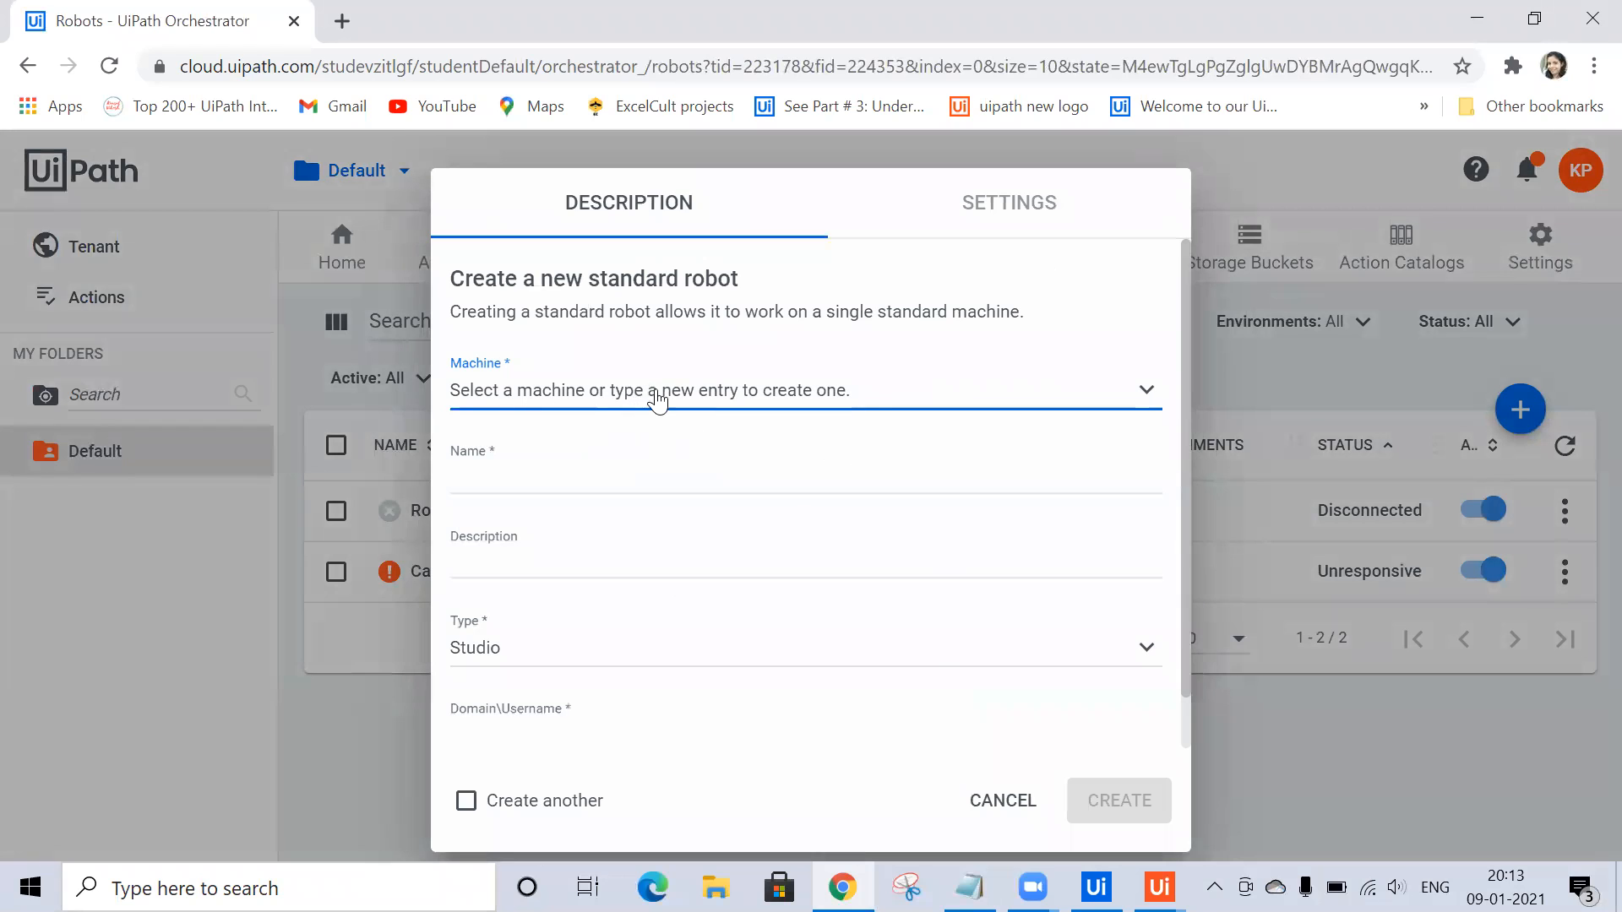
Choose DESKTOP-MM7MJMR as the robot's machine and begin entering its name
scroll(872, 393, down, 1)
scroll(872, 393, up, 1)
click(635, 396)
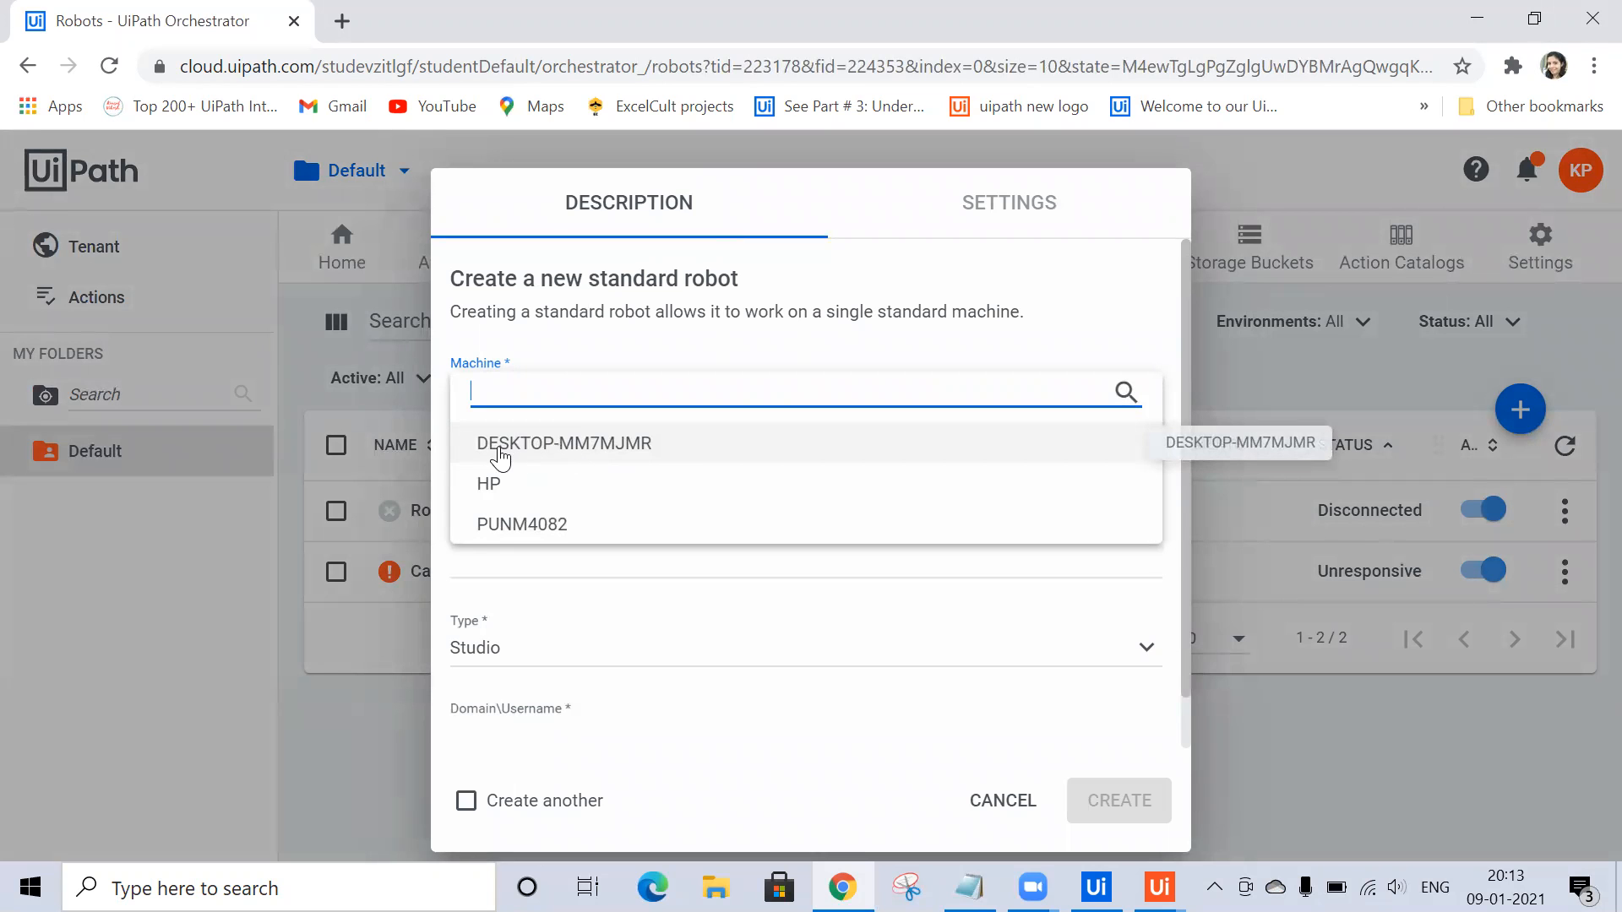
click(569, 456)
click(521, 469)
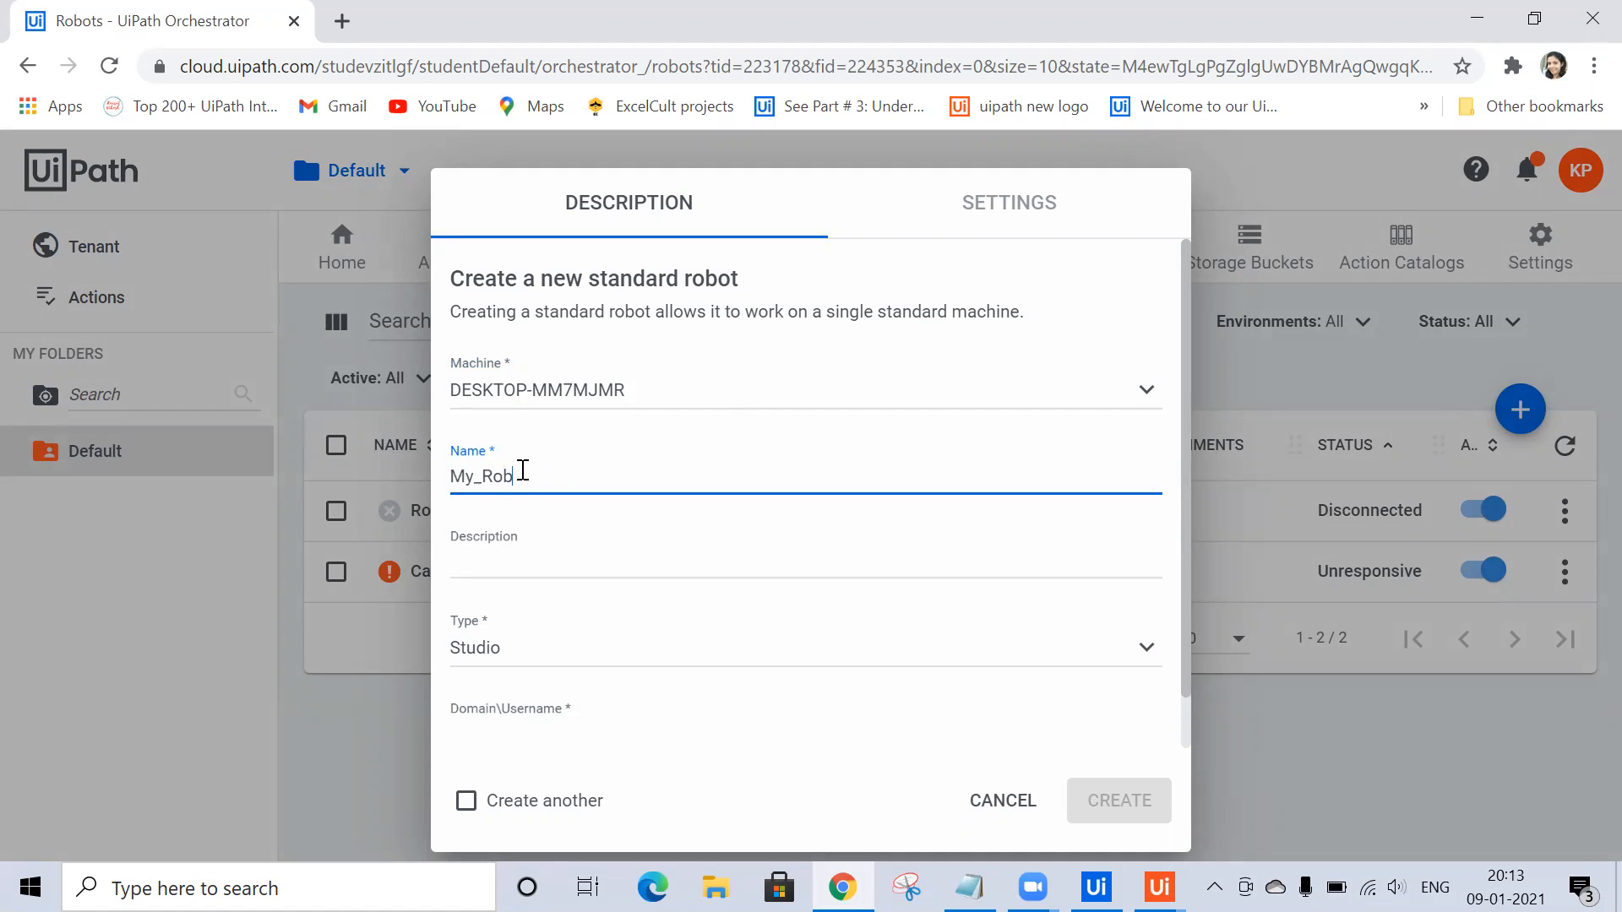
Set the new robot's type to Unattended
click(590, 560)
scroll(590, 558, down, 1)
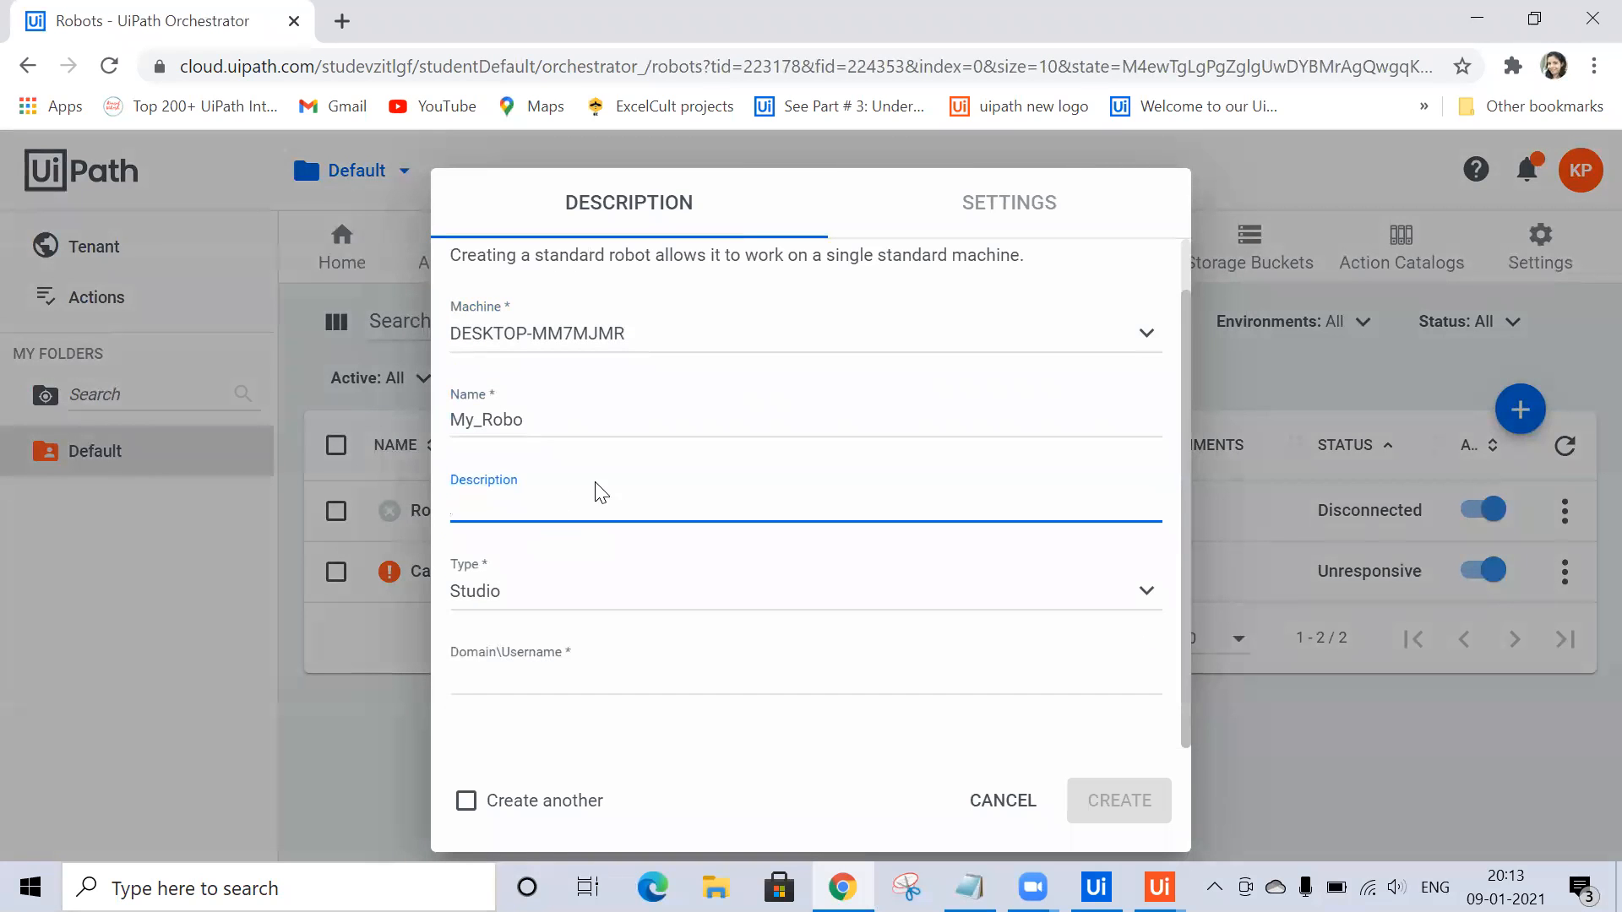
click(497, 596)
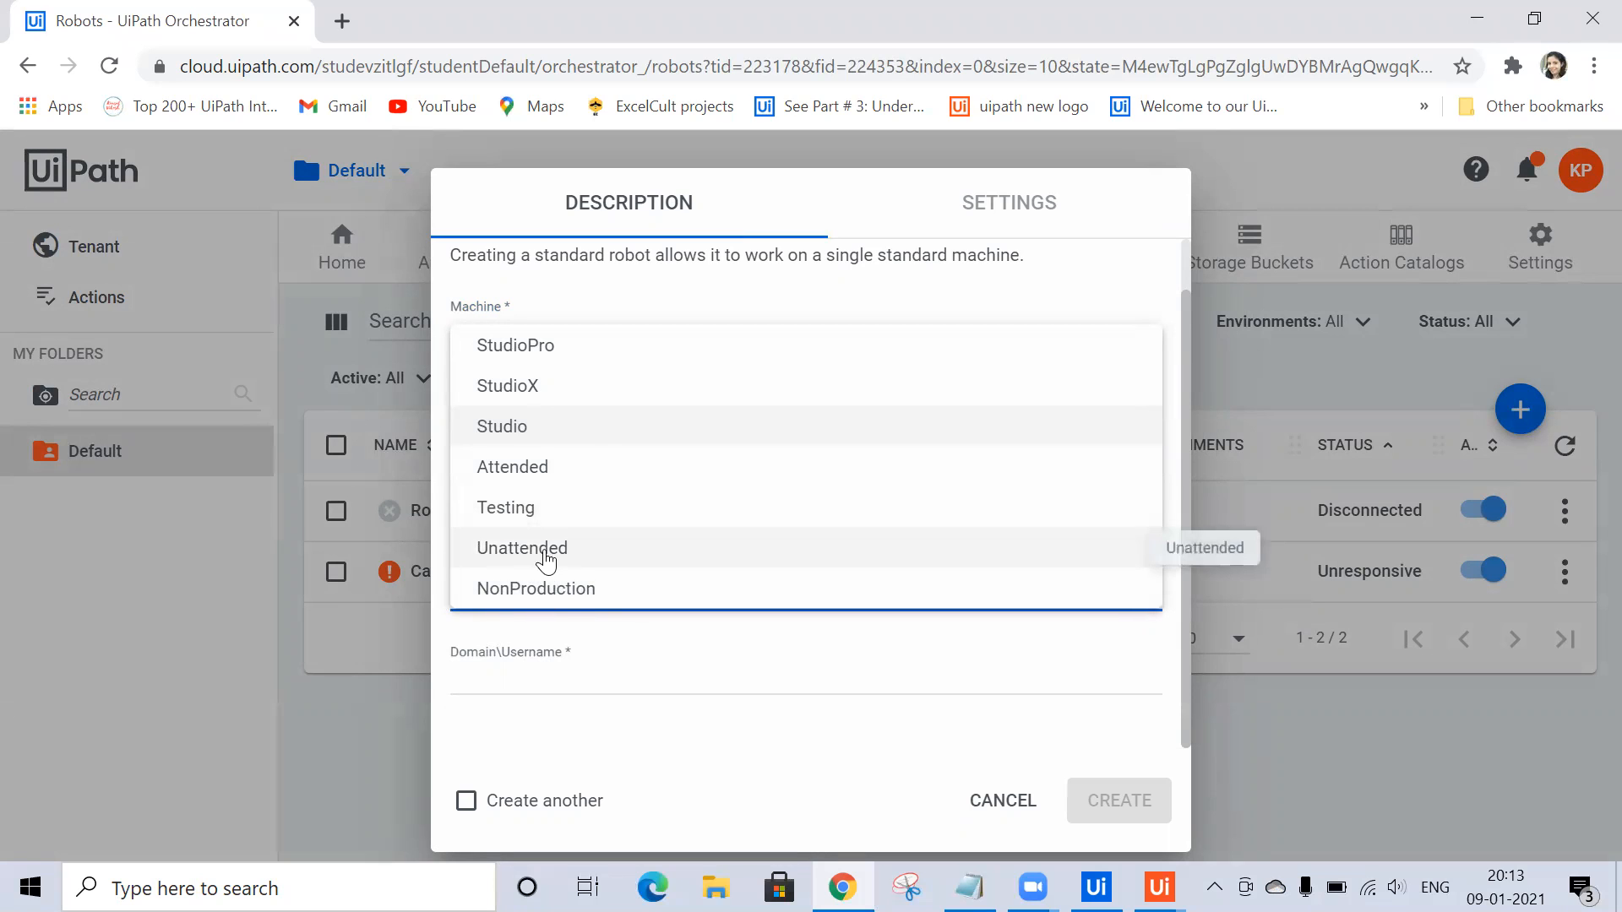
click(545, 550)
scroll(695, 574, down, 3)
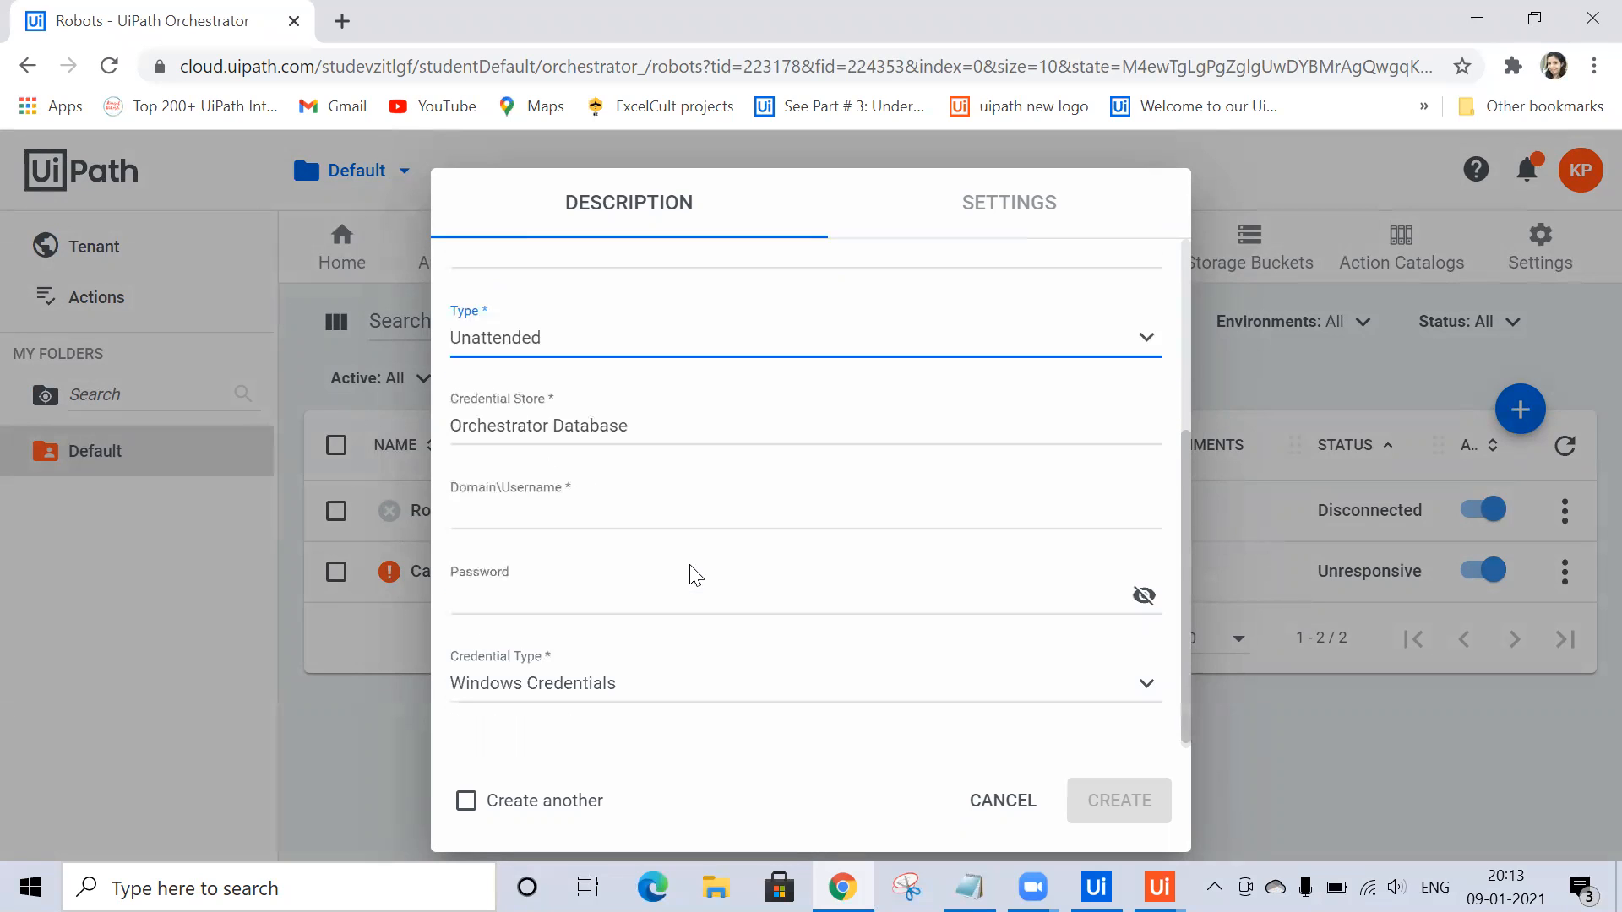
Copy the saved domain and username from Notepad for the robot's login
click(502, 517)
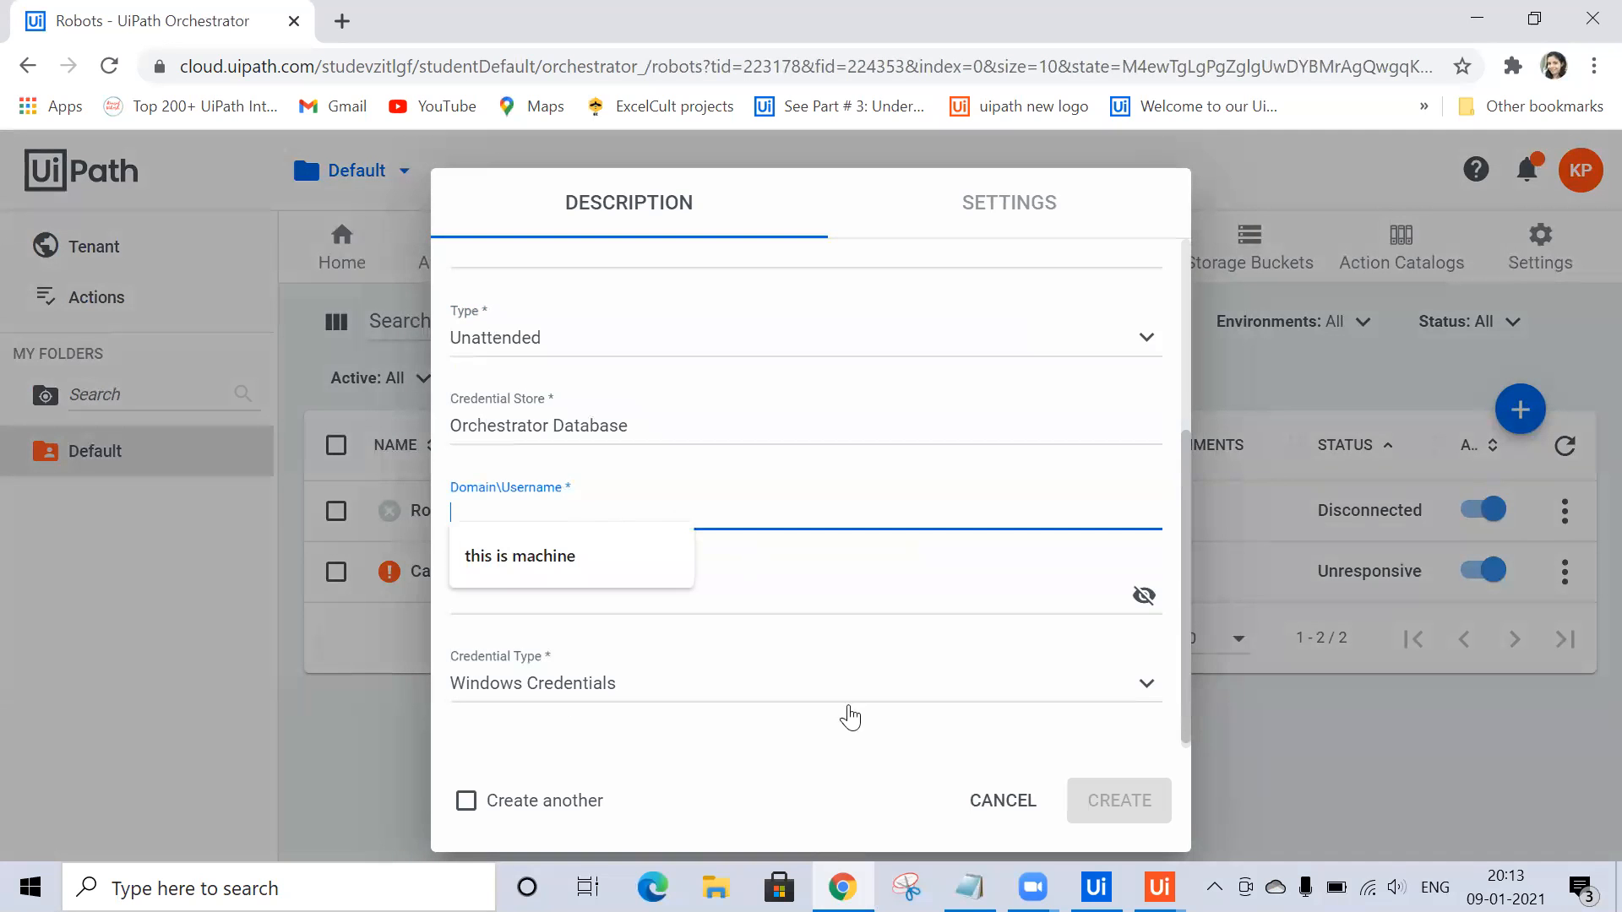
click(969, 887)
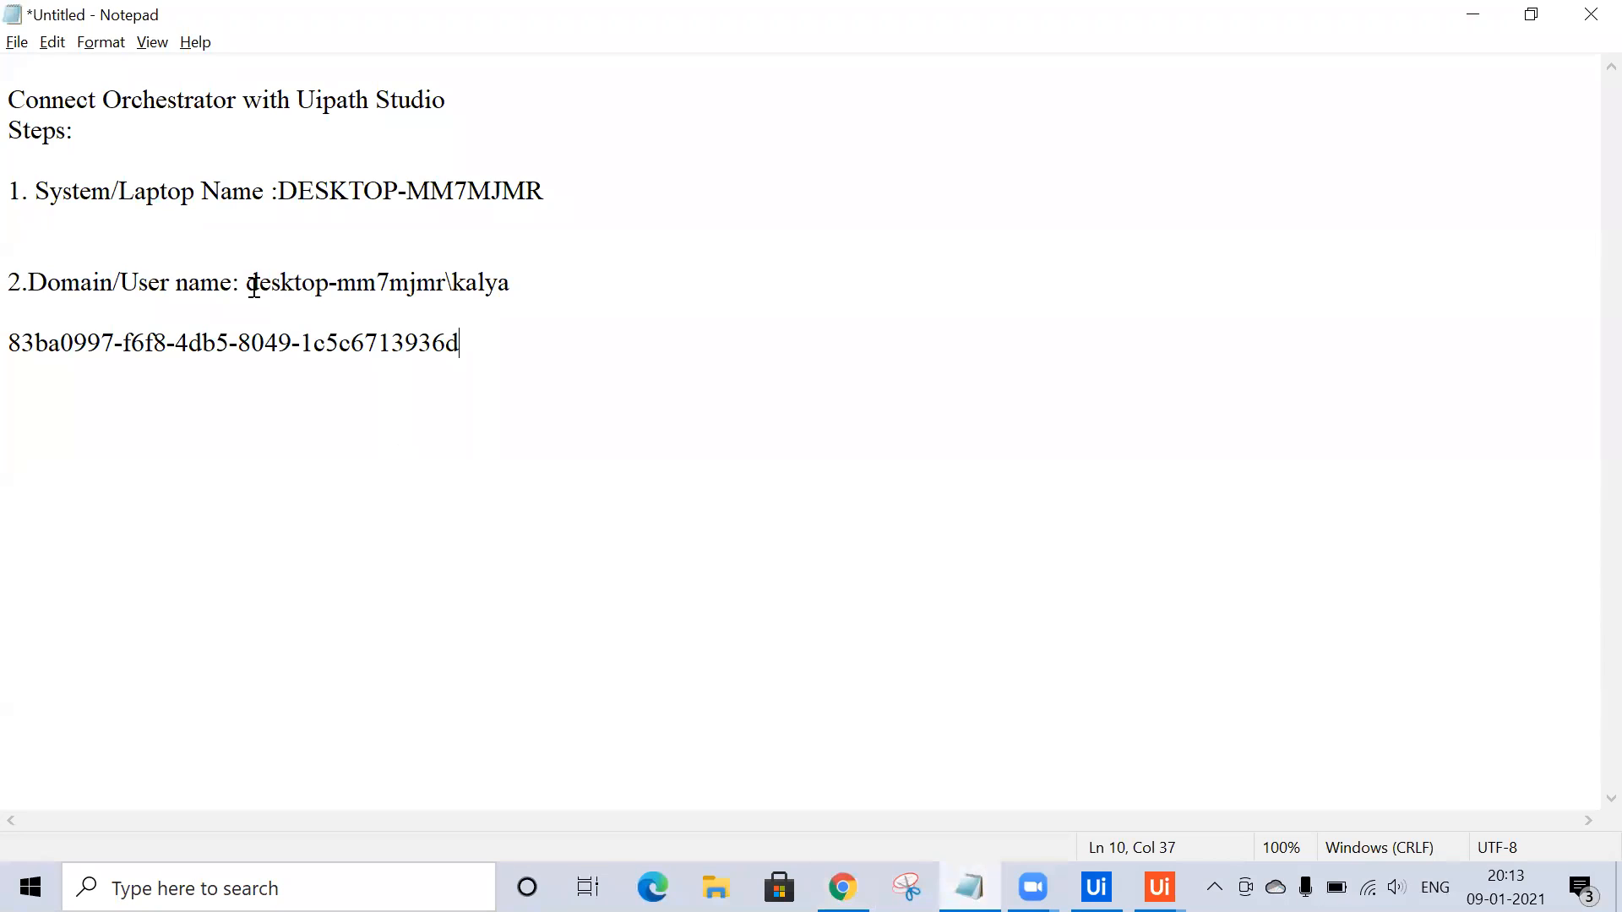
drag(250, 282, 533, 282)
key(ctrl+c)
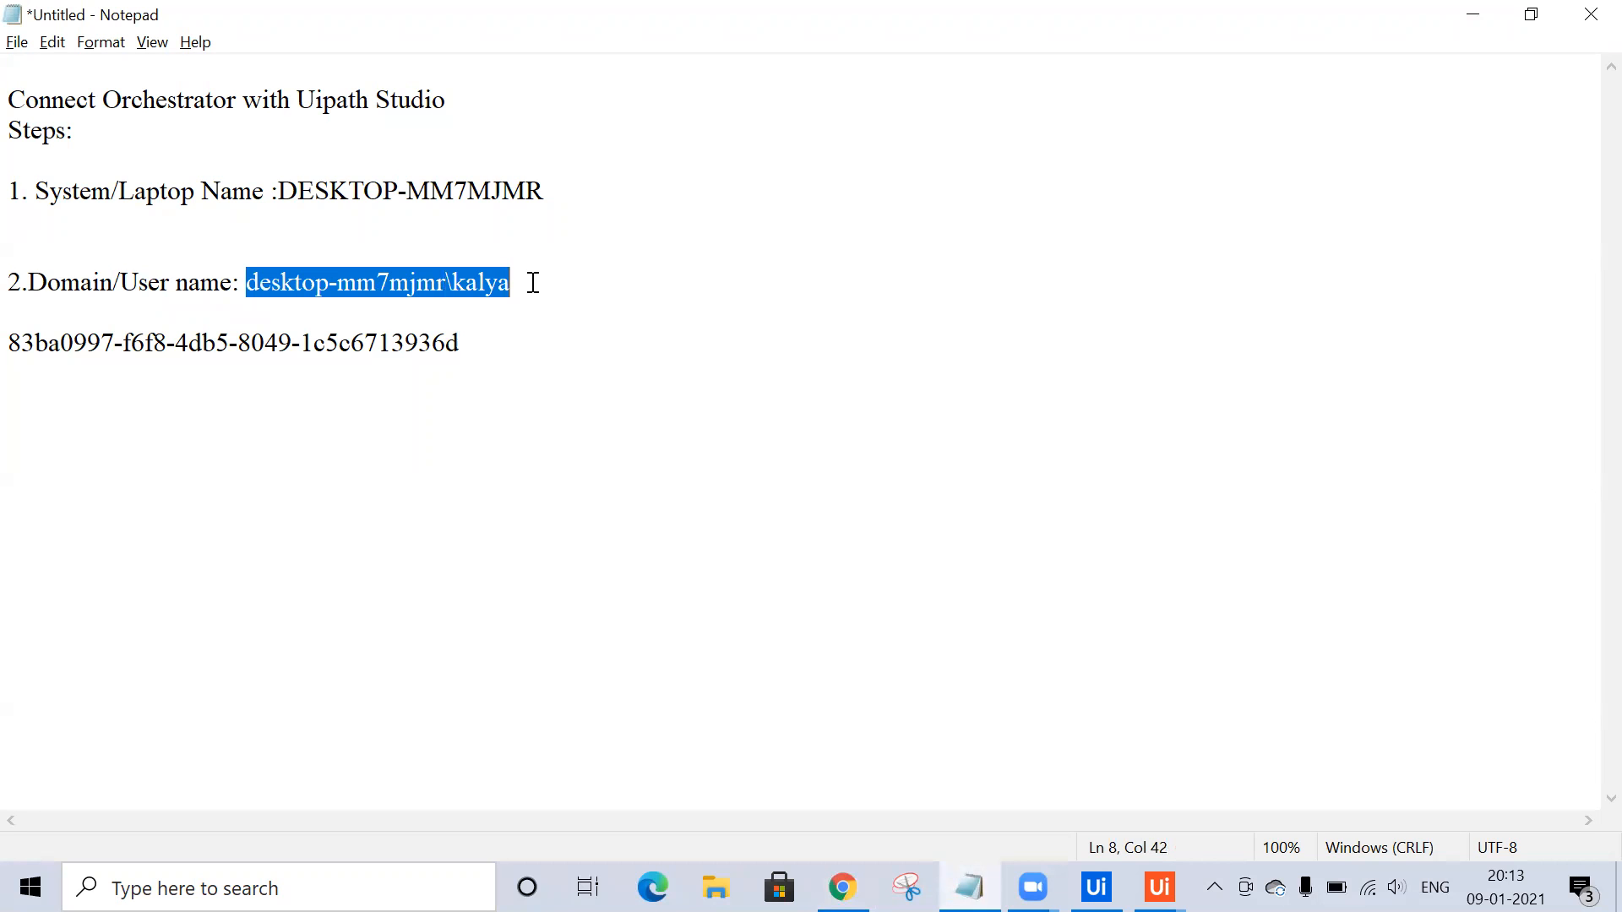
key(alt+Tab)
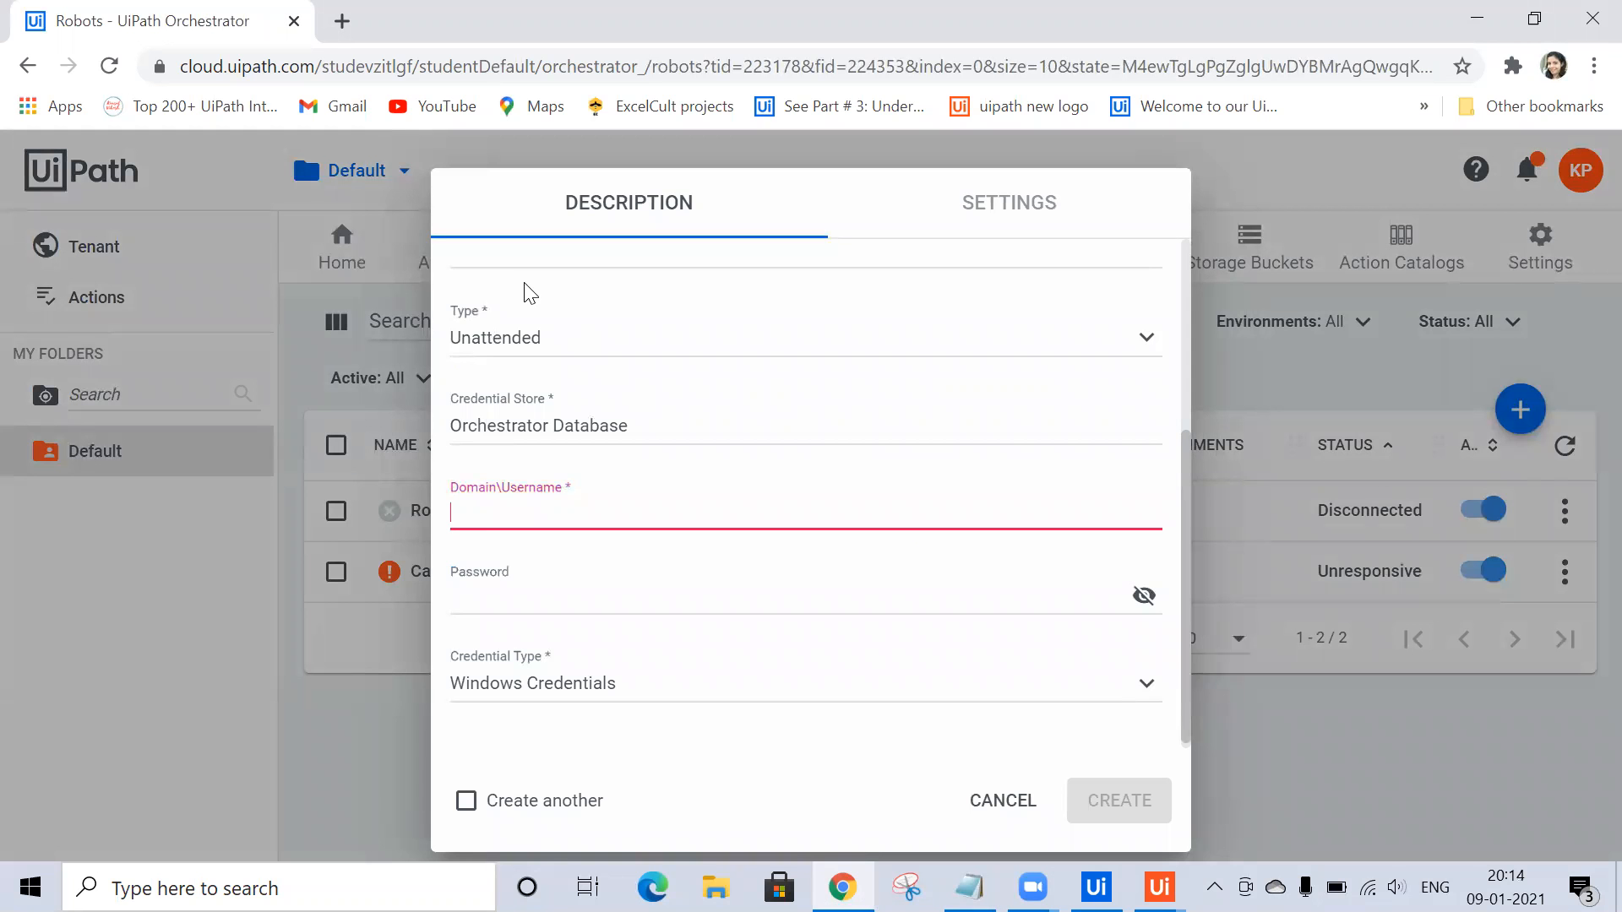
Paste the domain\username, enter the password, keep Windows Credentials, and create My_Robo
key(ctrl+v)
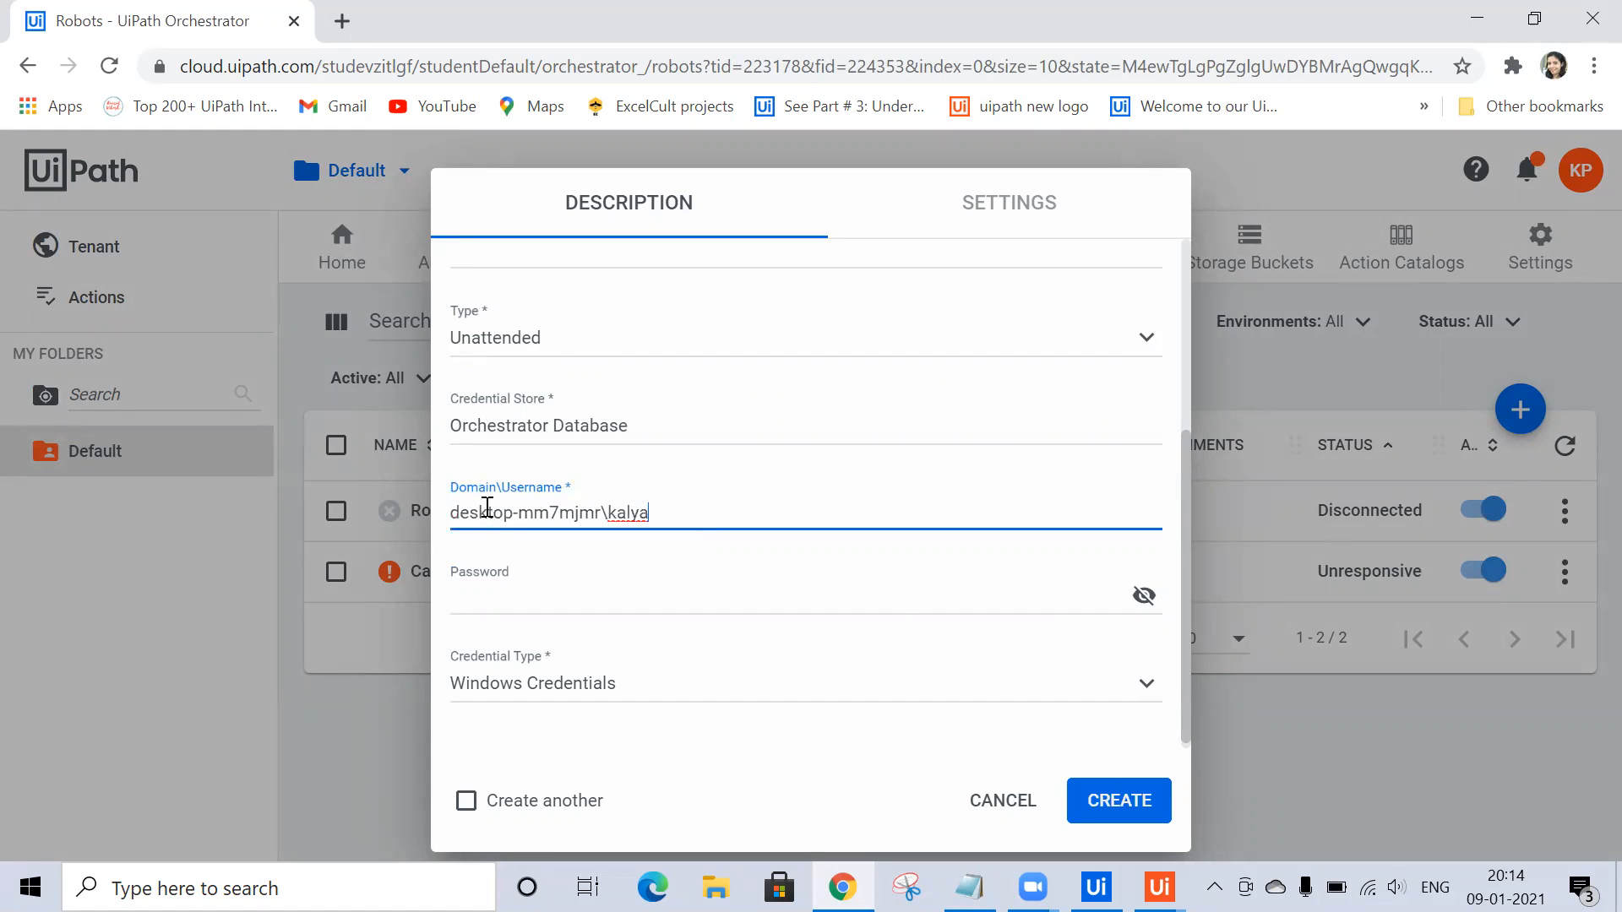
click(490, 593)
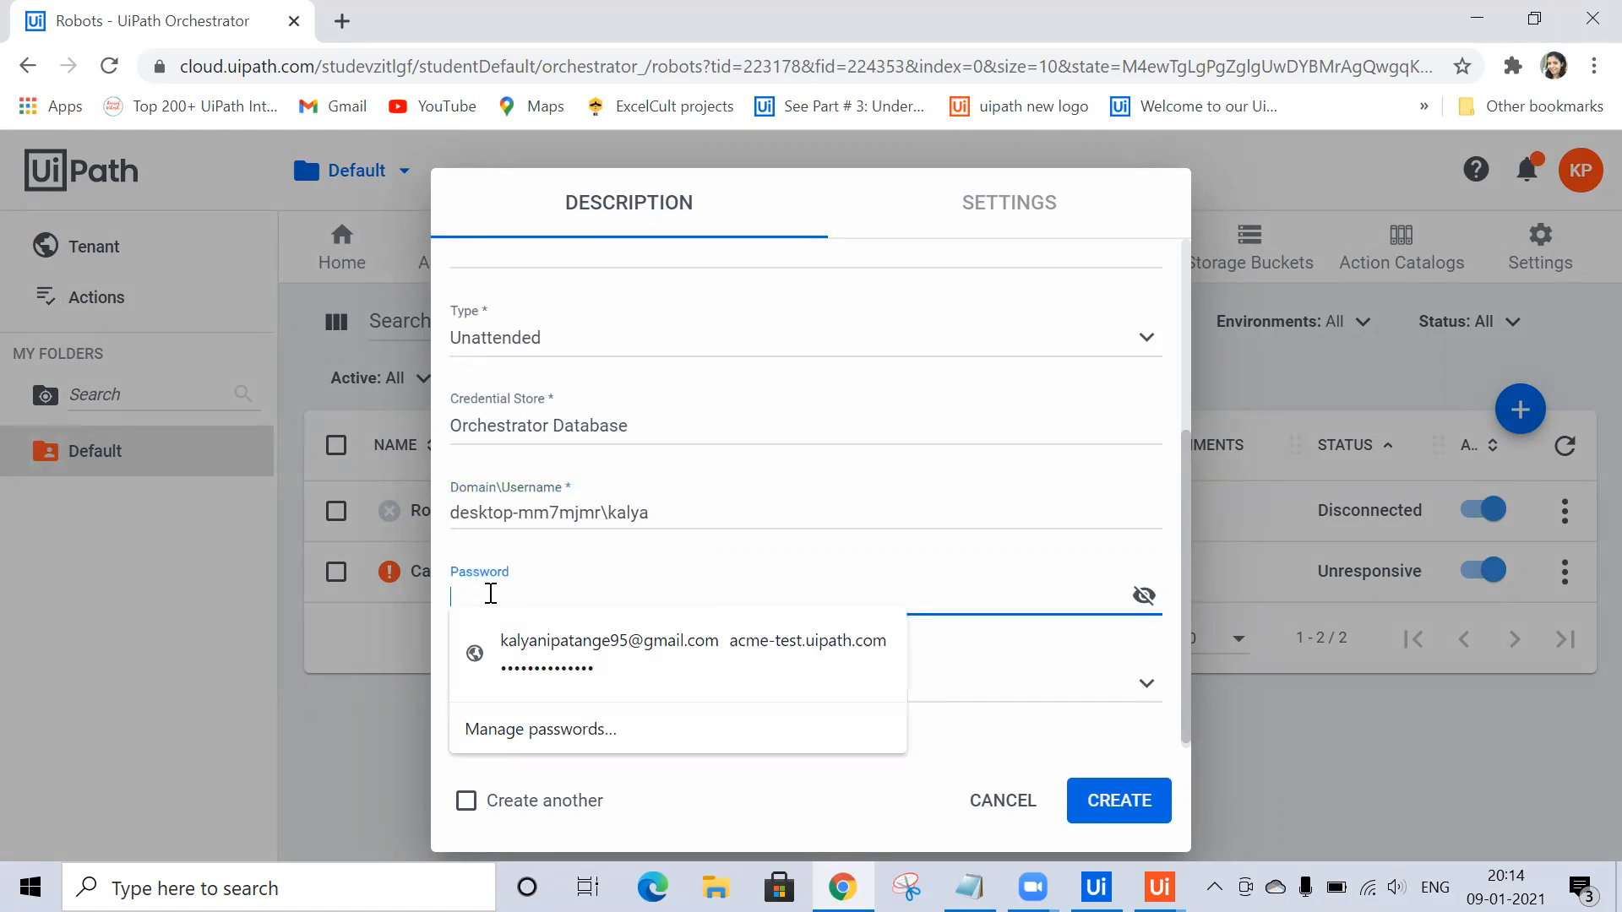
text(••)
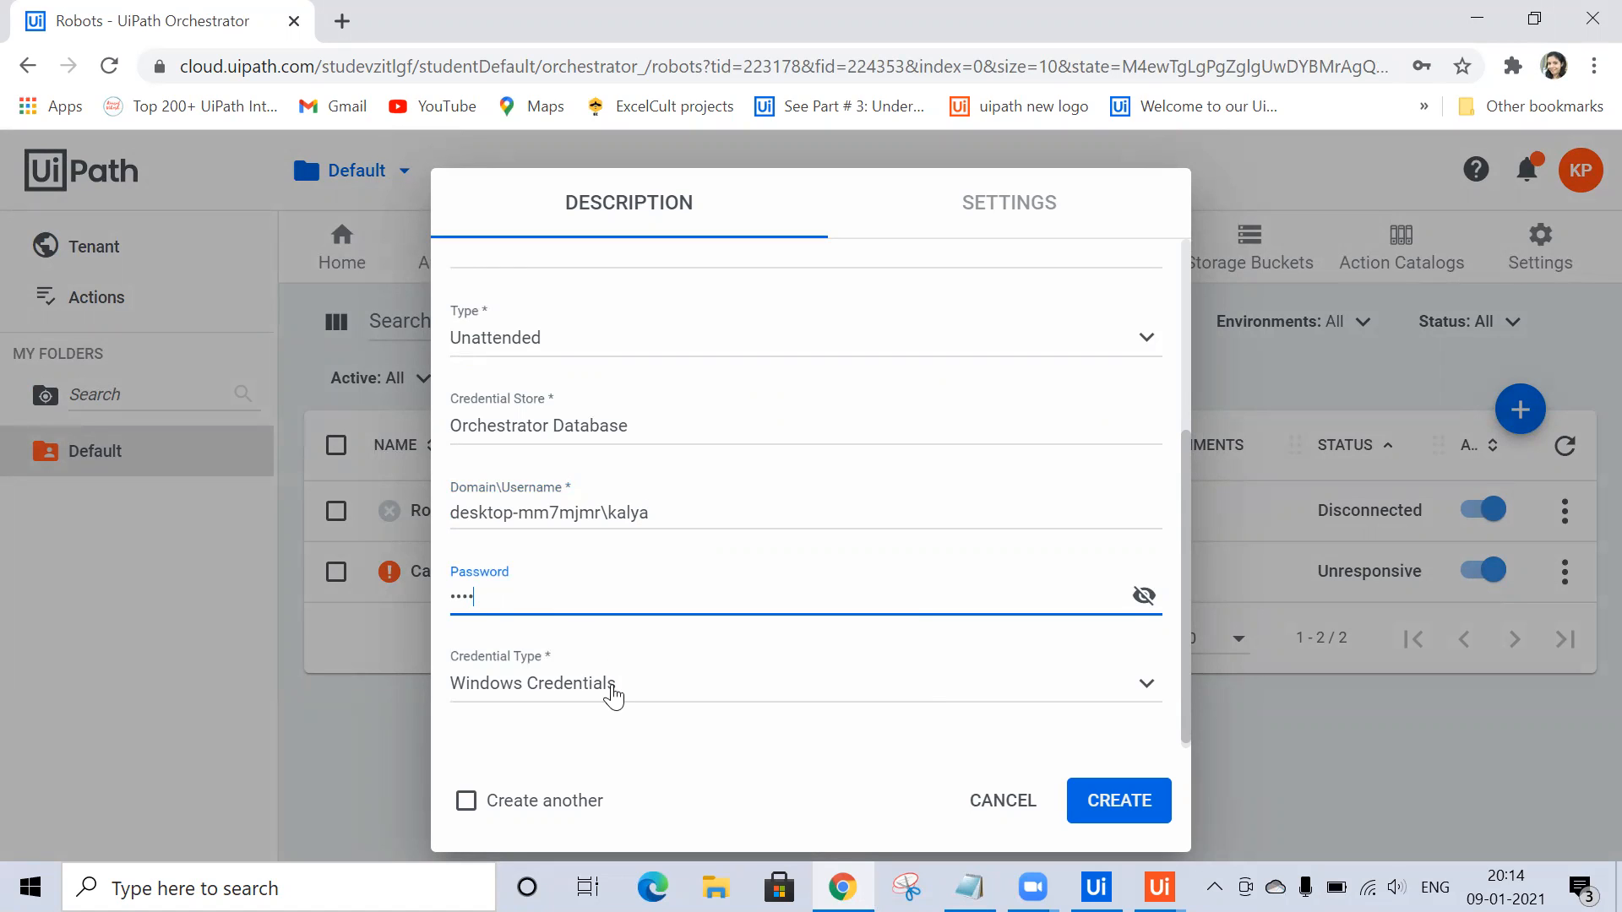
click(593, 691)
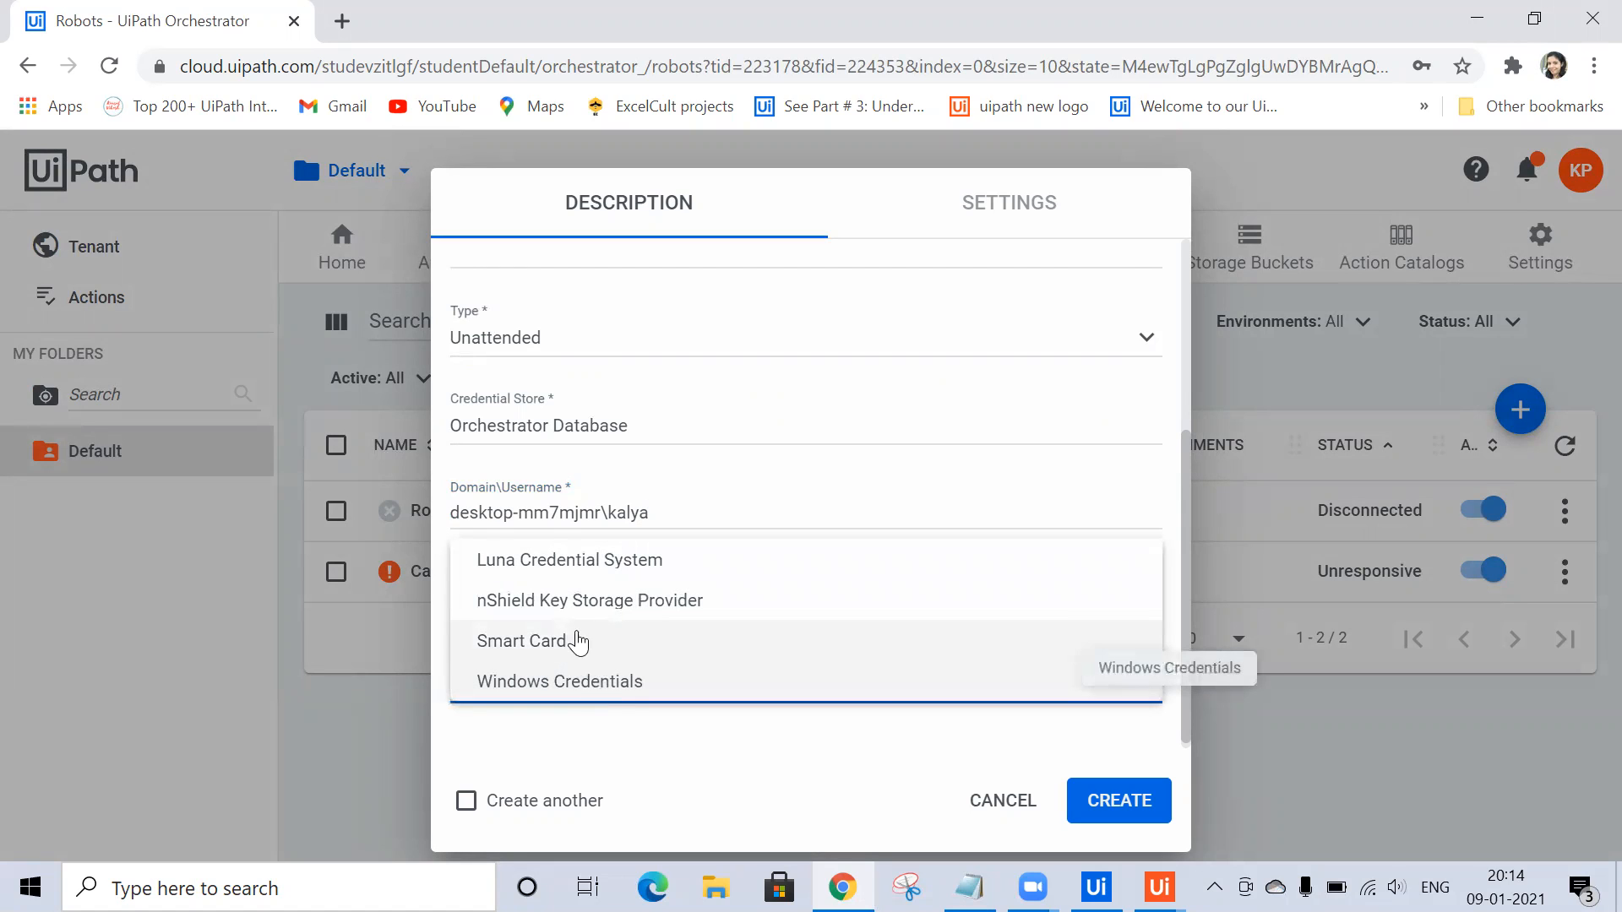
scroll(581, 647, up, 2)
scroll(581, 647, down, 2)
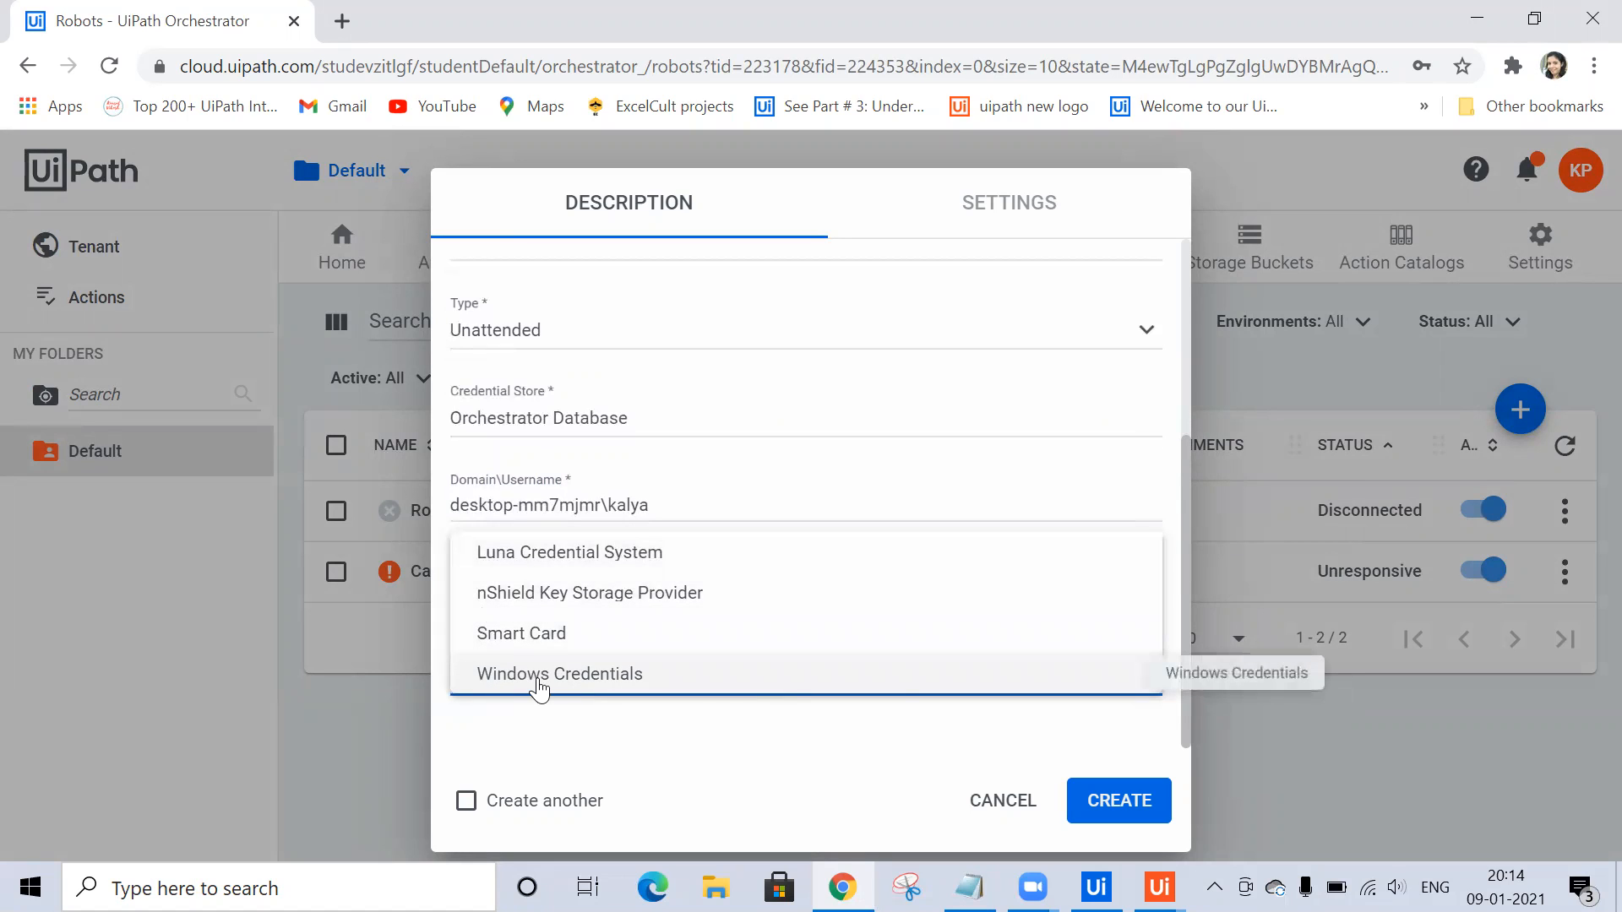
click(480, 680)
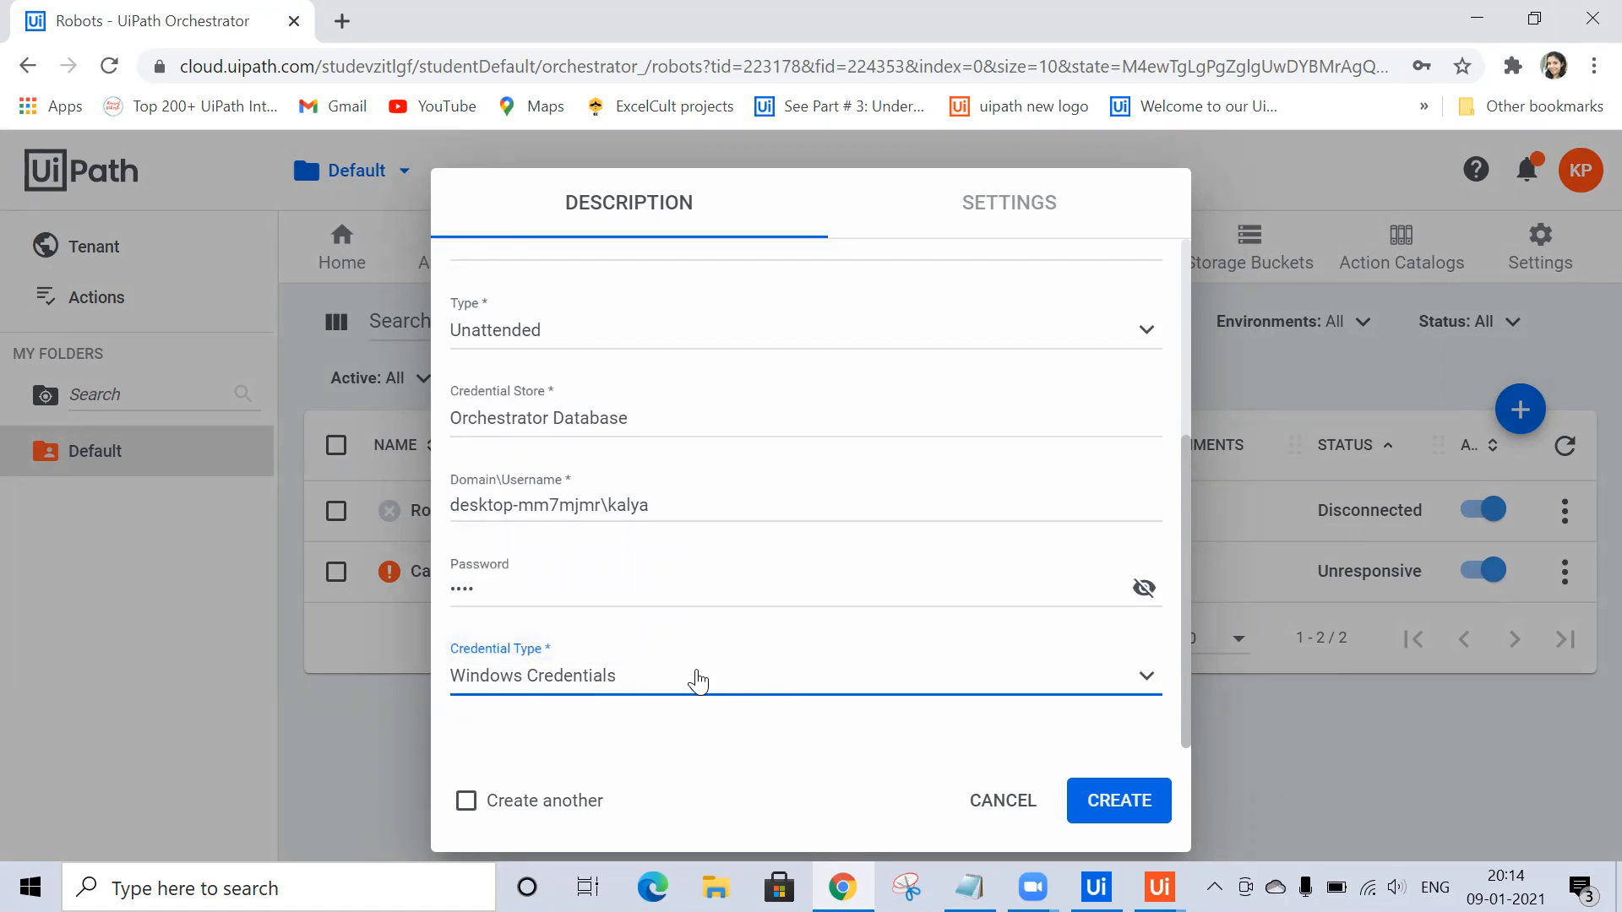
click(1133, 810)
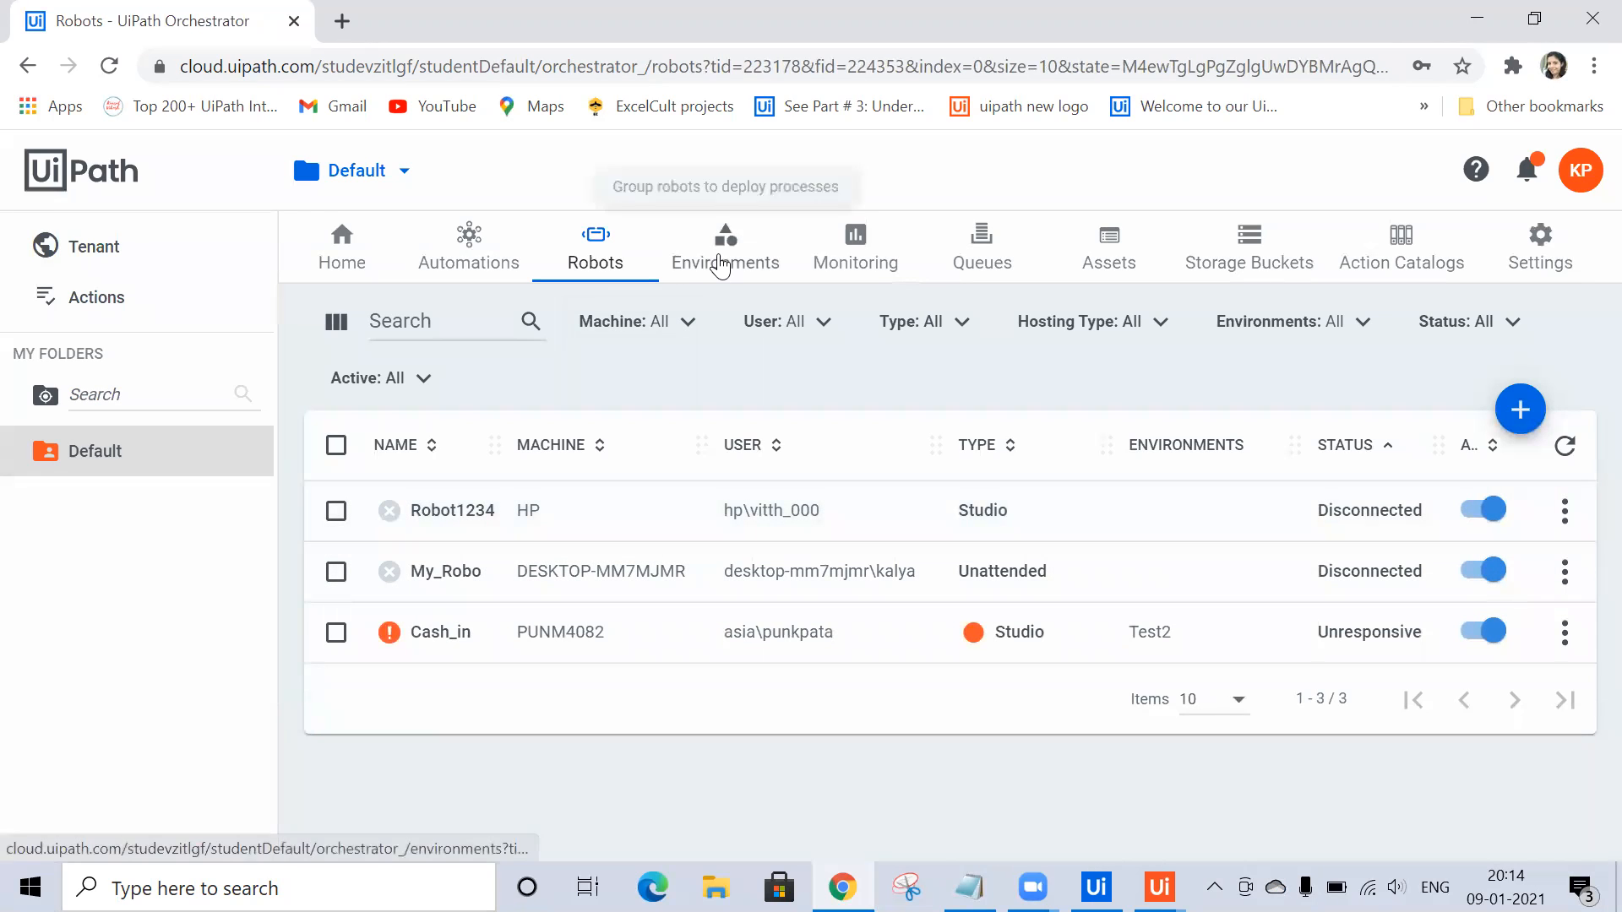
Open the Environments list, dismissing a new environment form that was started
click(720, 266)
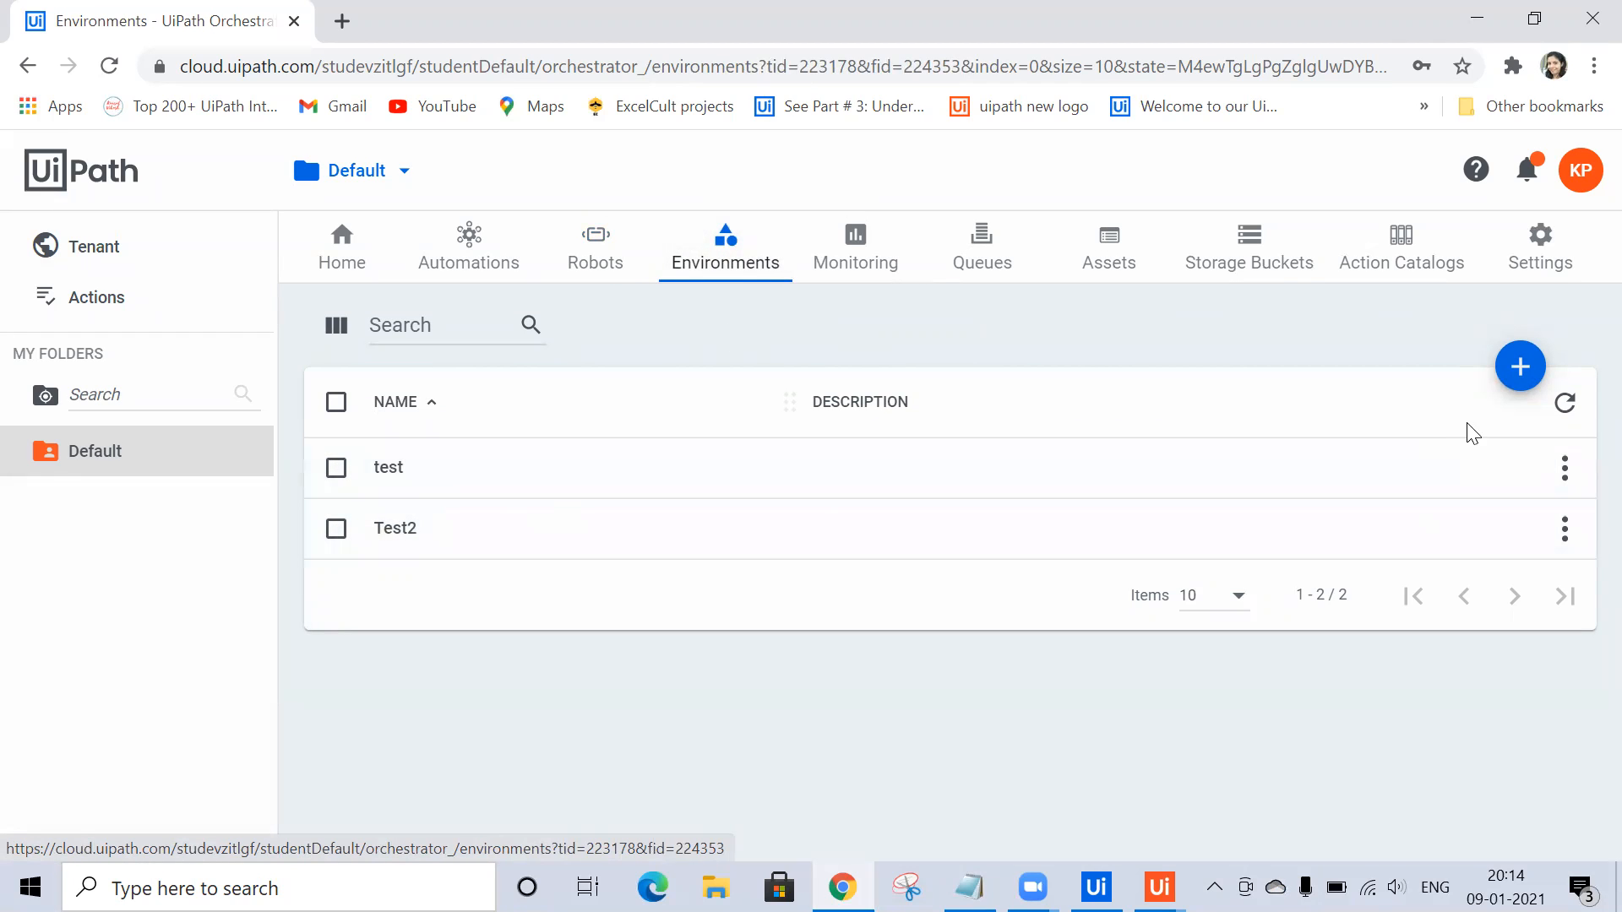
click(1520, 366)
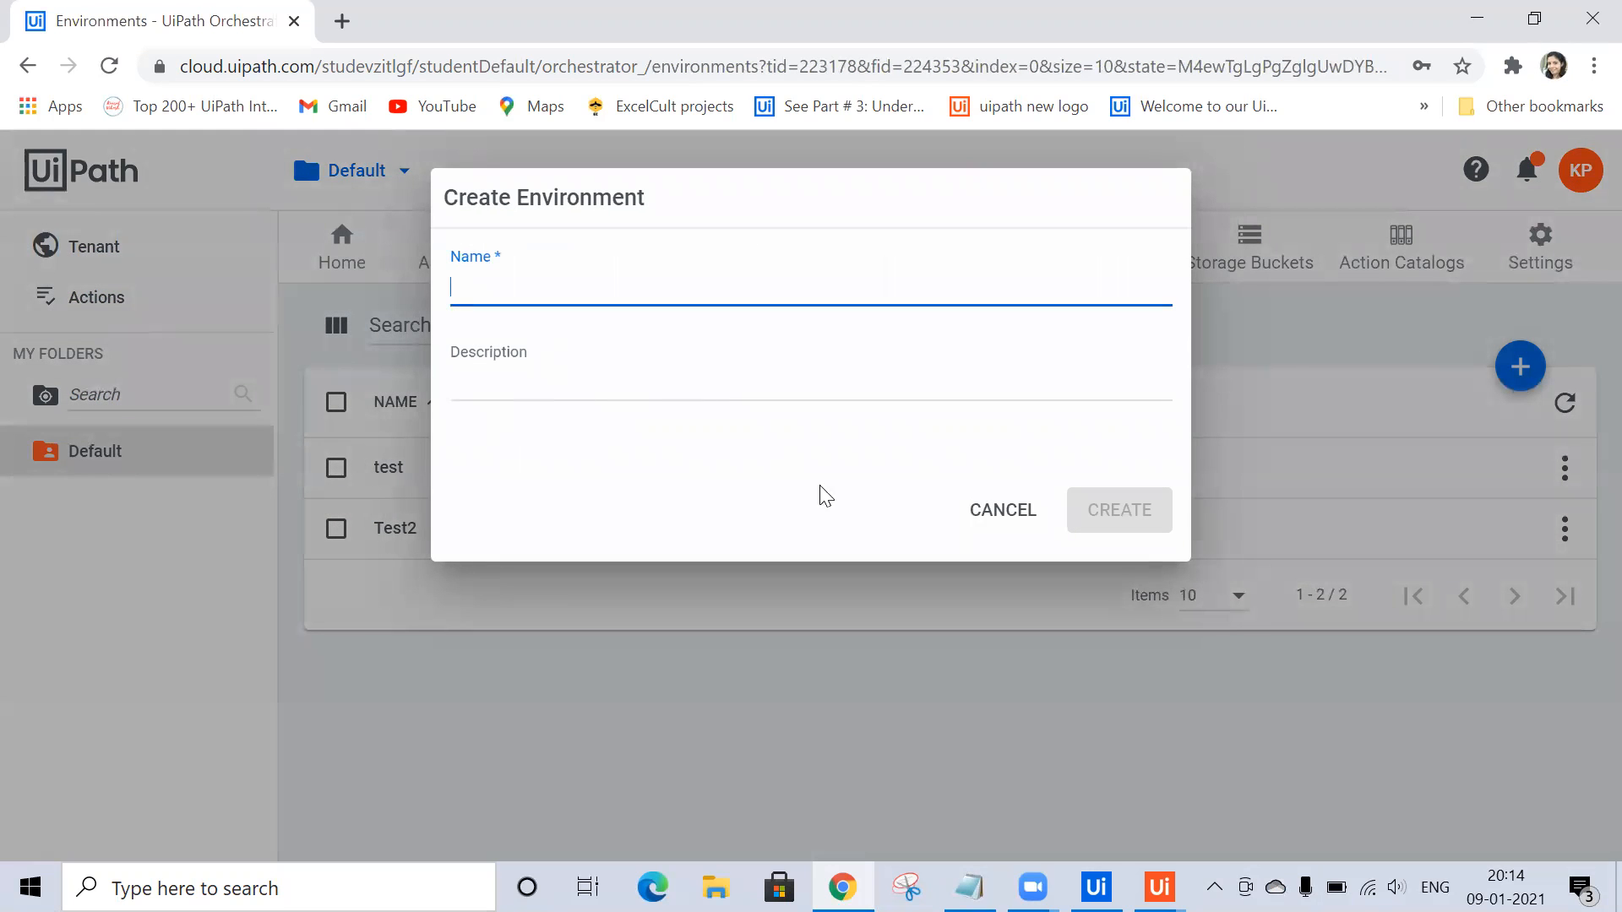
click(1016, 510)
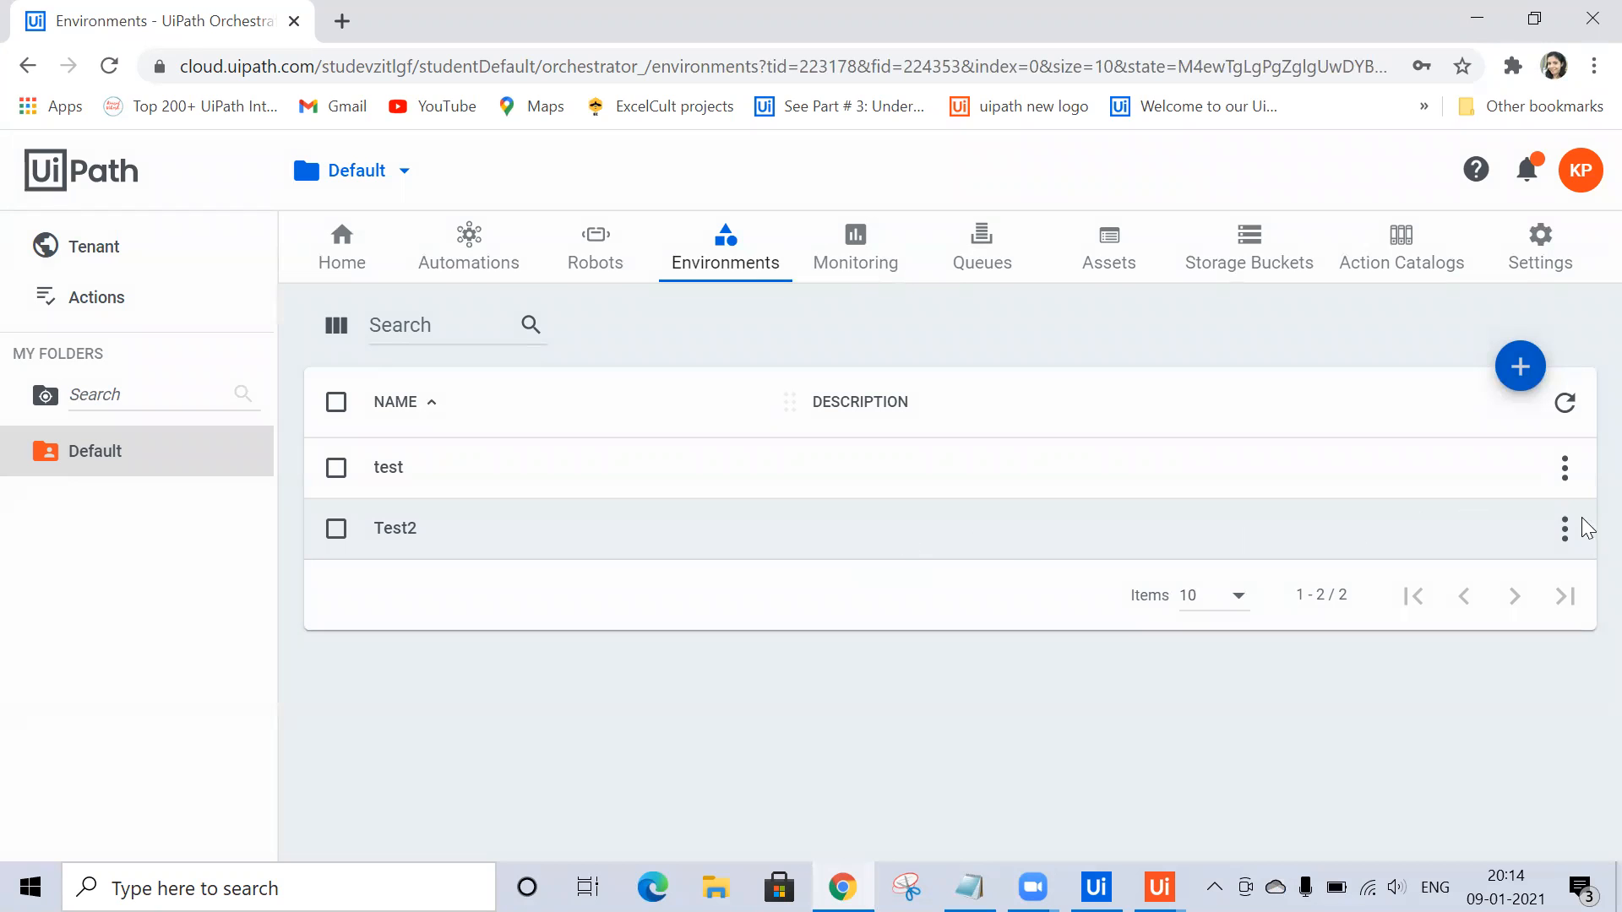
Open Test2's Manage dialog to view its robot membership
click(1564, 532)
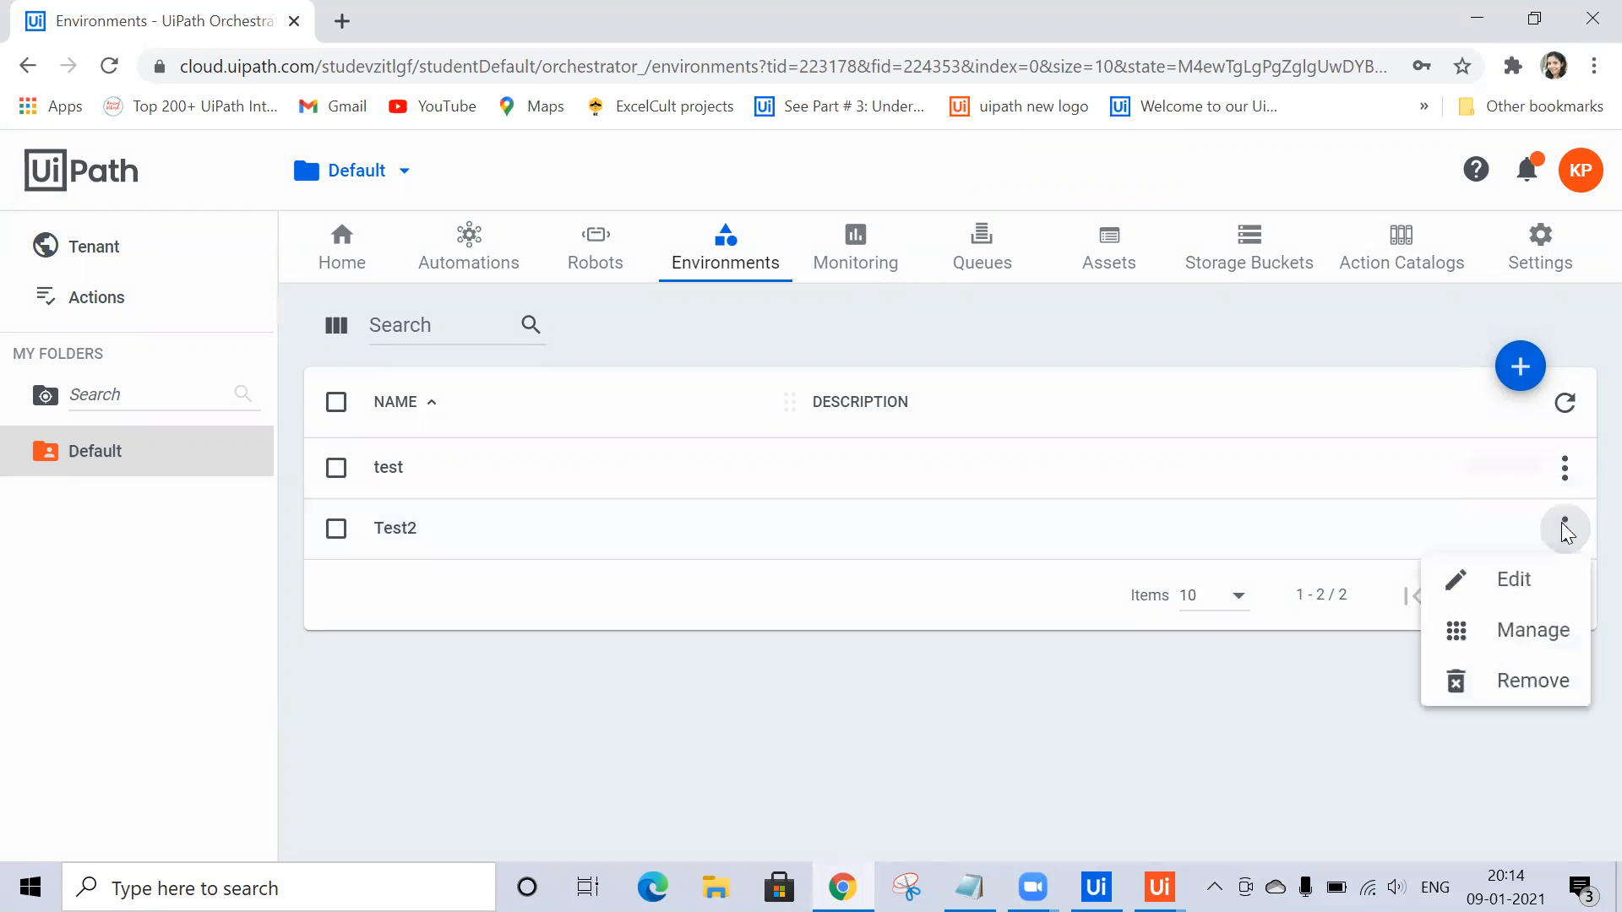
click(1529, 579)
click(1123, 527)
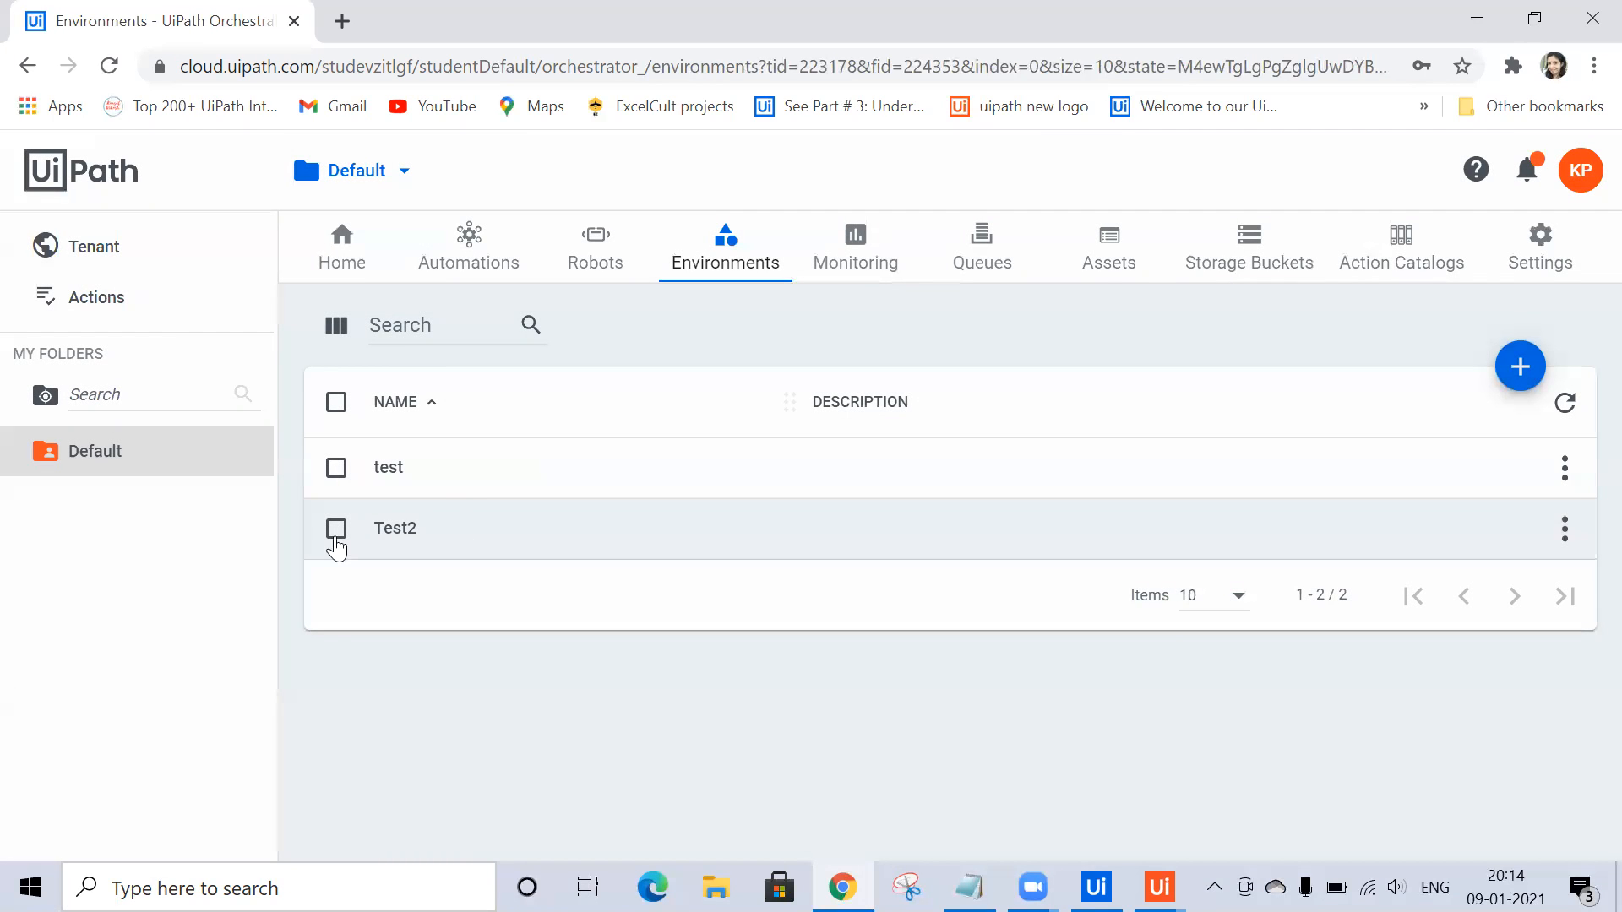
click(336, 529)
click(1562, 532)
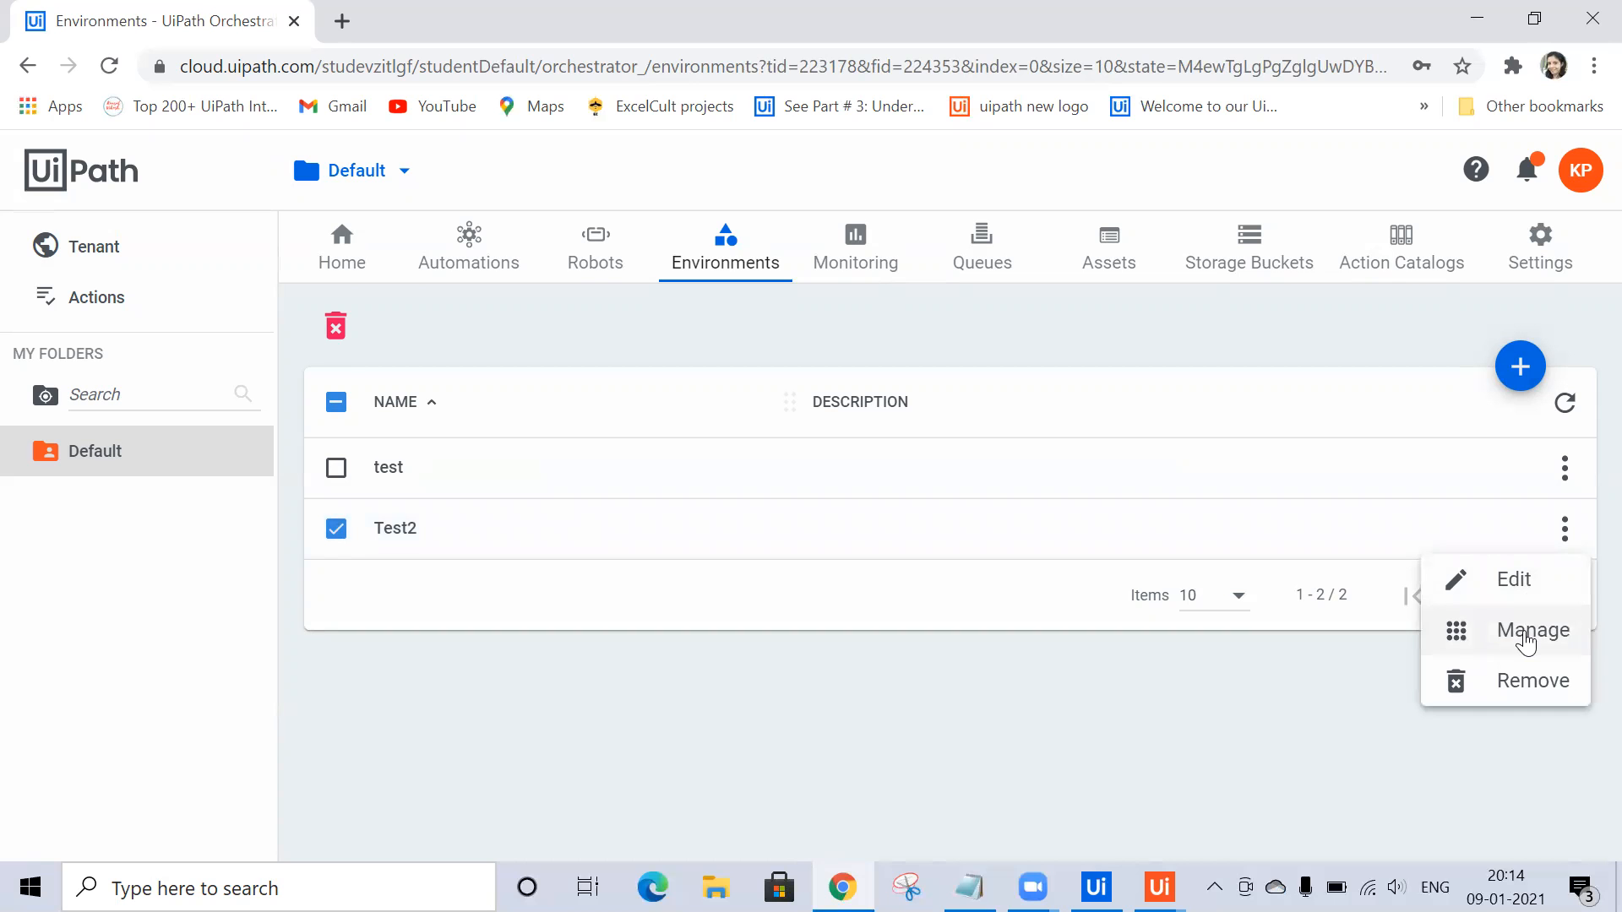
click(1525, 635)
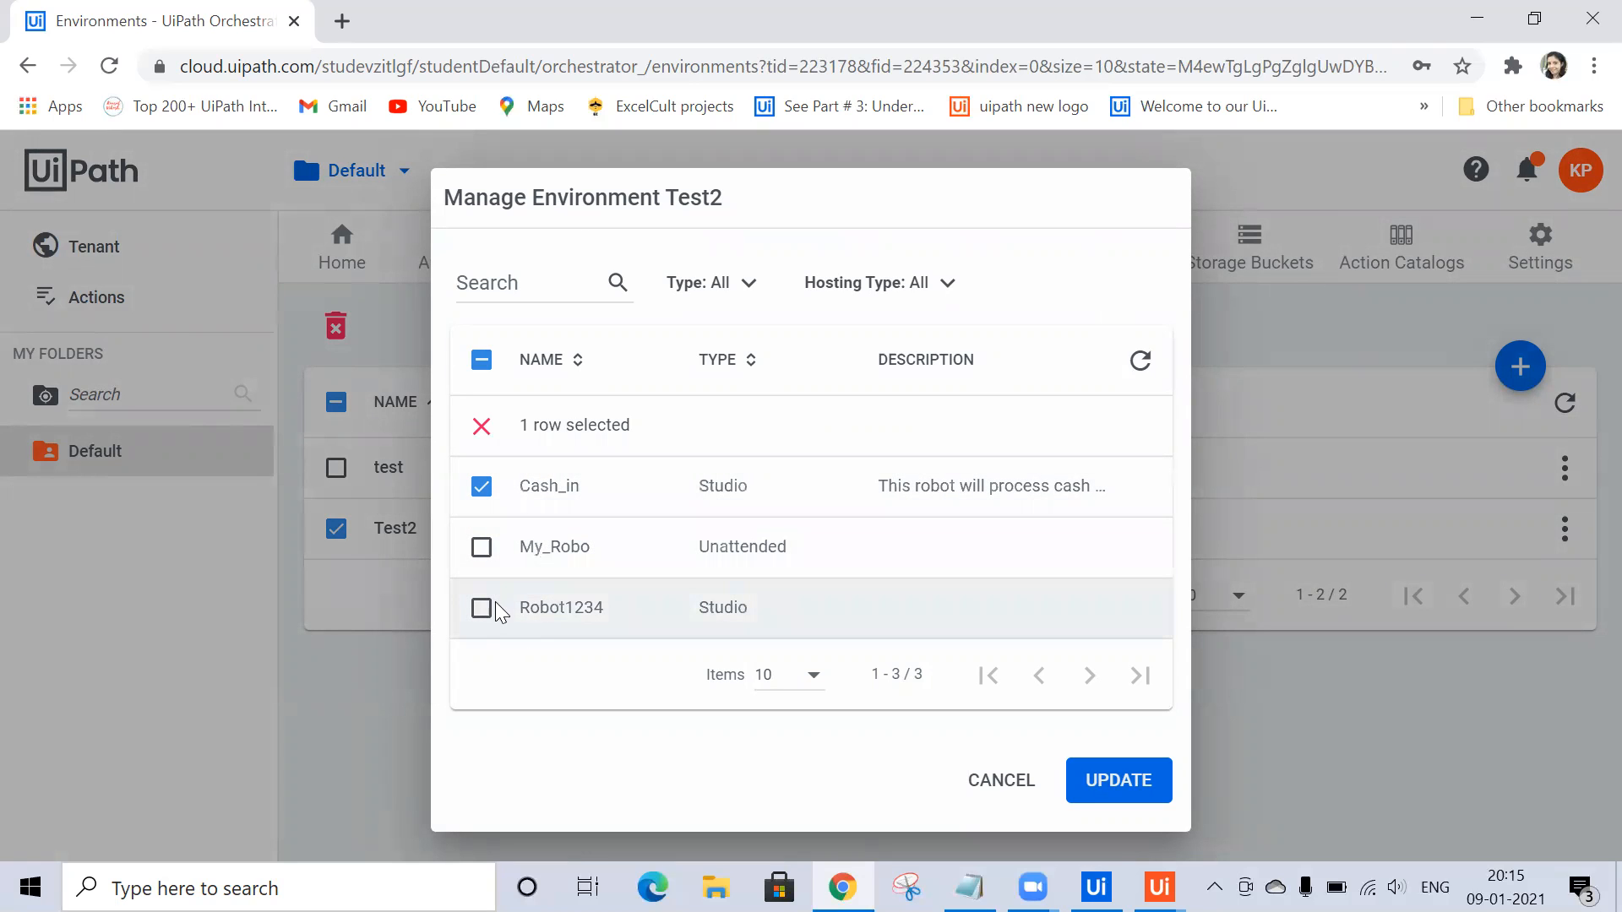
Replace Cash_in with My_Robo in Test2's robot membership and update it
click(482, 488)
click(481, 556)
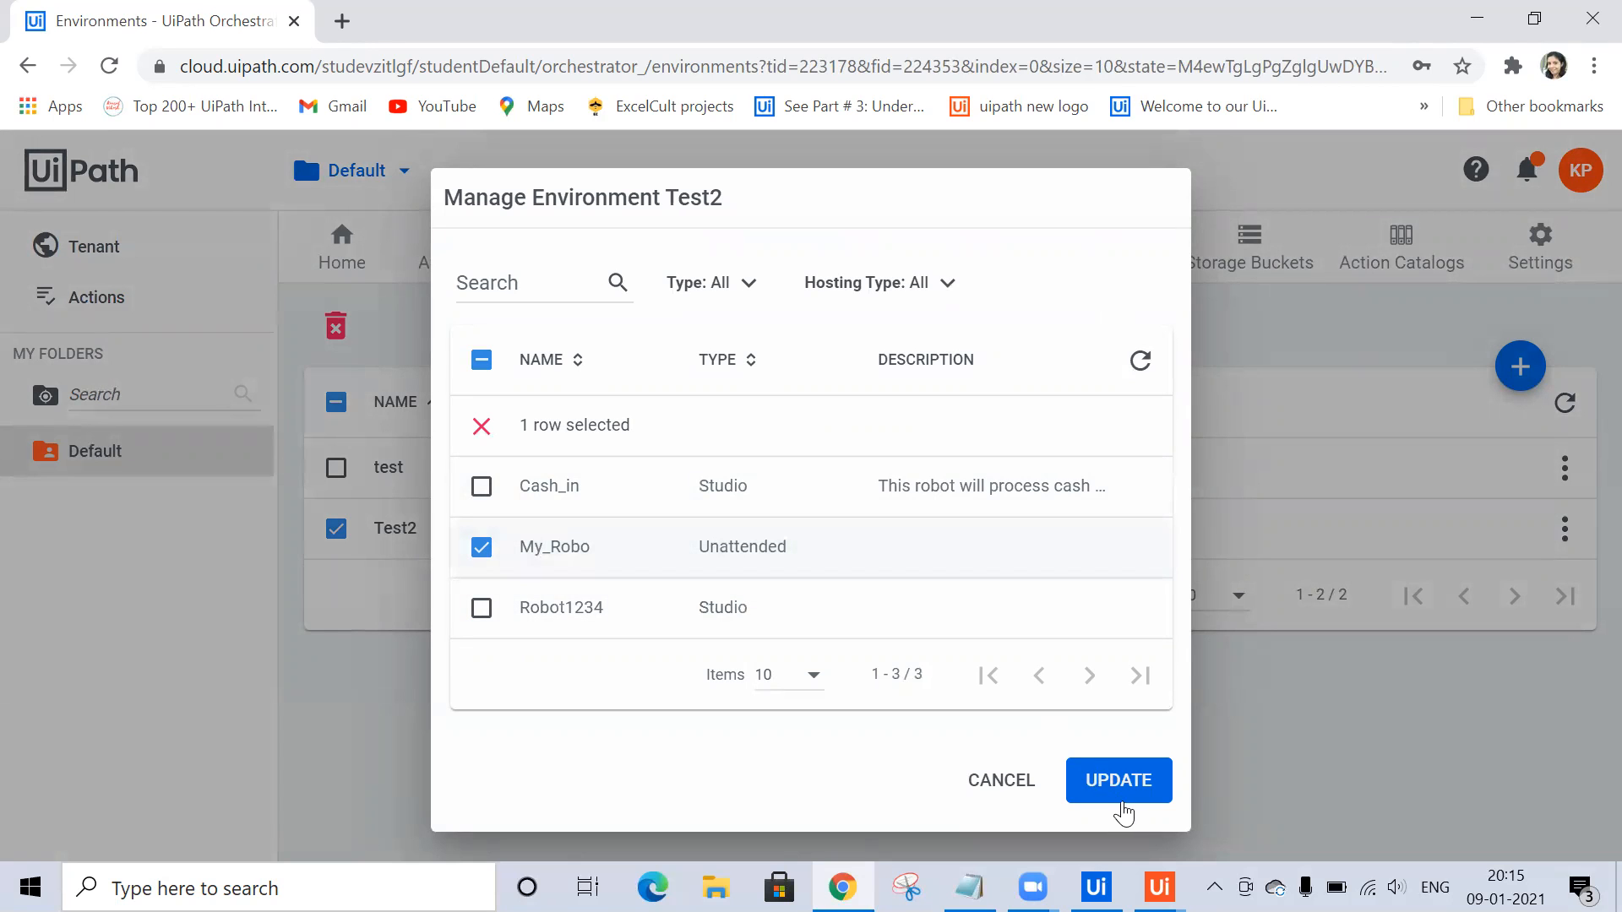
click(1119, 785)
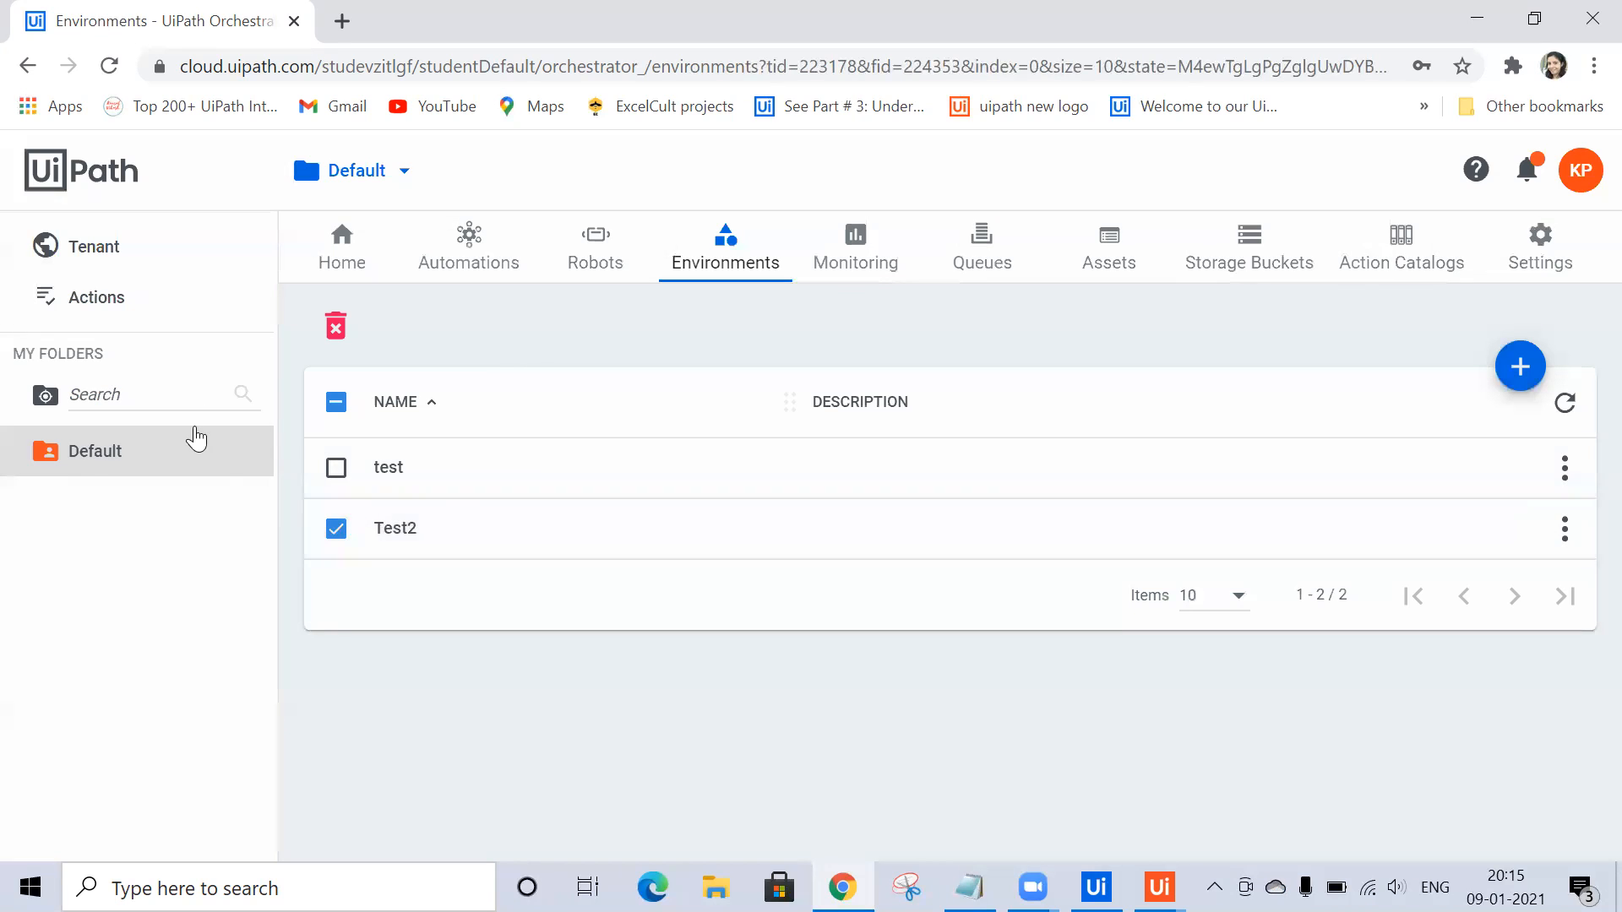
Confirm My_Robo is in environment Test2, then switch to the tenant-level Robots page
click(590, 271)
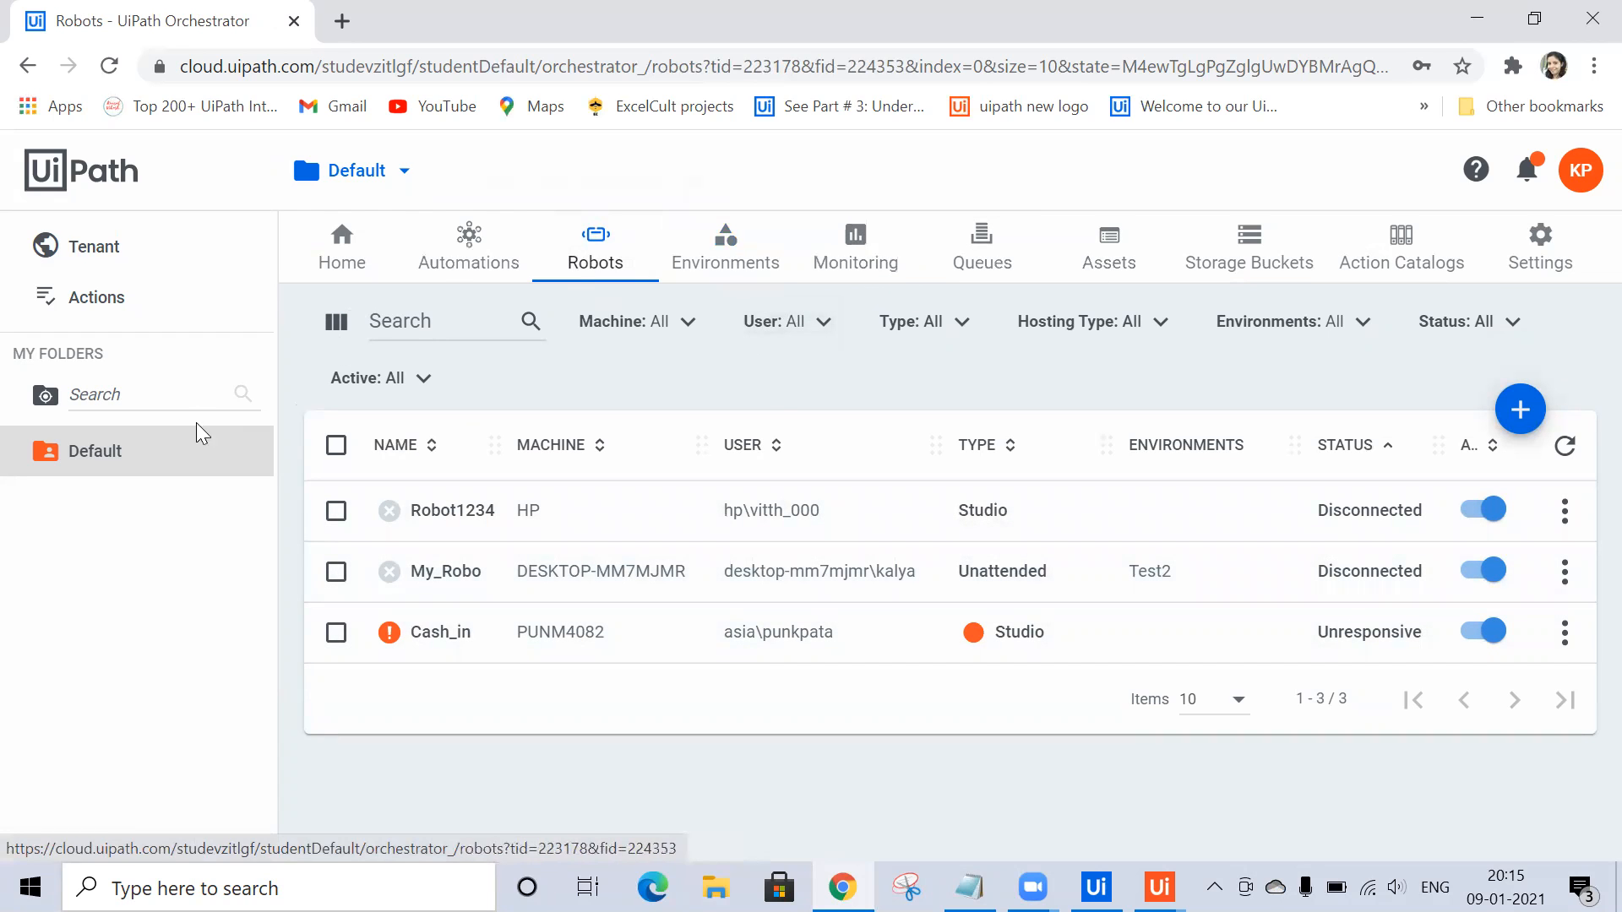
click(68, 246)
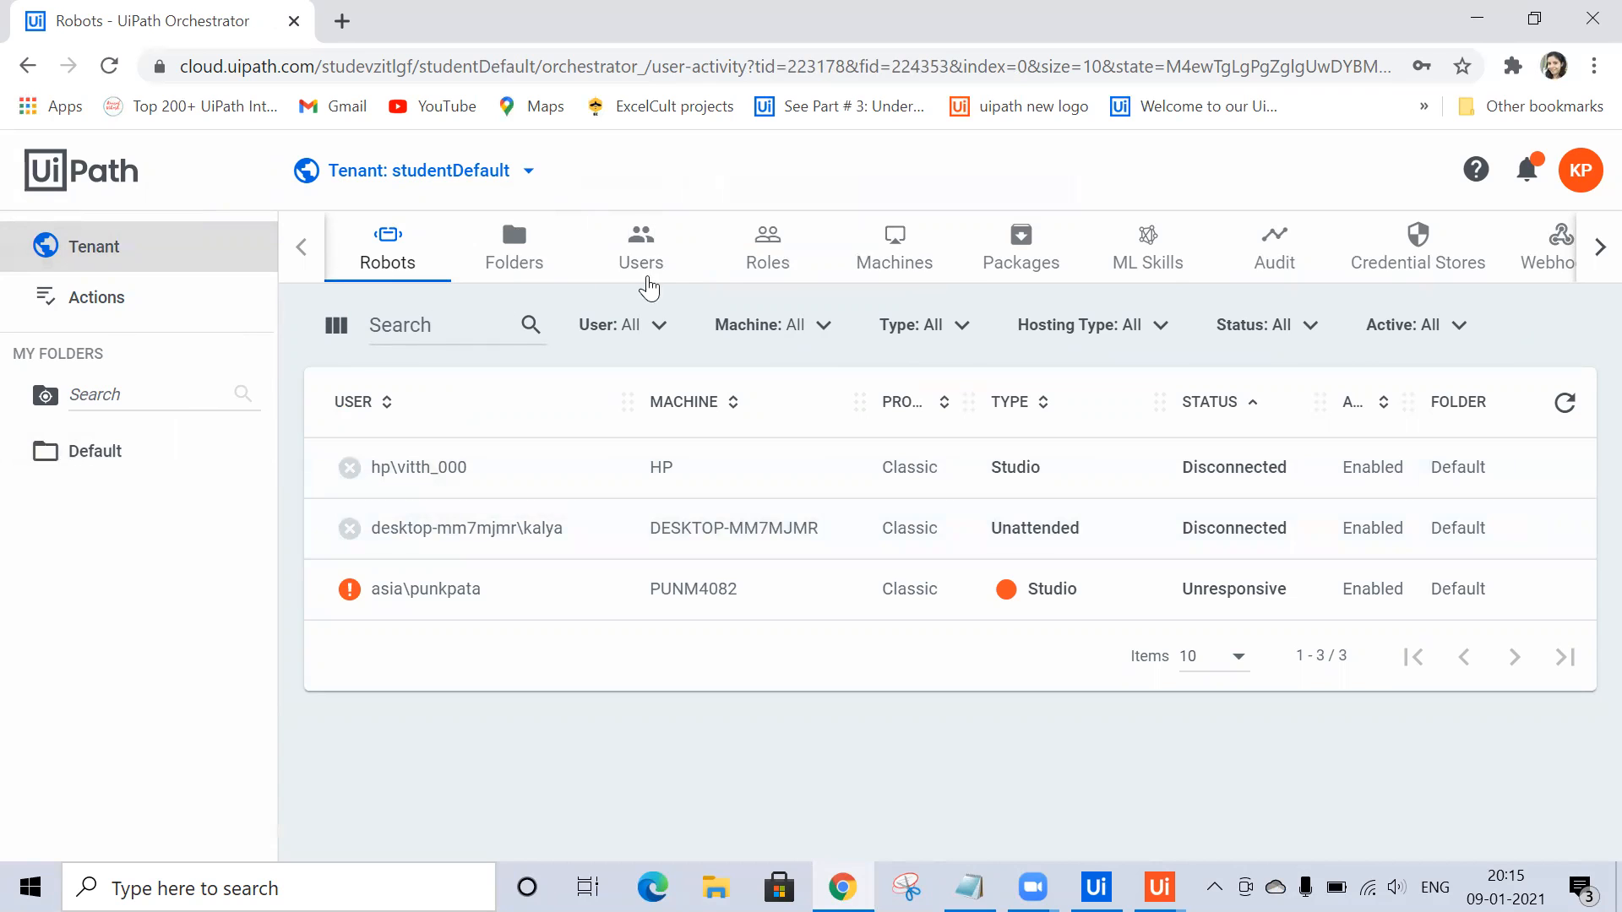
Return to the Default folder and open its Environments list
click(135, 448)
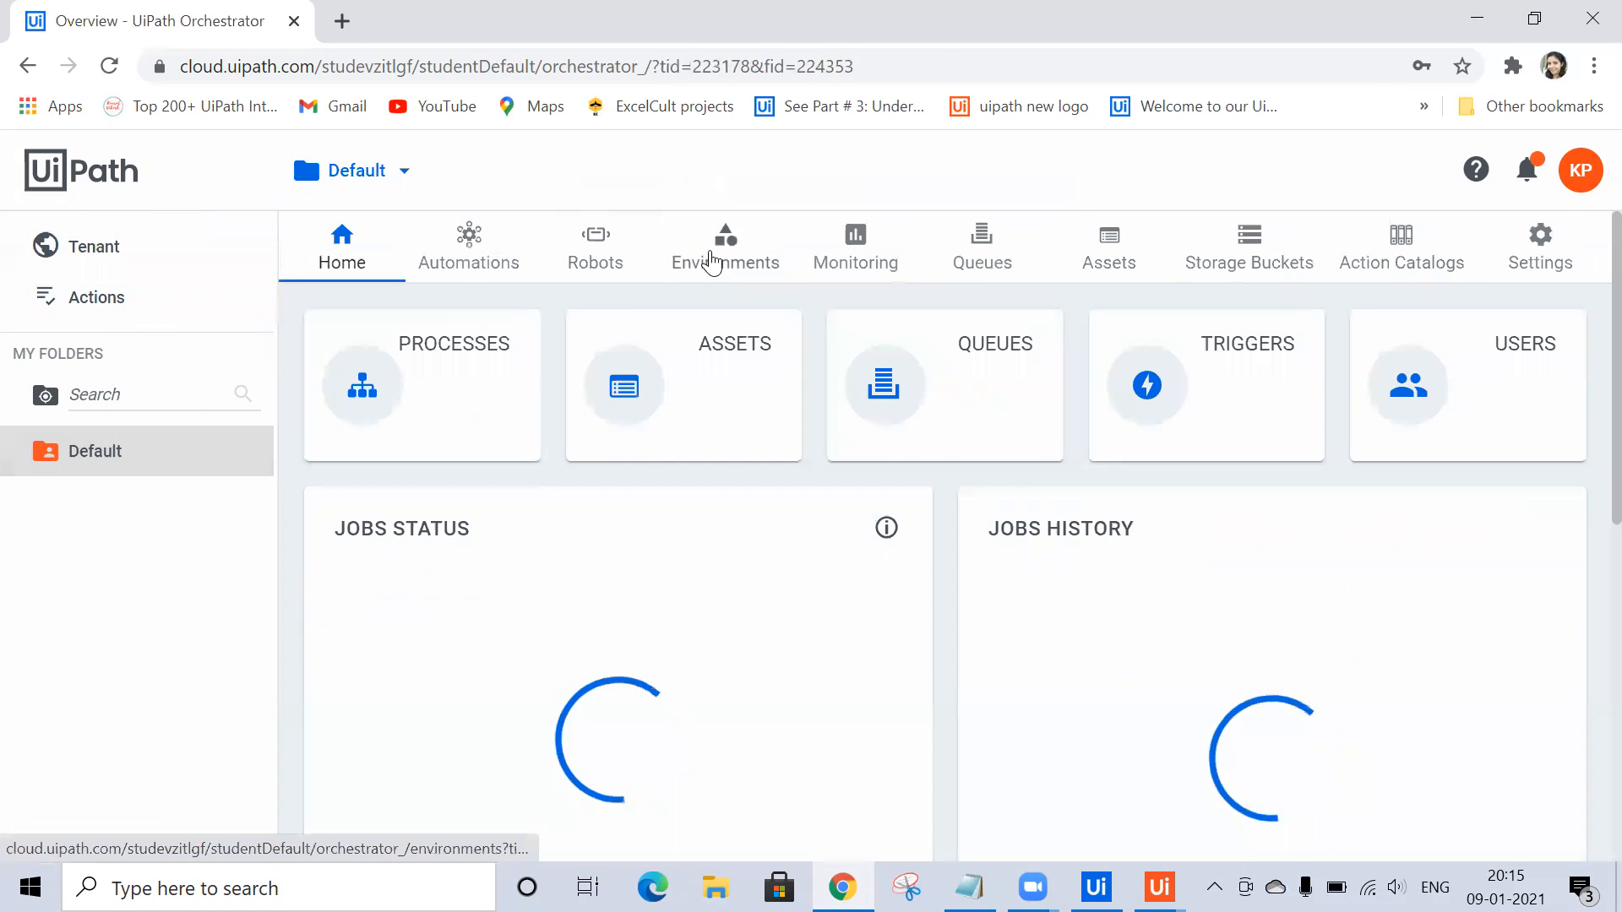
click(597, 263)
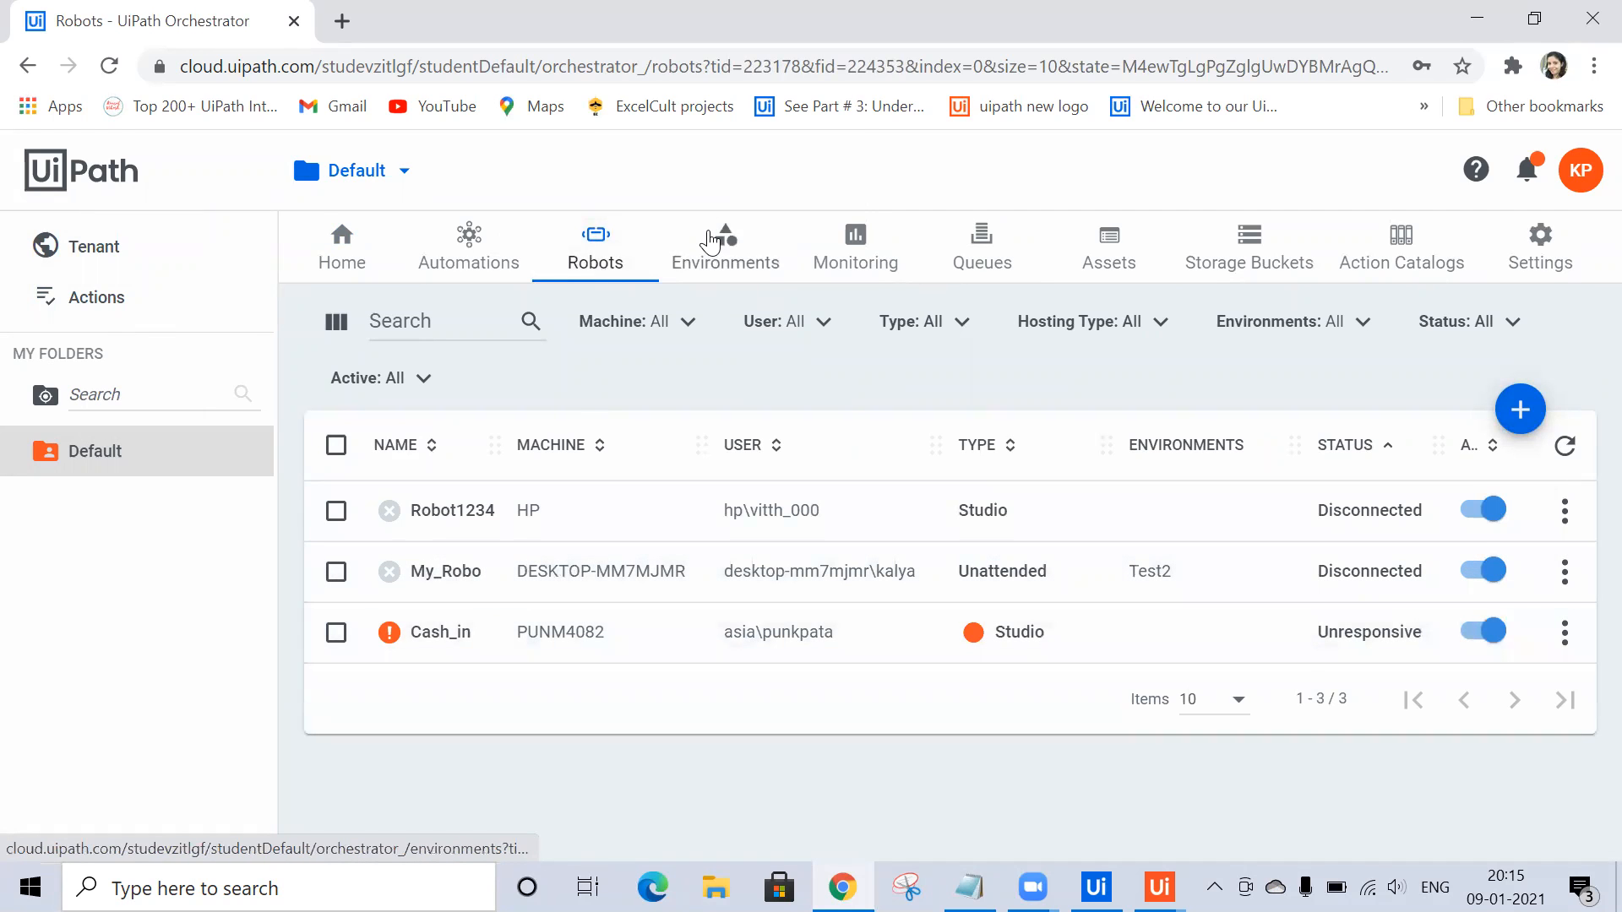
click(714, 243)
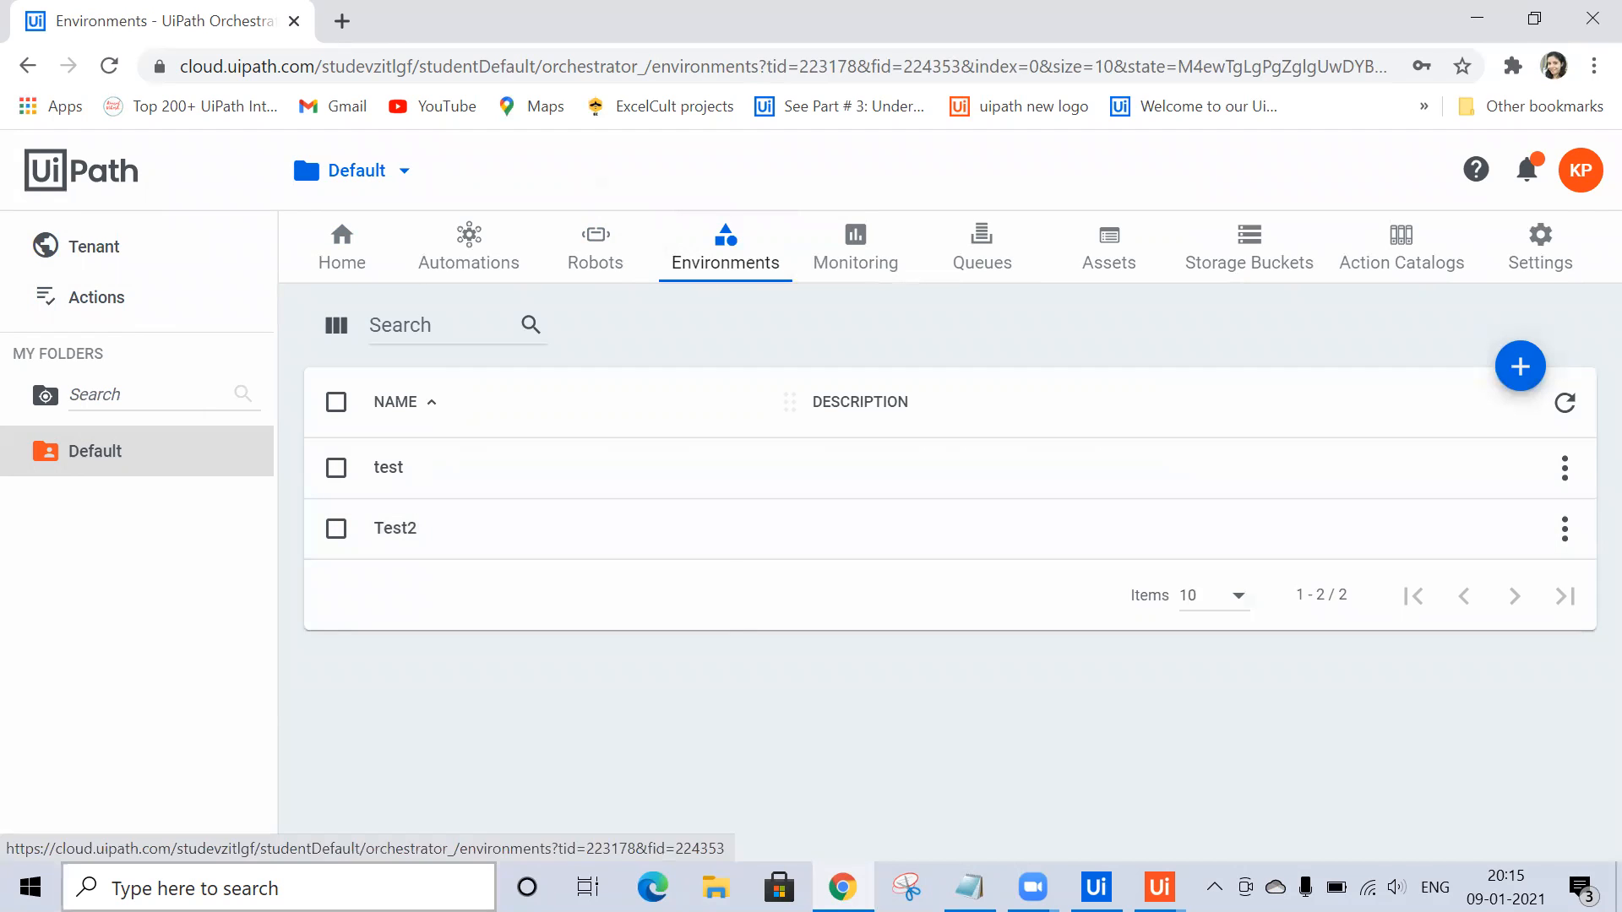
Open UiPath Assistant's Preferences from the taskbar, then close Preferences and the Assistant
mouse_move(1160, 887)
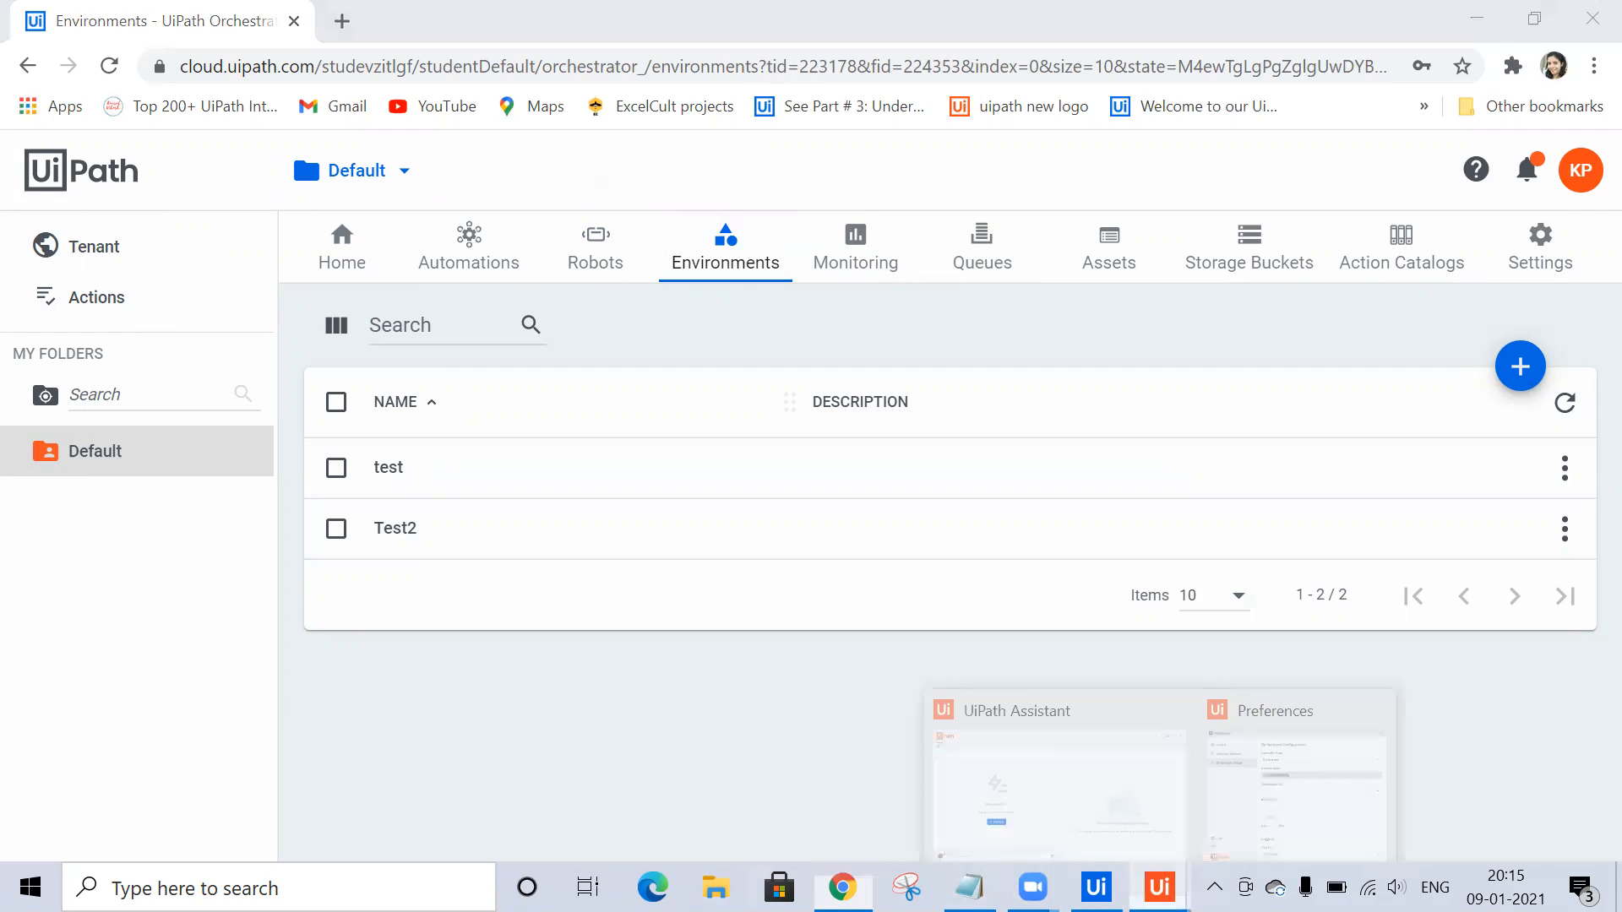
click(1249, 807)
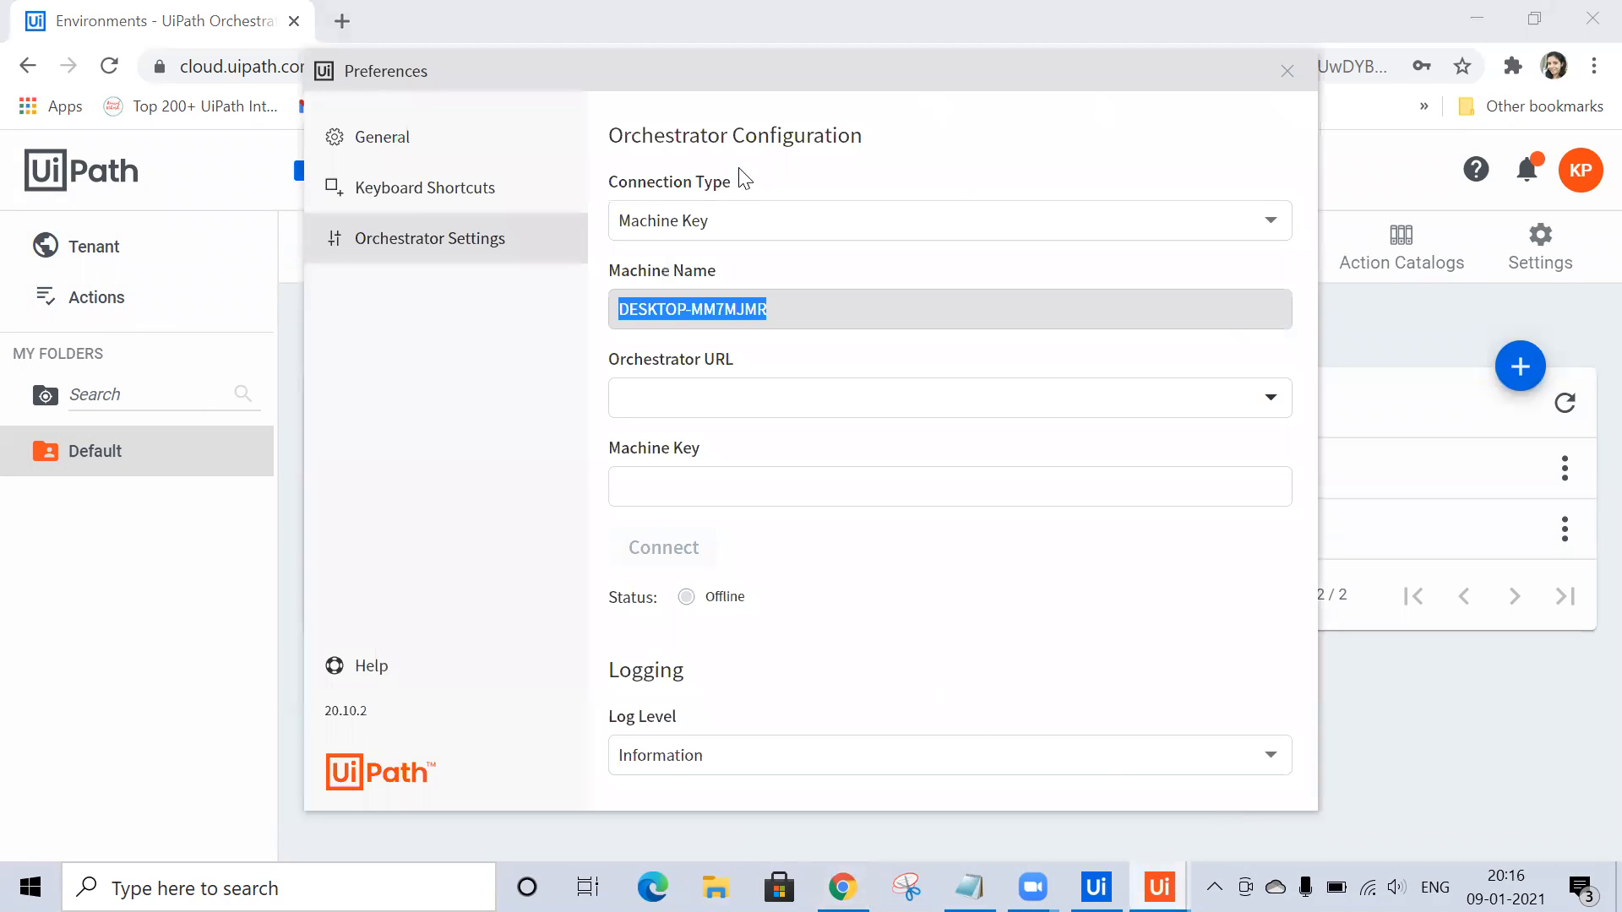
click(1292, 80)
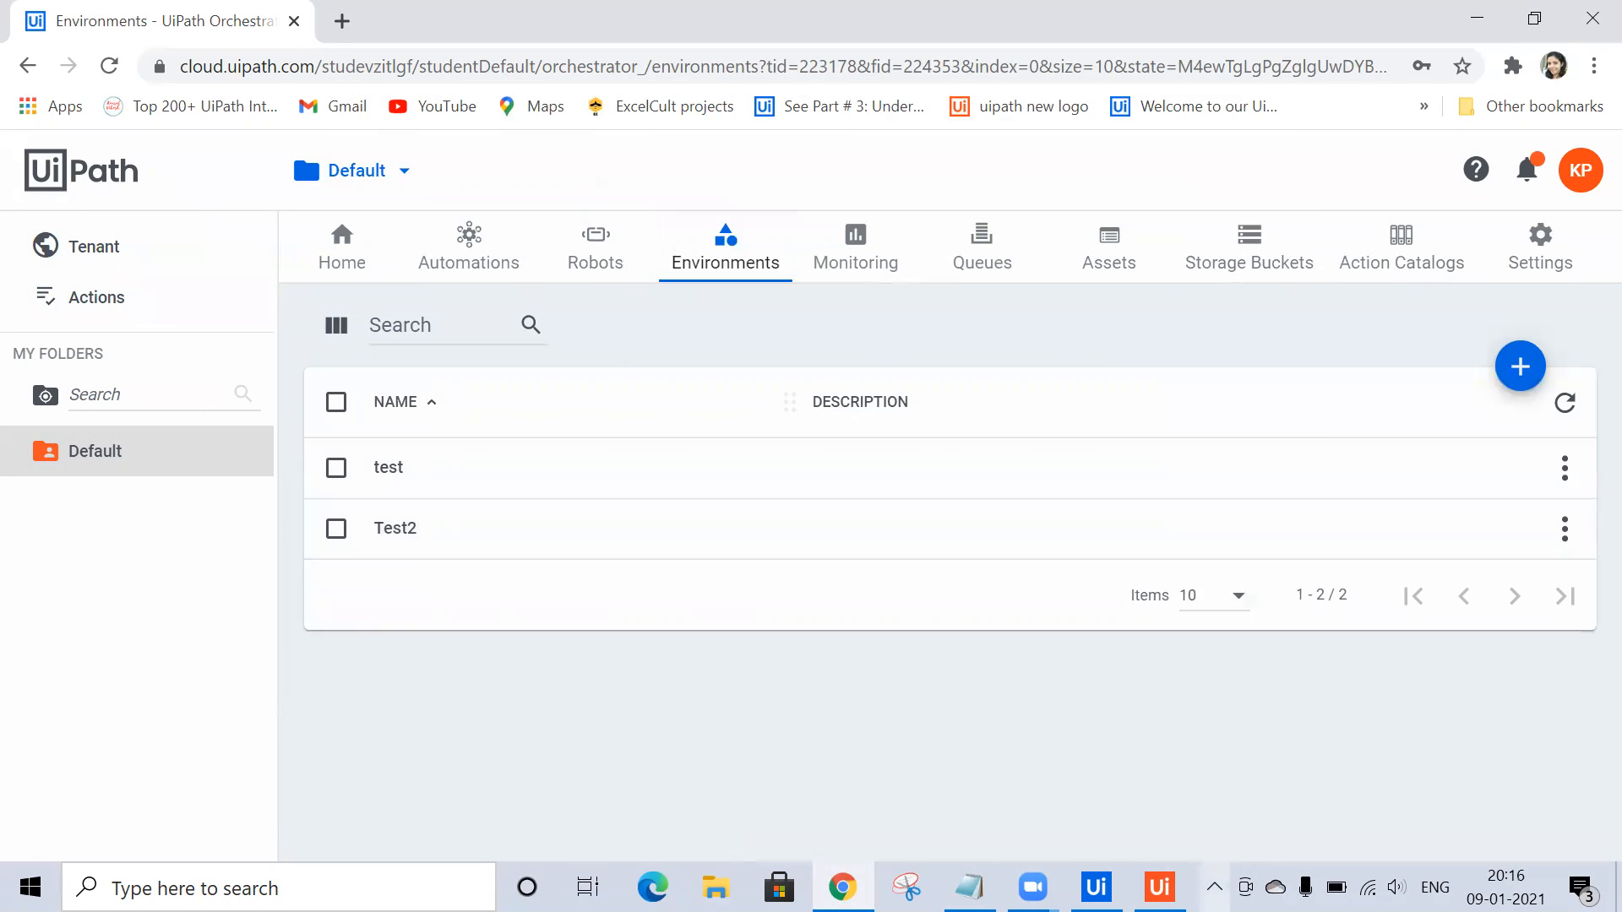
click(1585, 58)
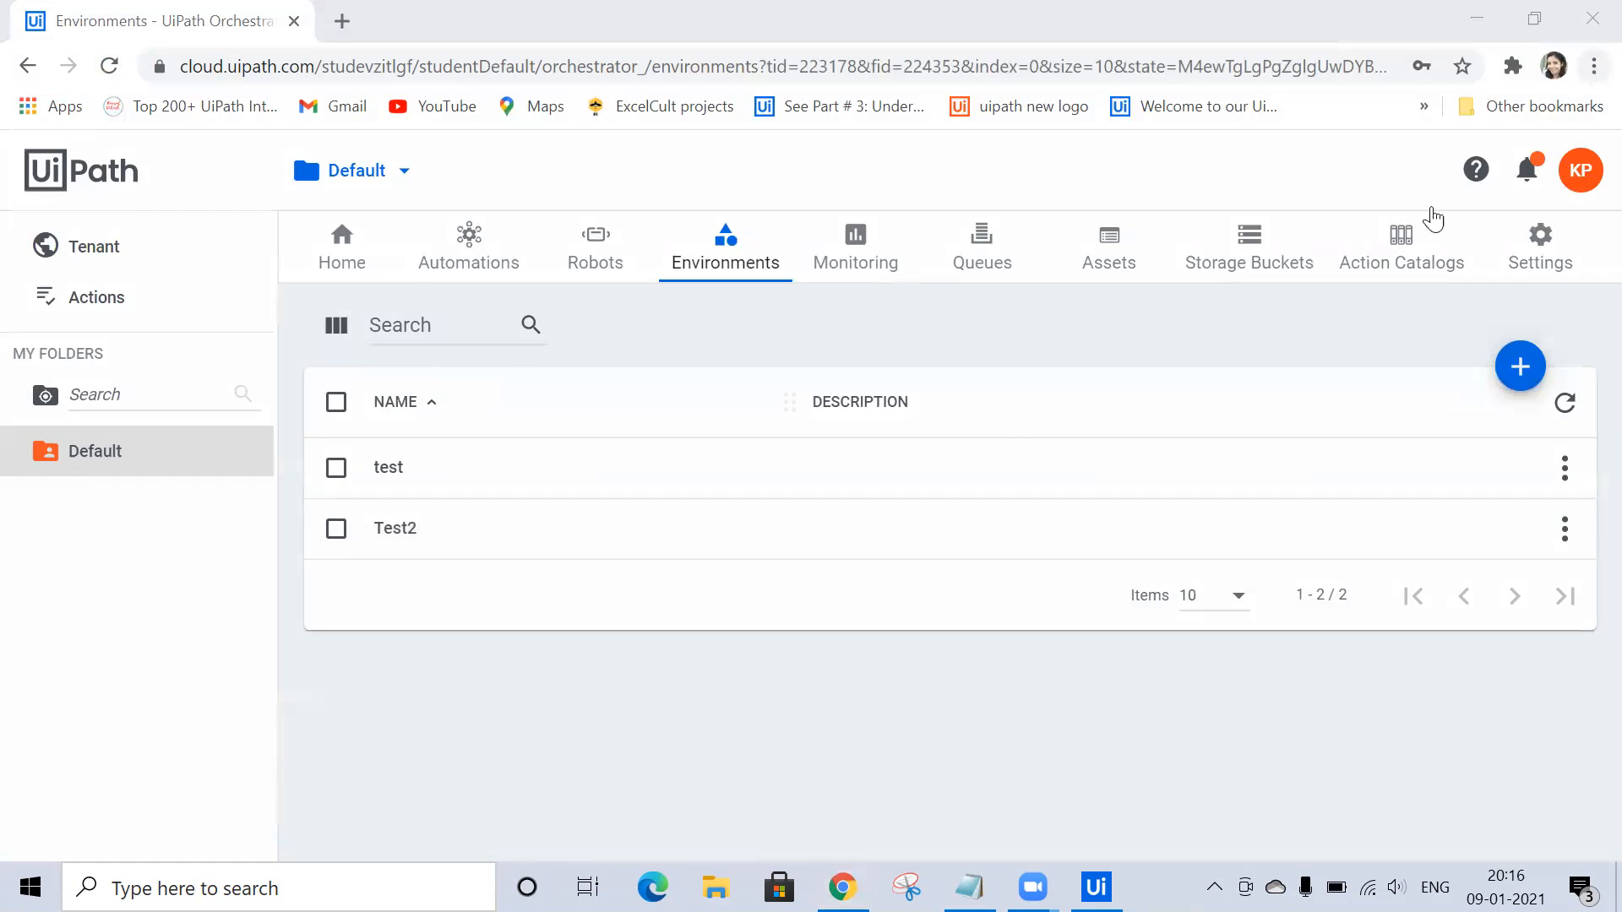
Relaunch UiPath Assistant by searching 'ui' in Windows search
click(211, 888)
text(ui)
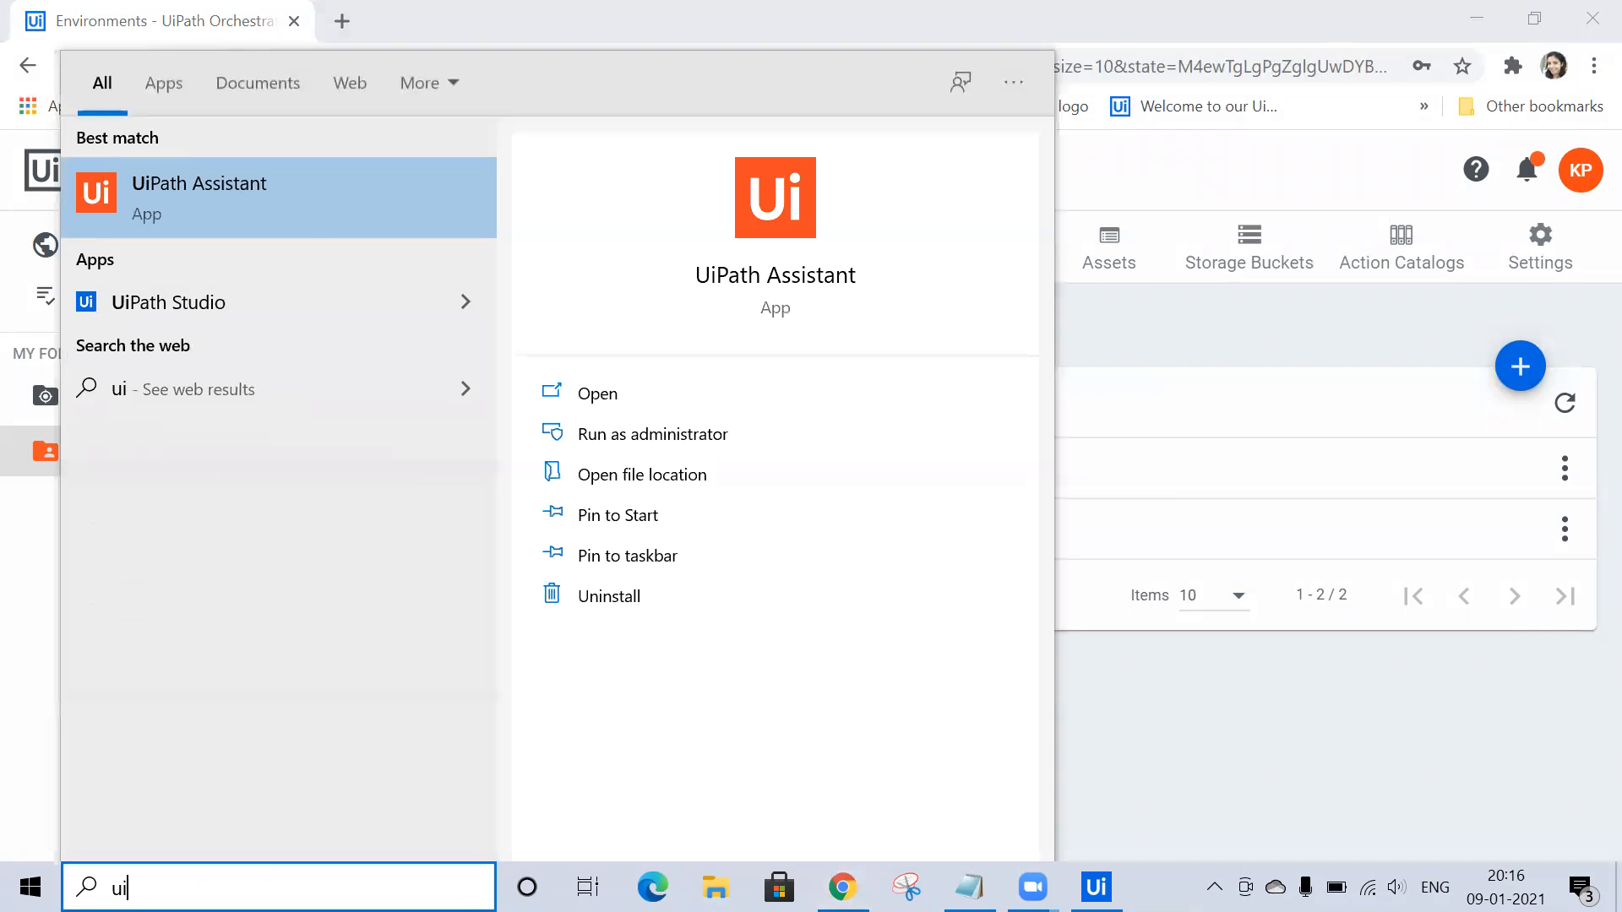
click(169, 197)
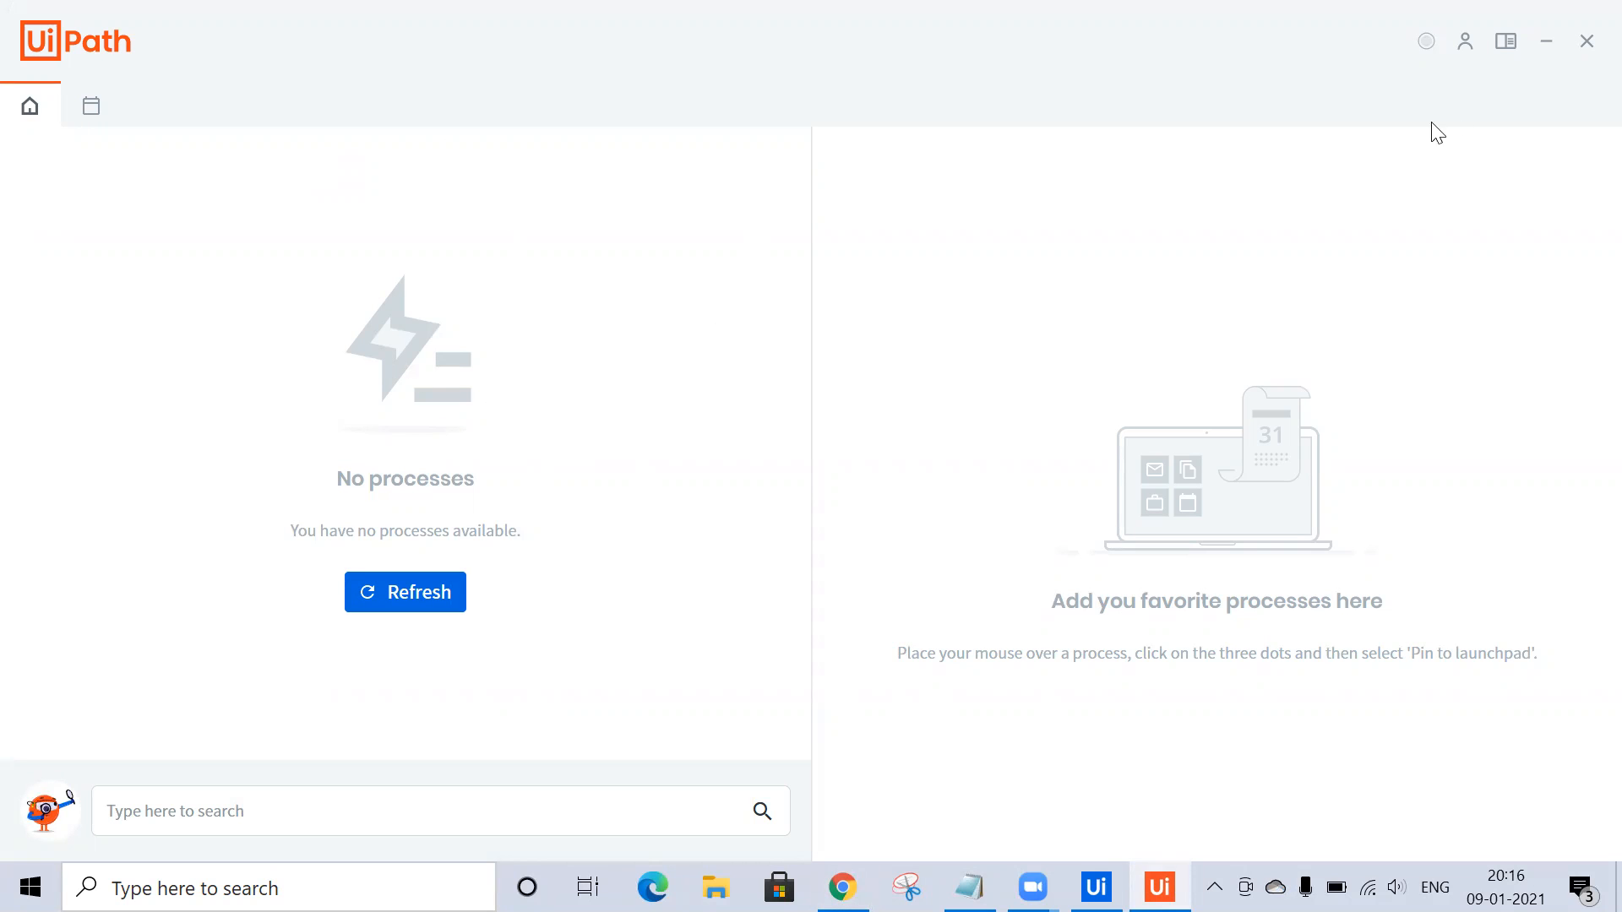
Set the Assistant's Orchestrator Settings connection type to Machine Key and focus the URL field
click(1469, 48)
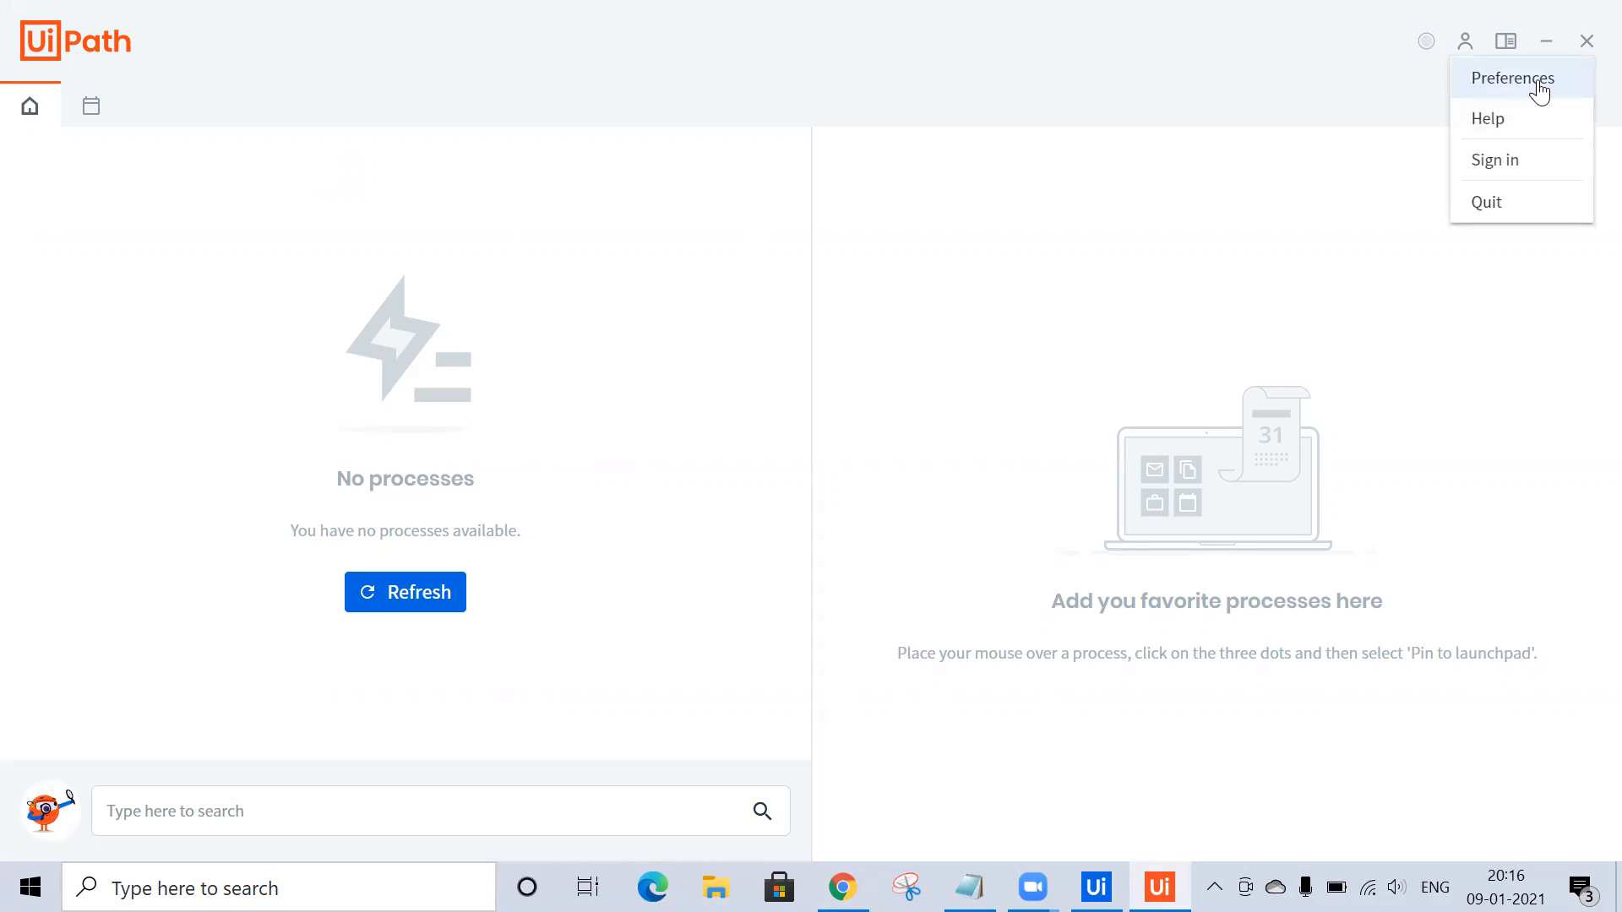
click(1538, 88)
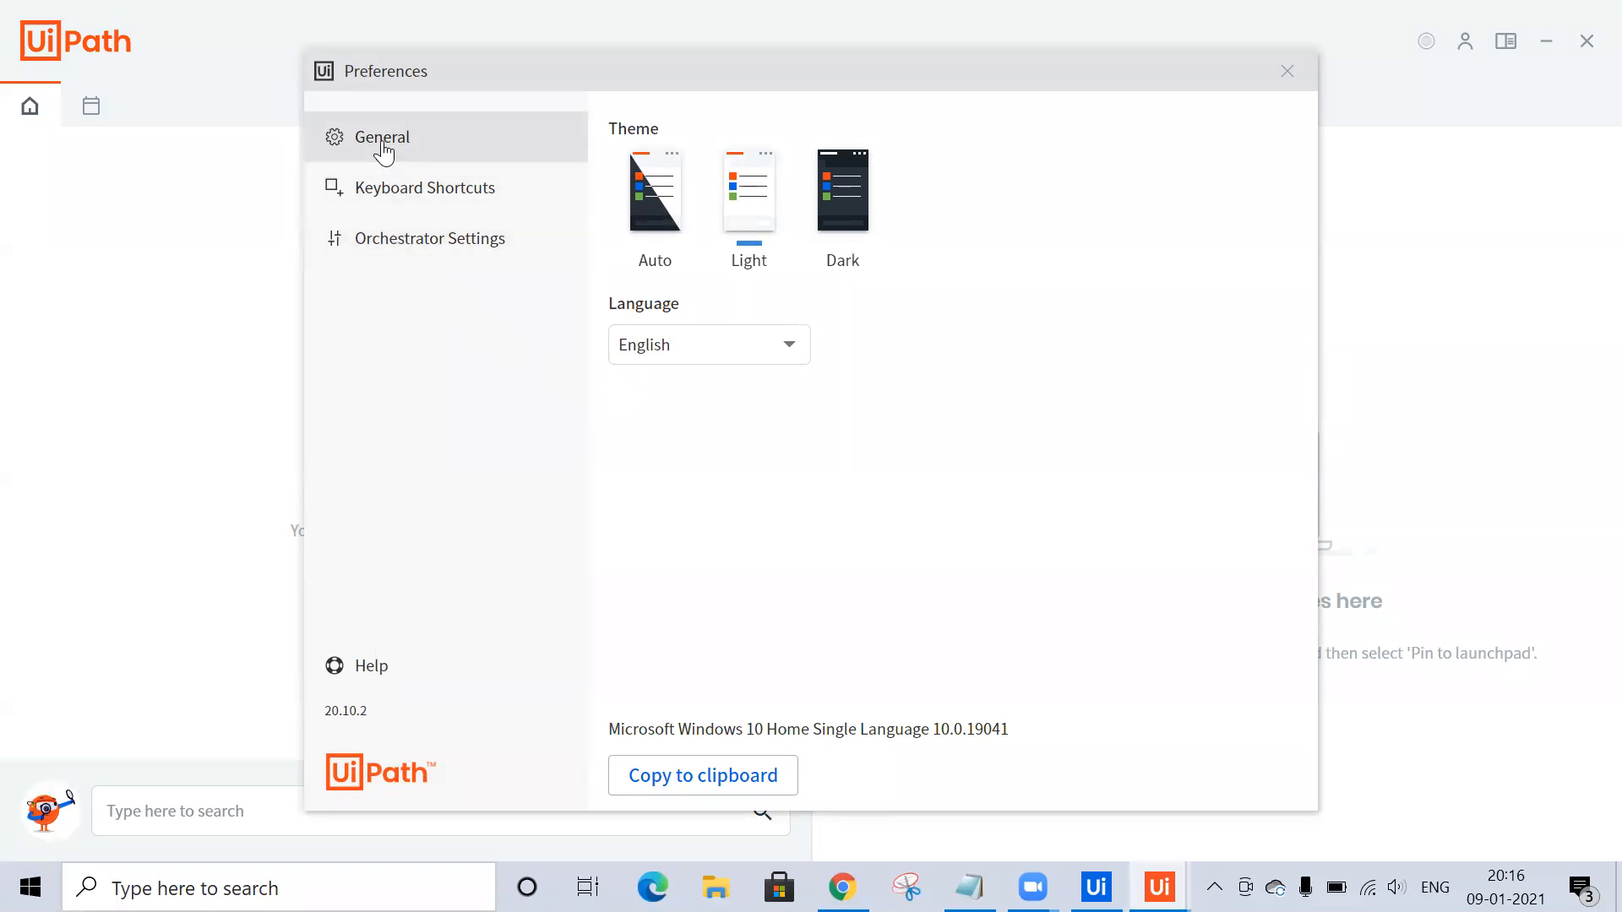
click(457, 241)
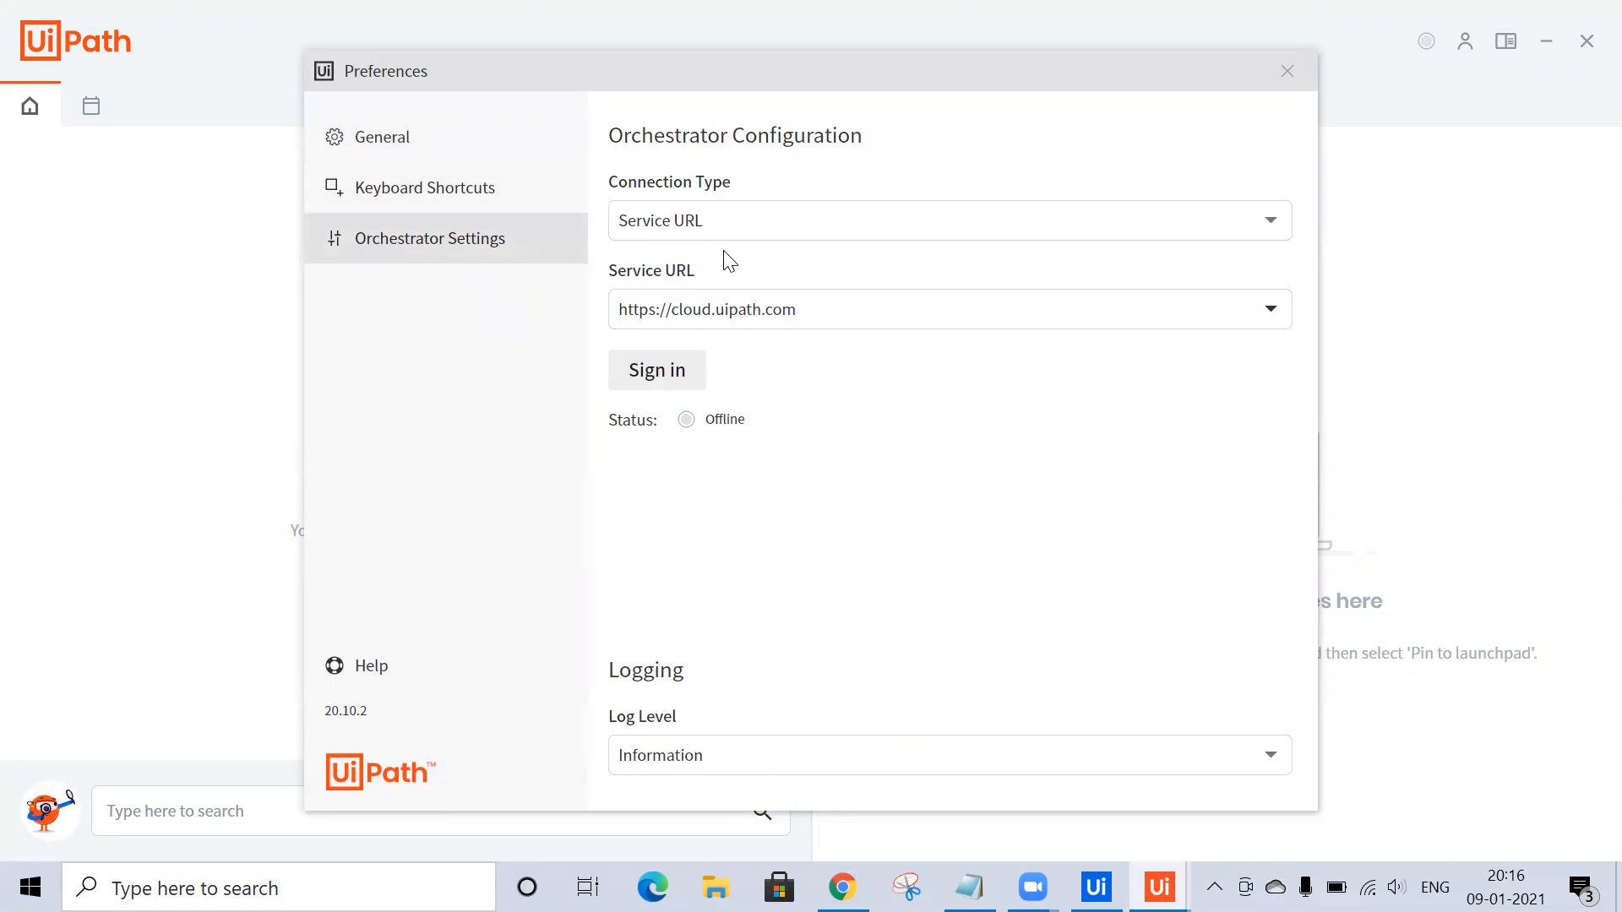
click(748, 221)
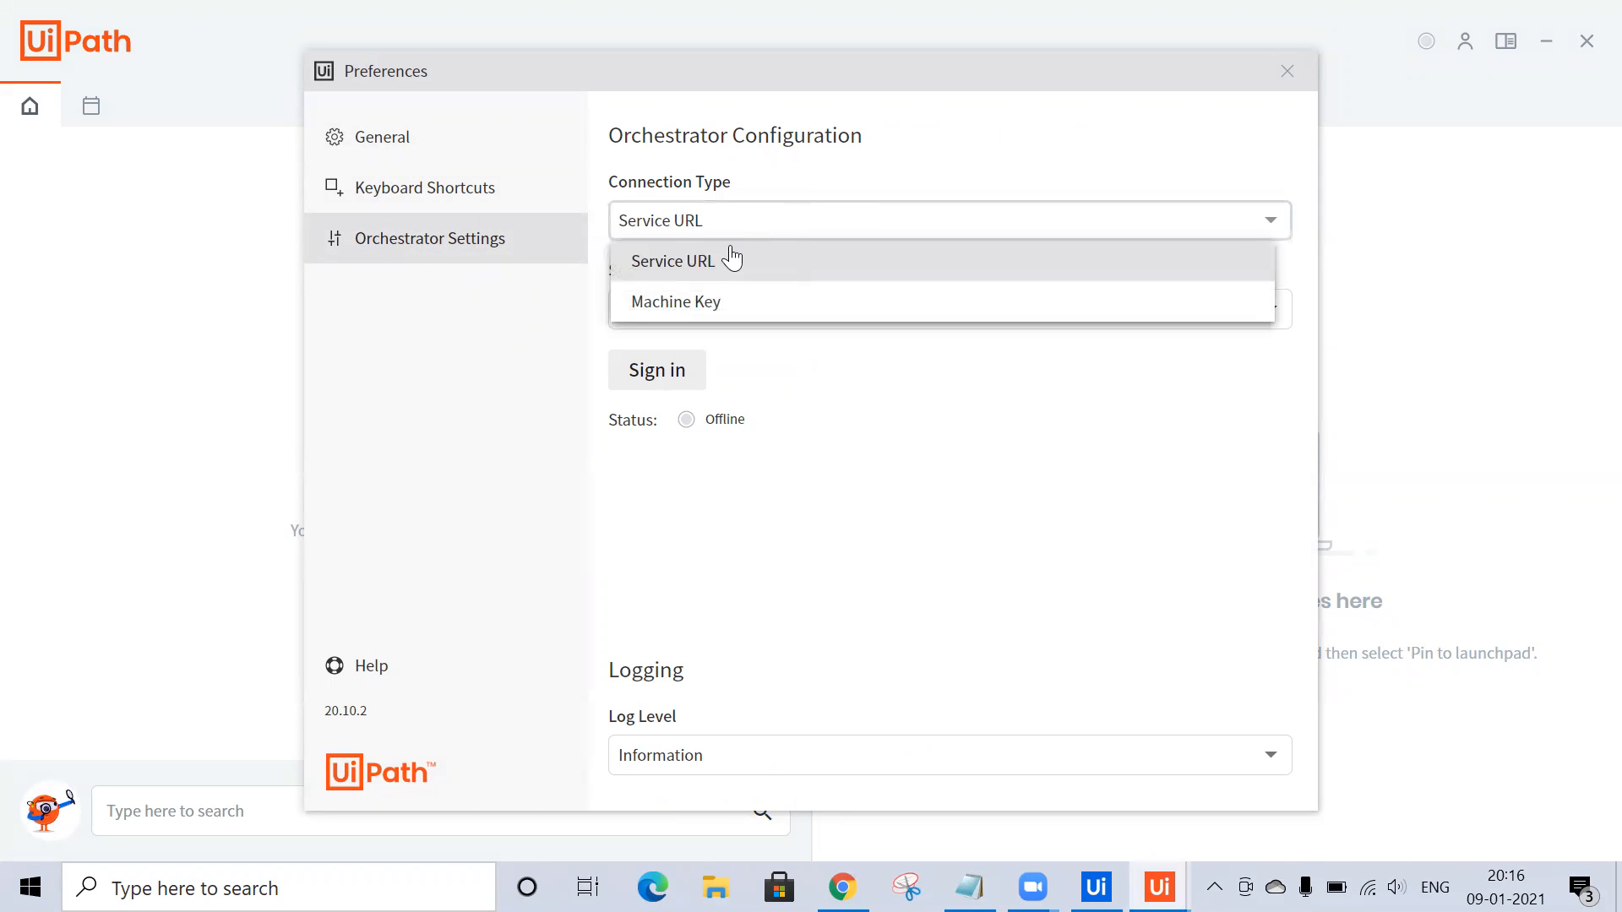
click(727, 303)
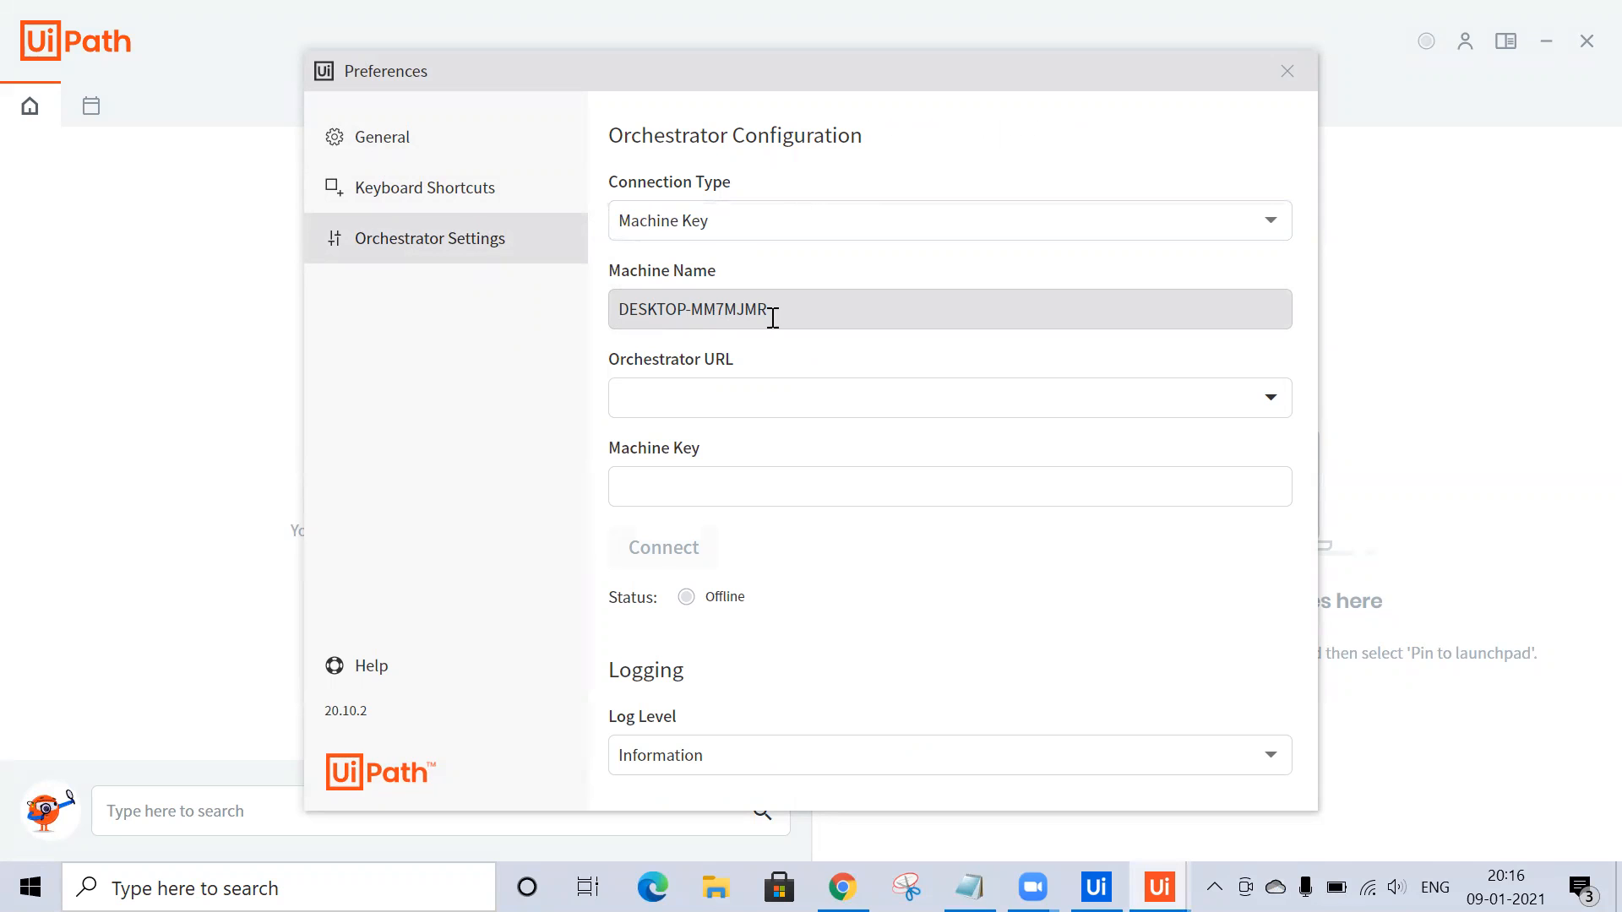
click(719, 390)
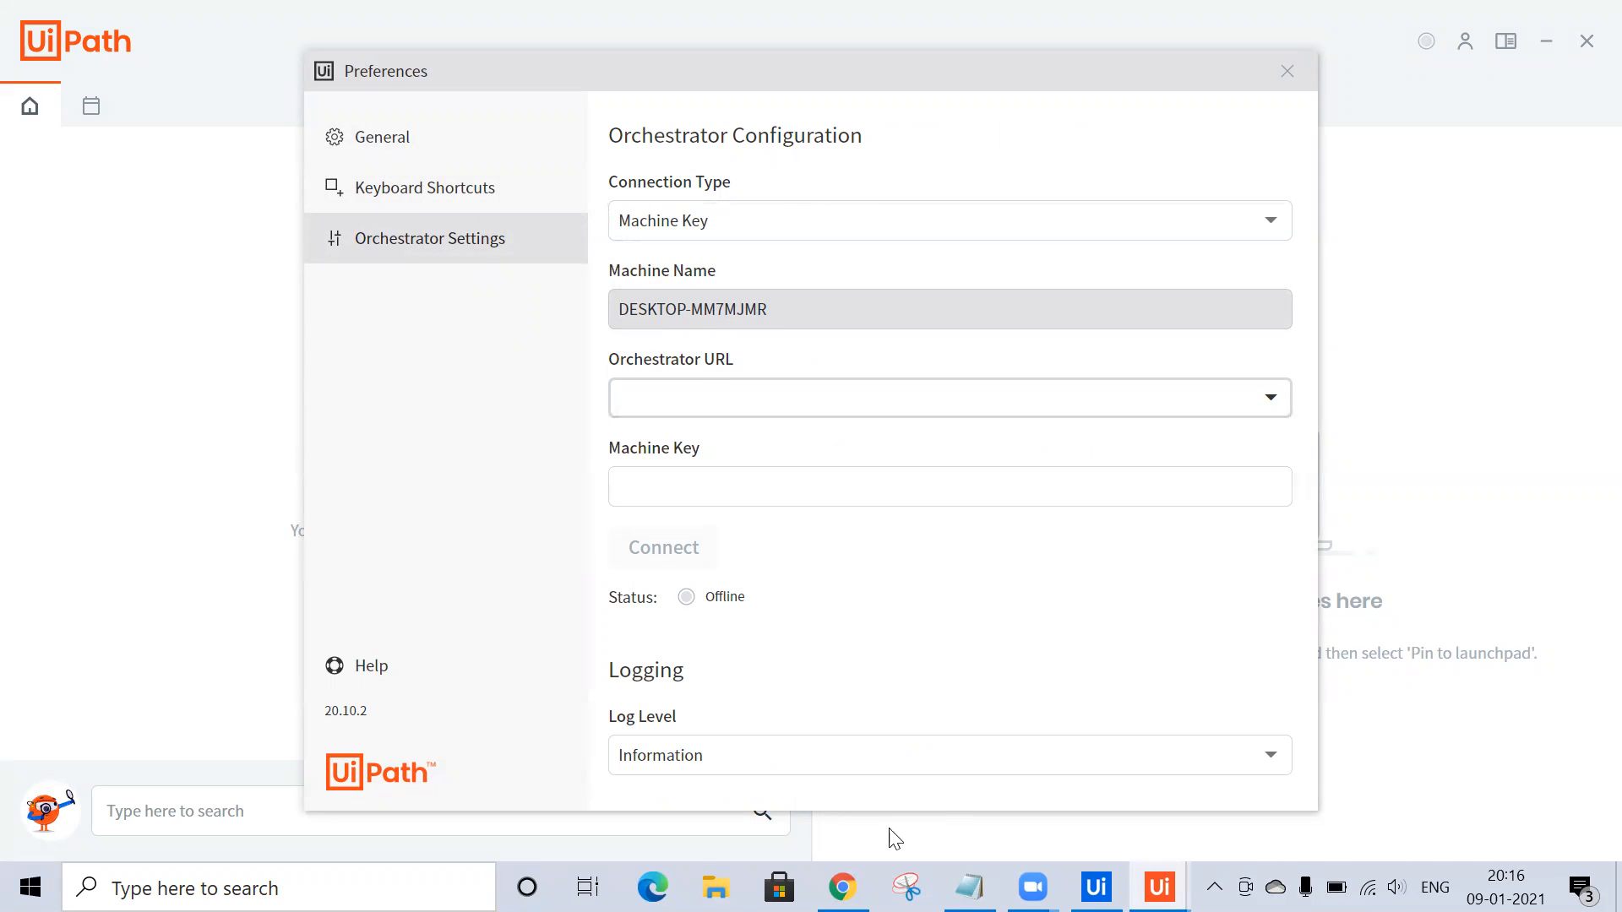
click(842, 887)
Copy the cloud Orchestrator address up to orchestrator_/ from Chrome into Assistant's Orchestrator URL field
click(345, 68)
click(243, 67)
drag(178, 66, 709, 66)
key(ctrl+c)
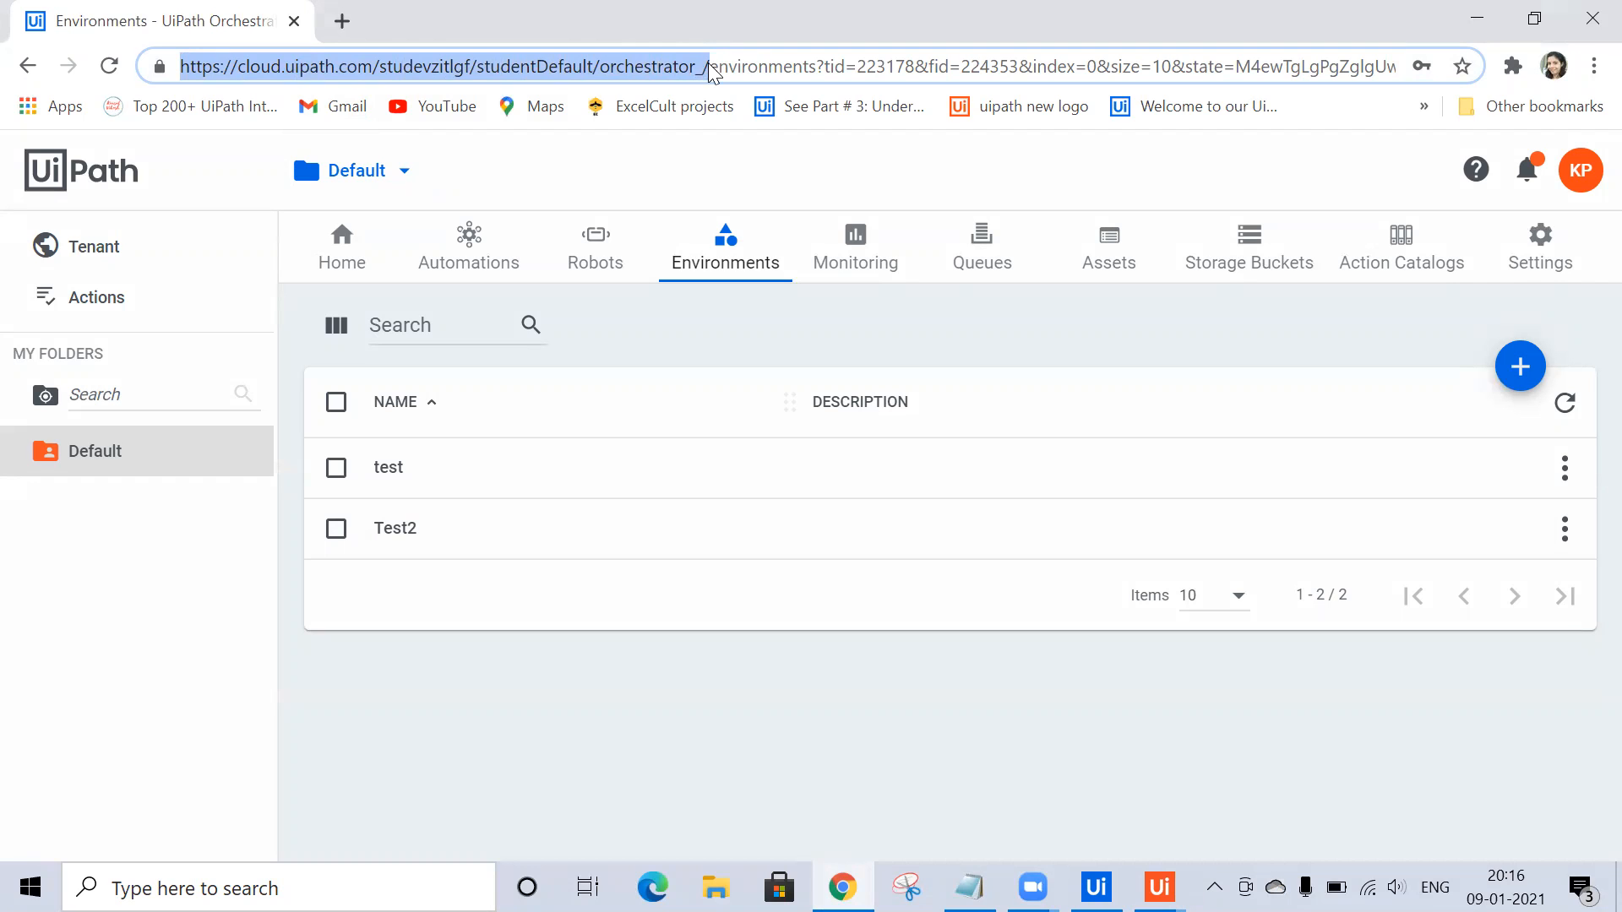
key(alt+Tab)
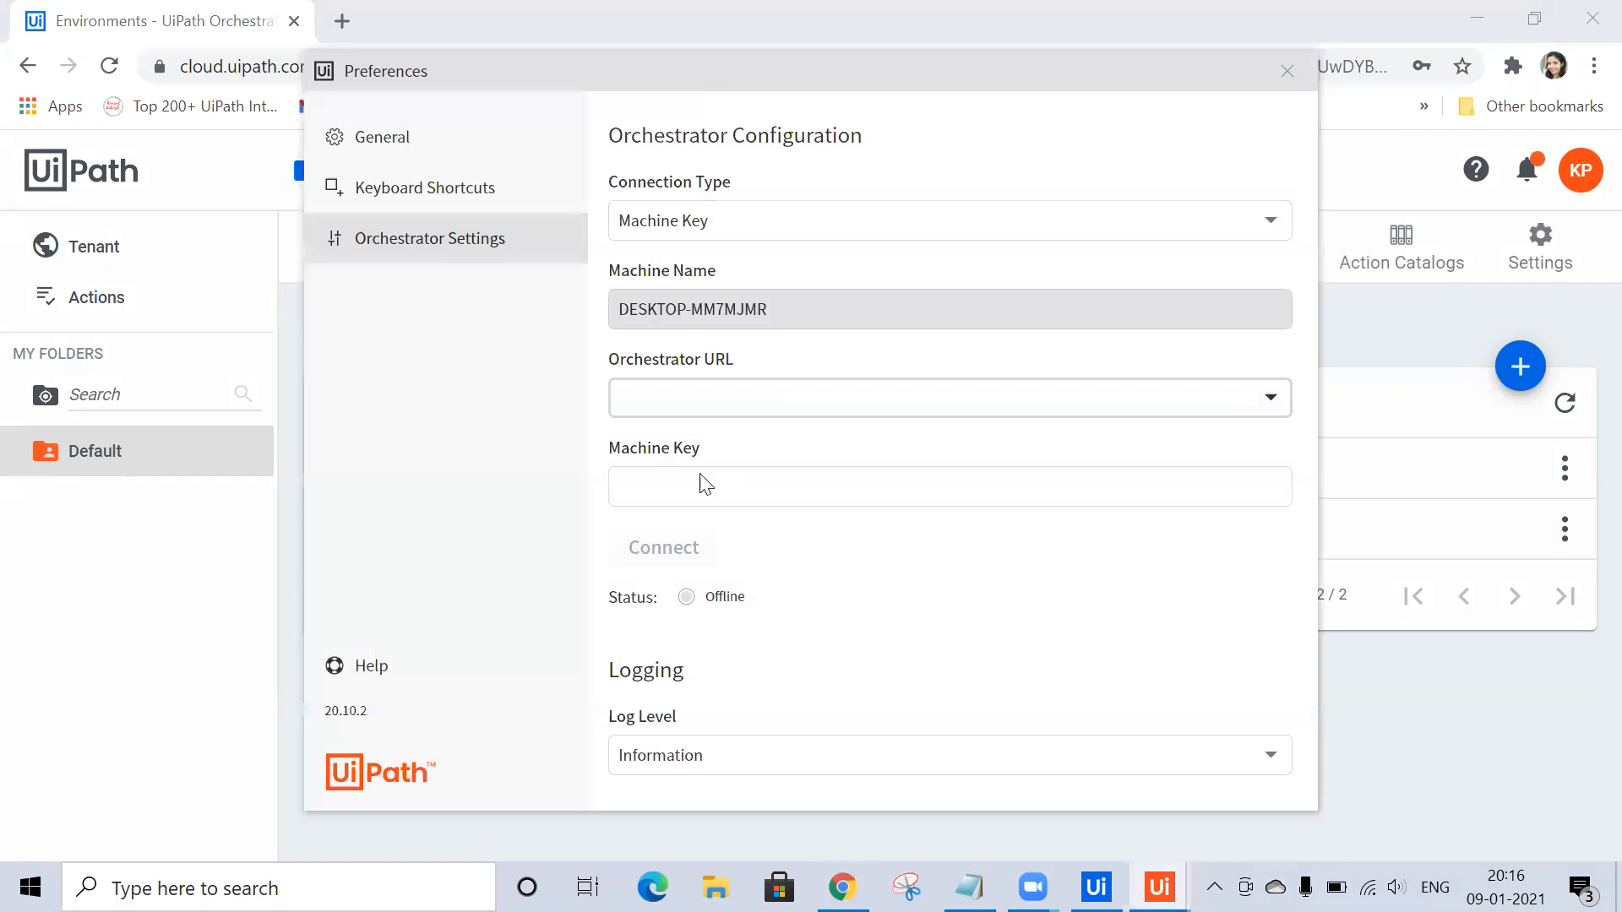
click(667, 389)
key(ctrl+v)
Dismiss the URL suggestions, focus Machine Key, and check the Notepad setup notes before returning to Chrome
click(948, 543)
click(657, 480)
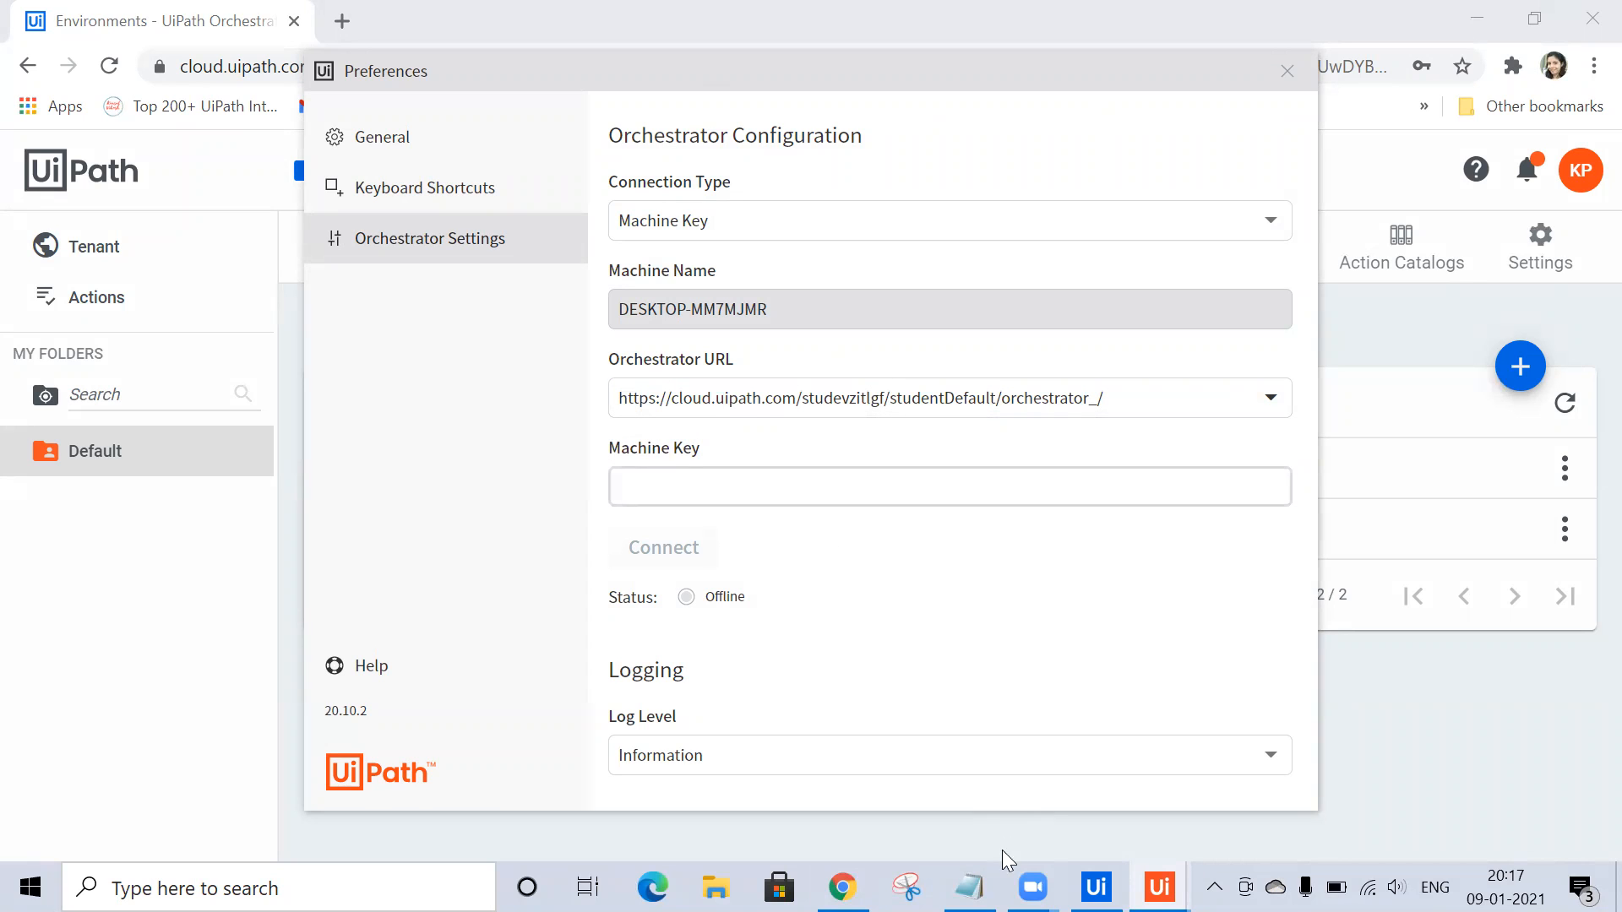
click(969, 887)
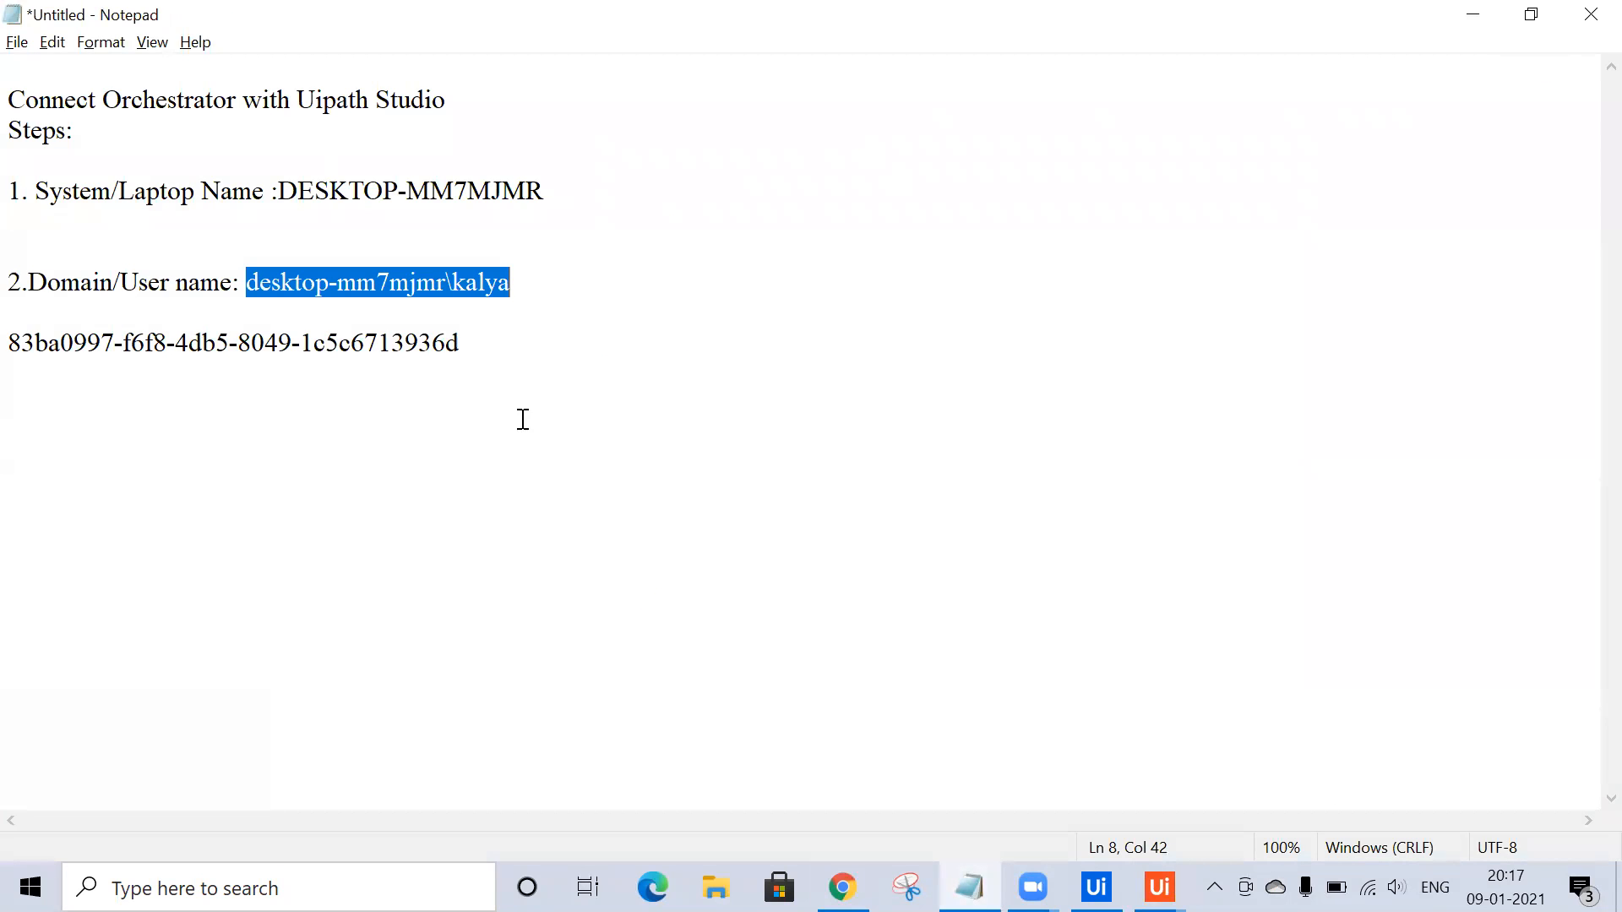
key(alt+Tab)
click(842, 887)
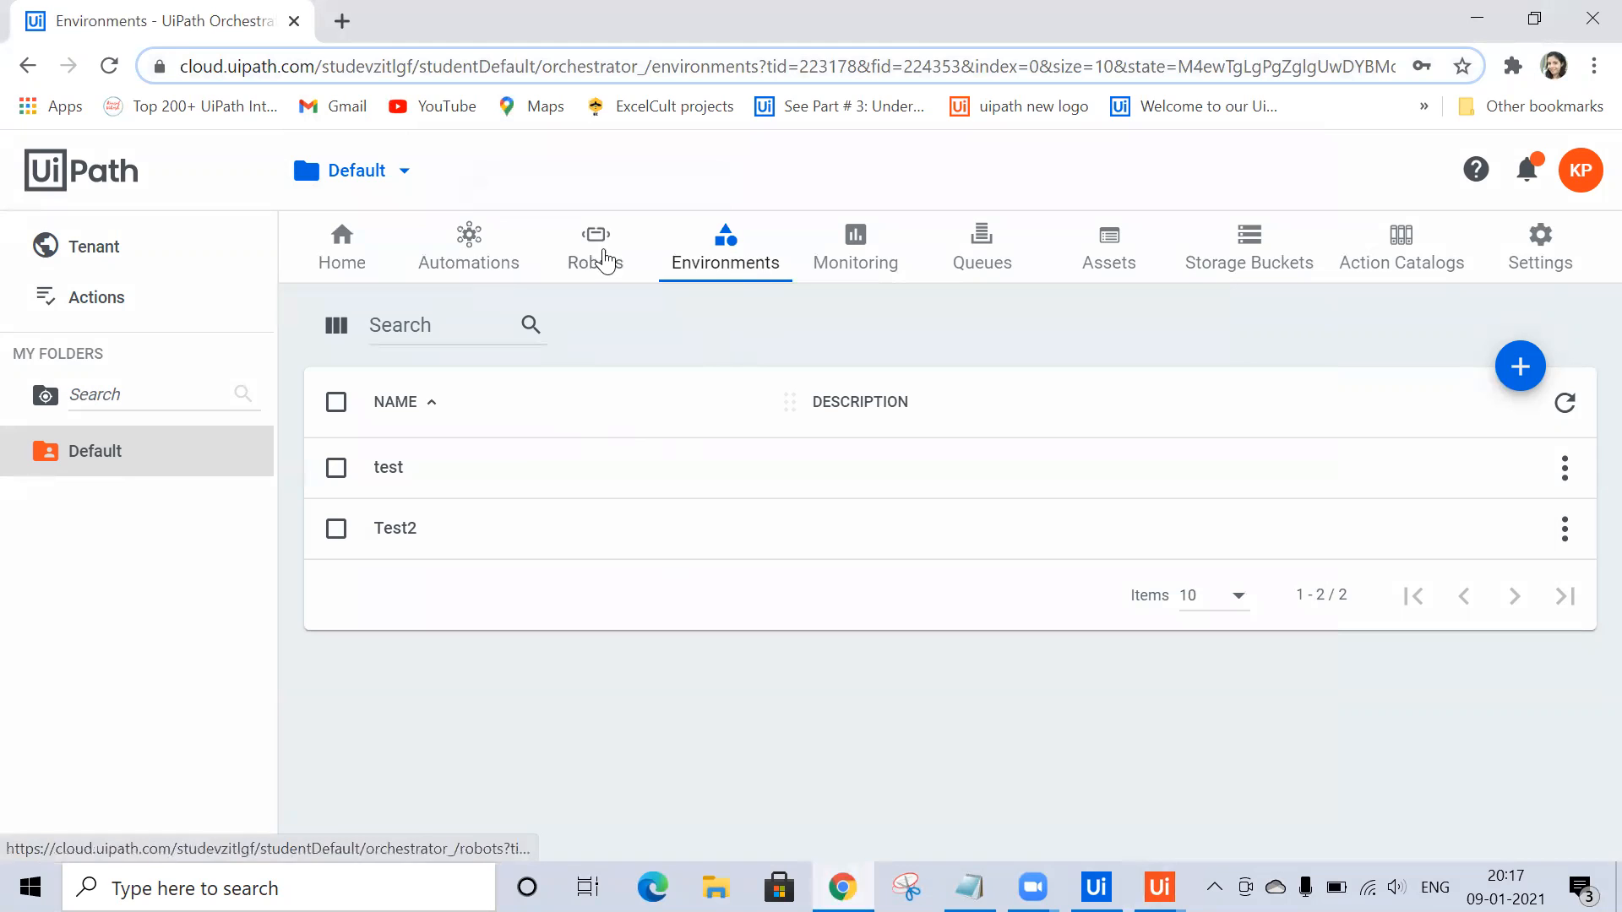
Copy DESKTOP-MM7MJMR's machine key from Tenant > Machines, paste it into Assistant, and connect
click(180, 262)
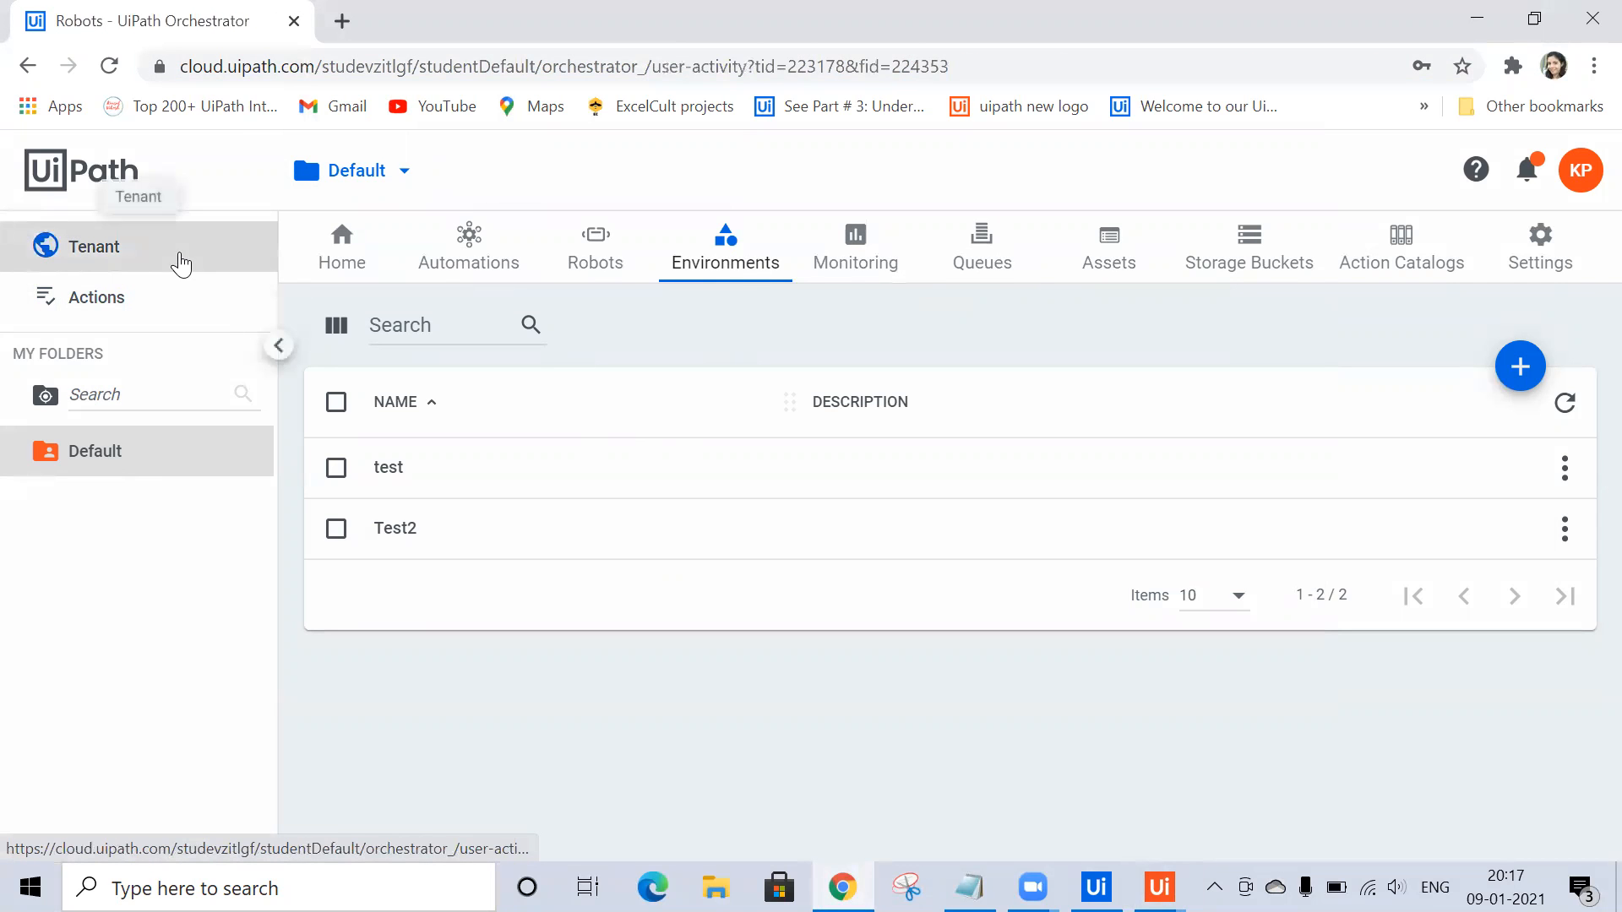
click(895, 262)
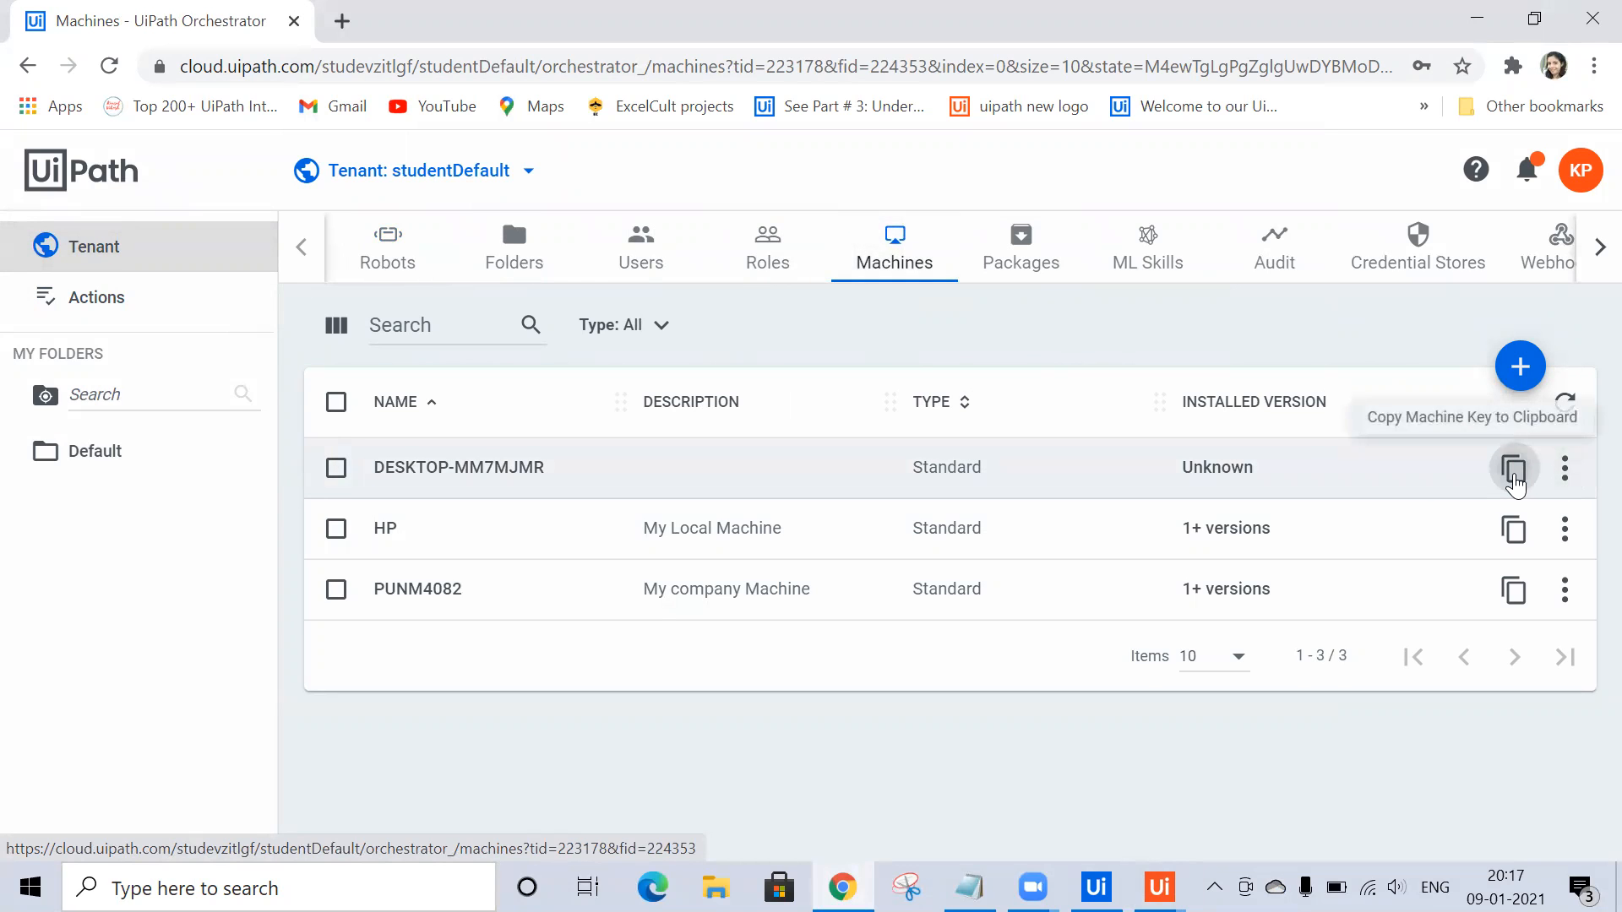
click(1513, 470)
key(alt+Tab)
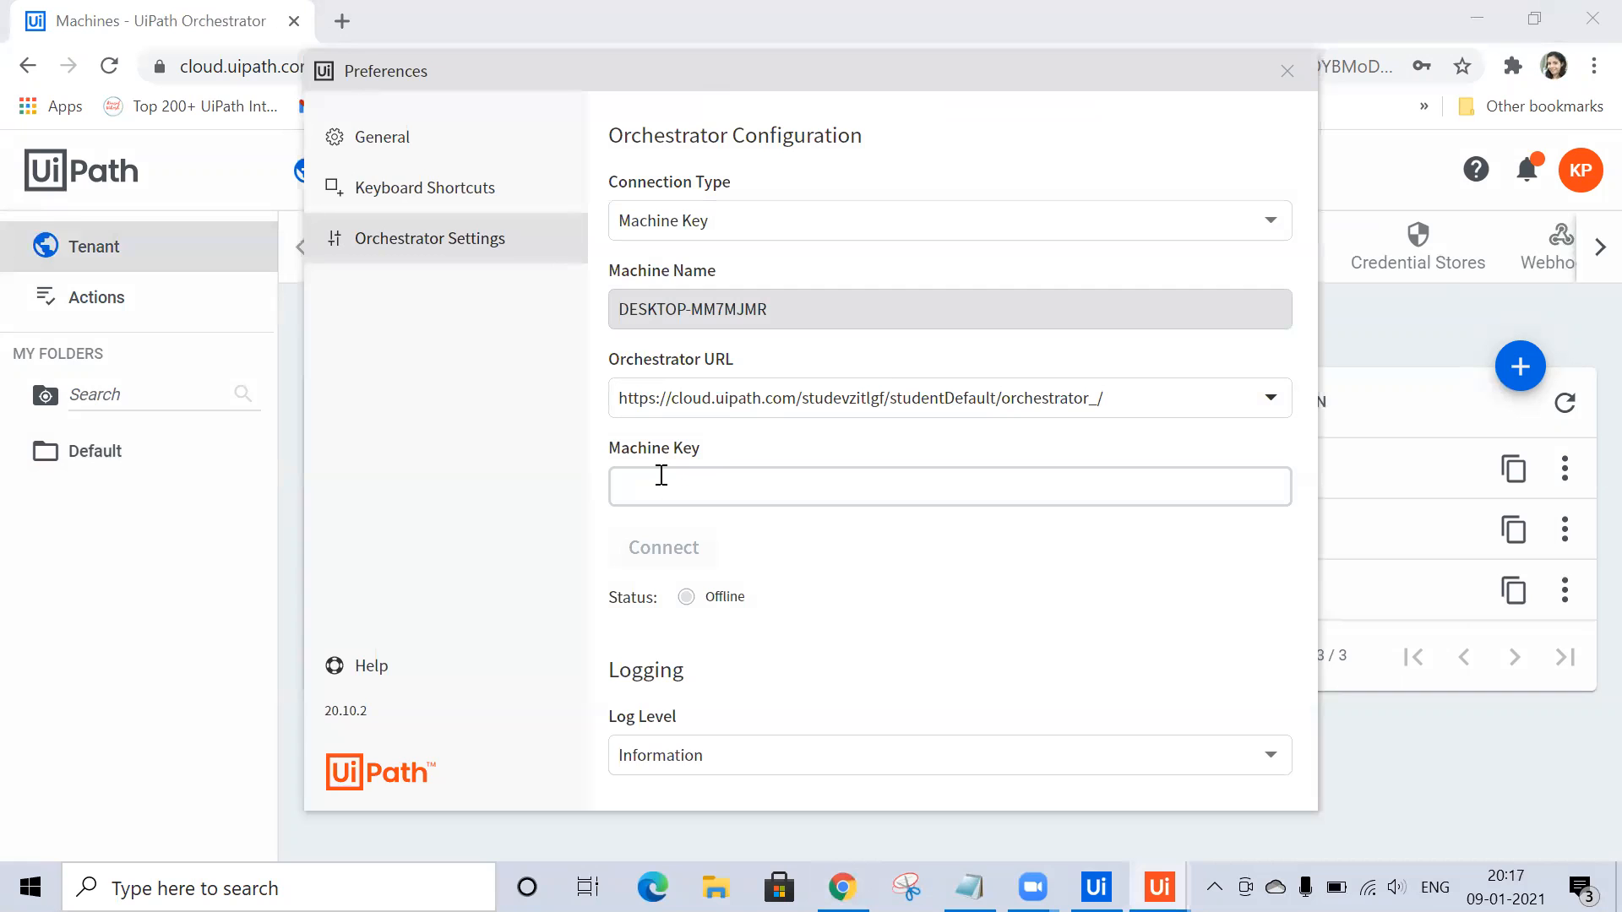
key(ctrl+v)
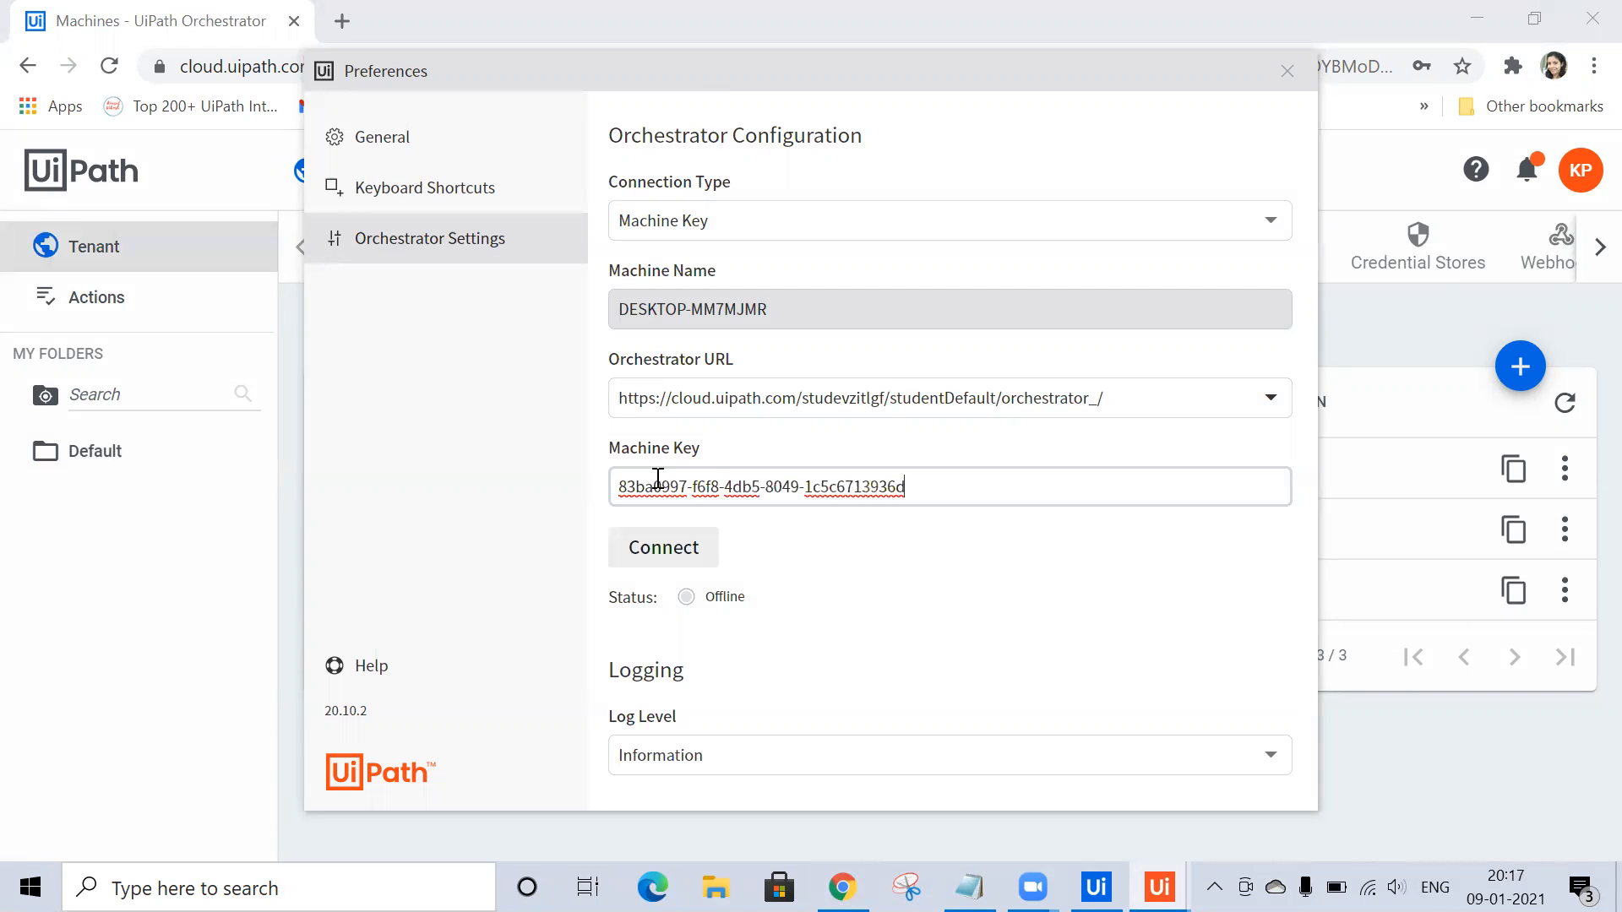
click(682, 554)
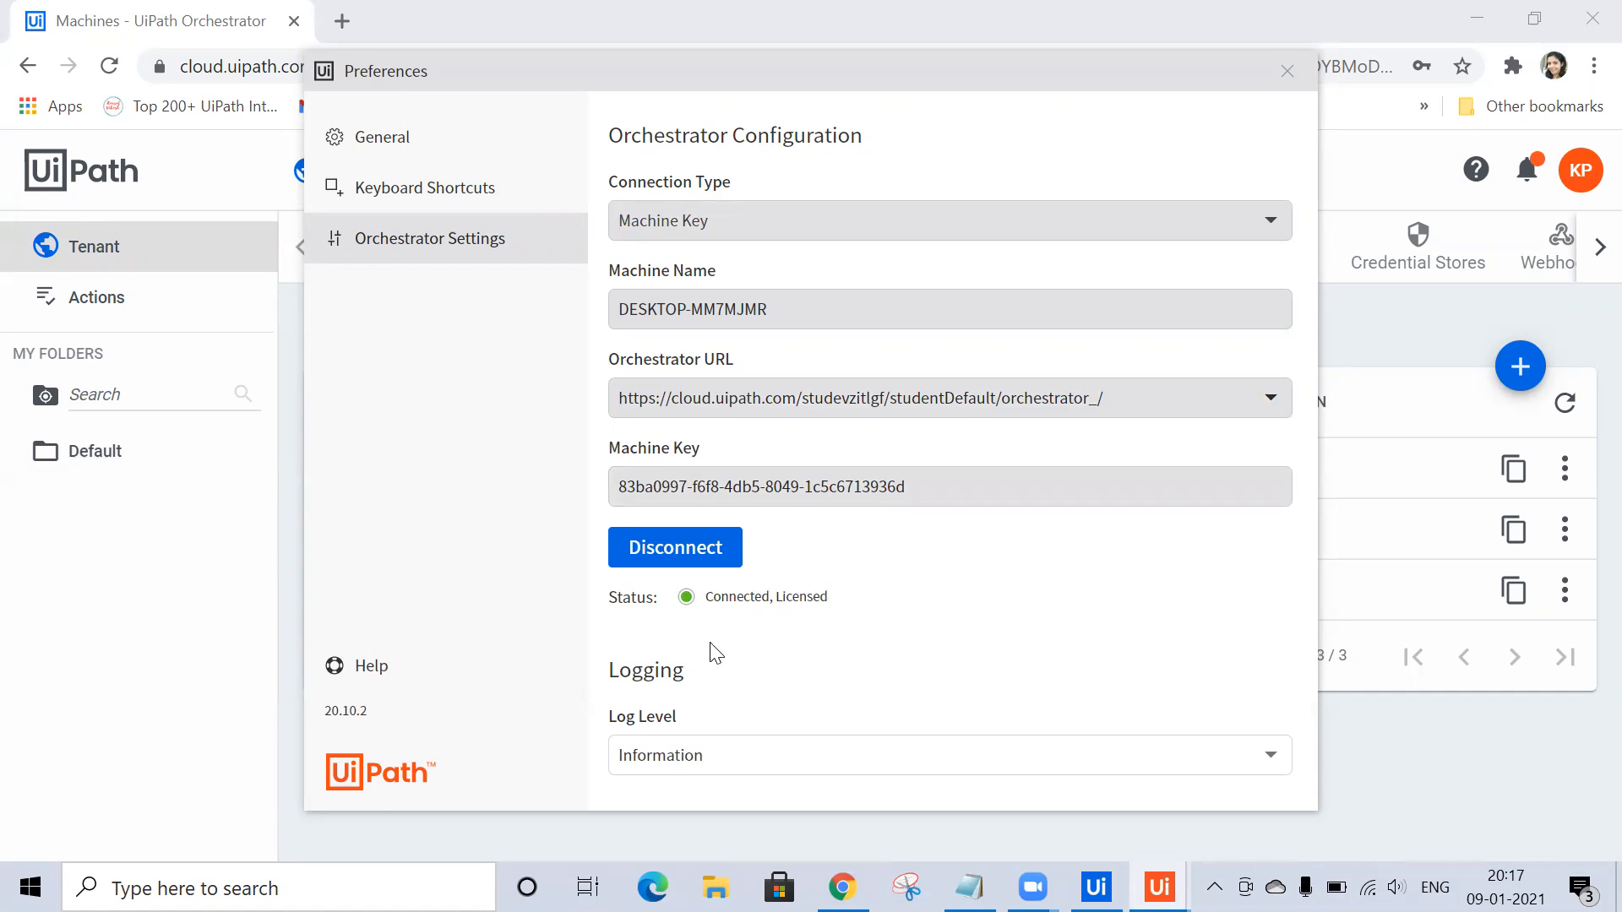
mouse_move(689, 601)
Refresh the machines list and check the Default folder's Robots tab, where My_Robo shows Available
click(843, 887)
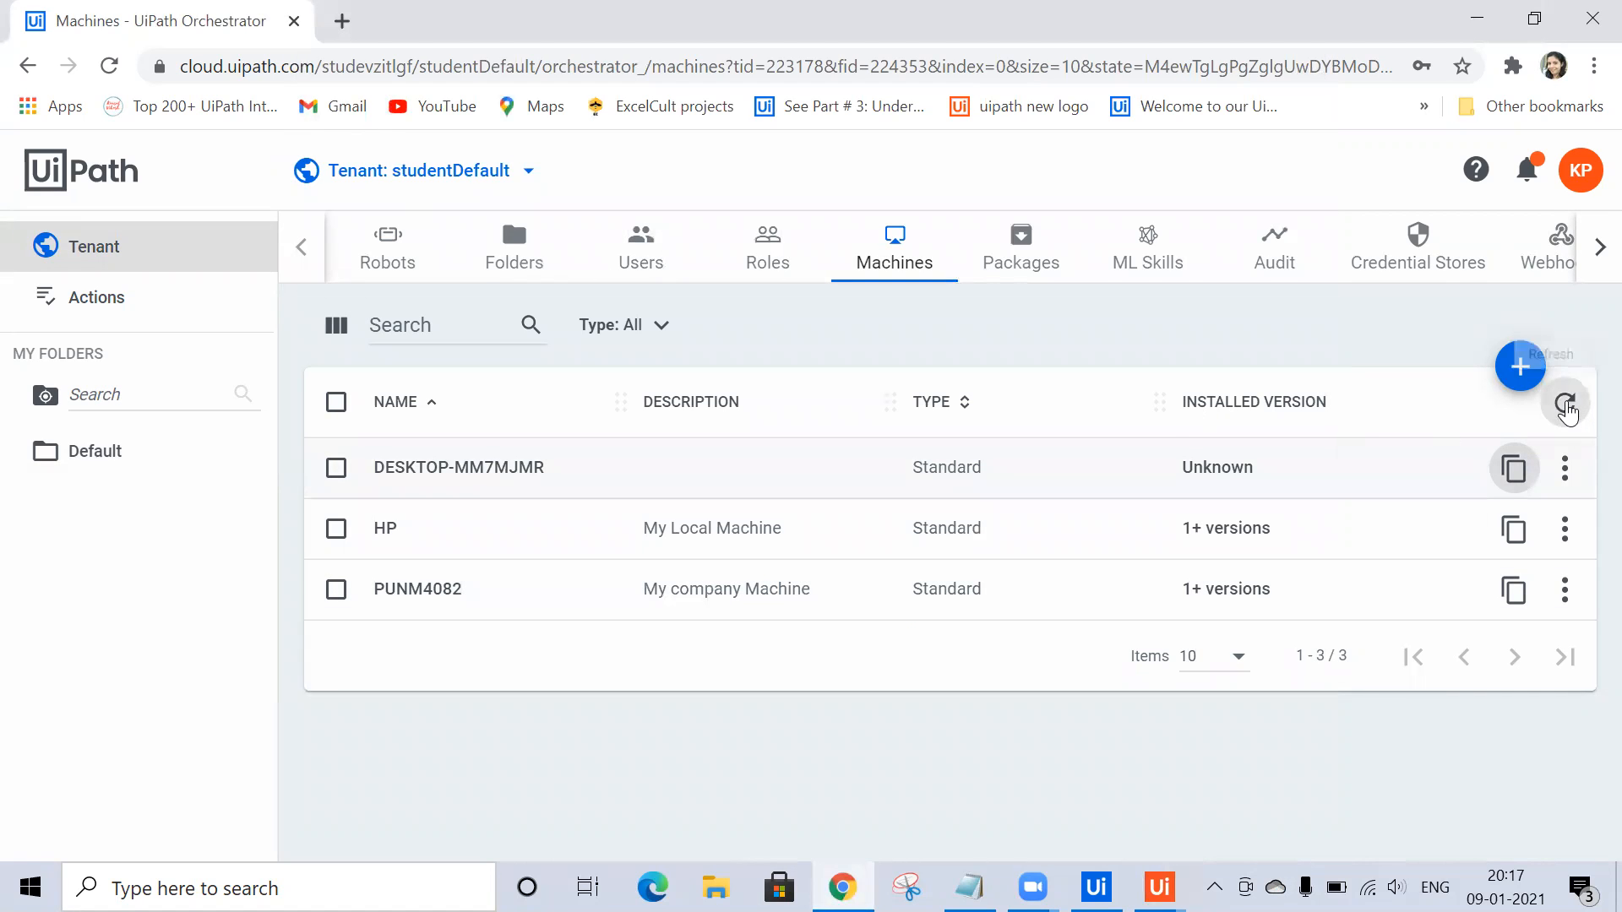
click(1565, 404)
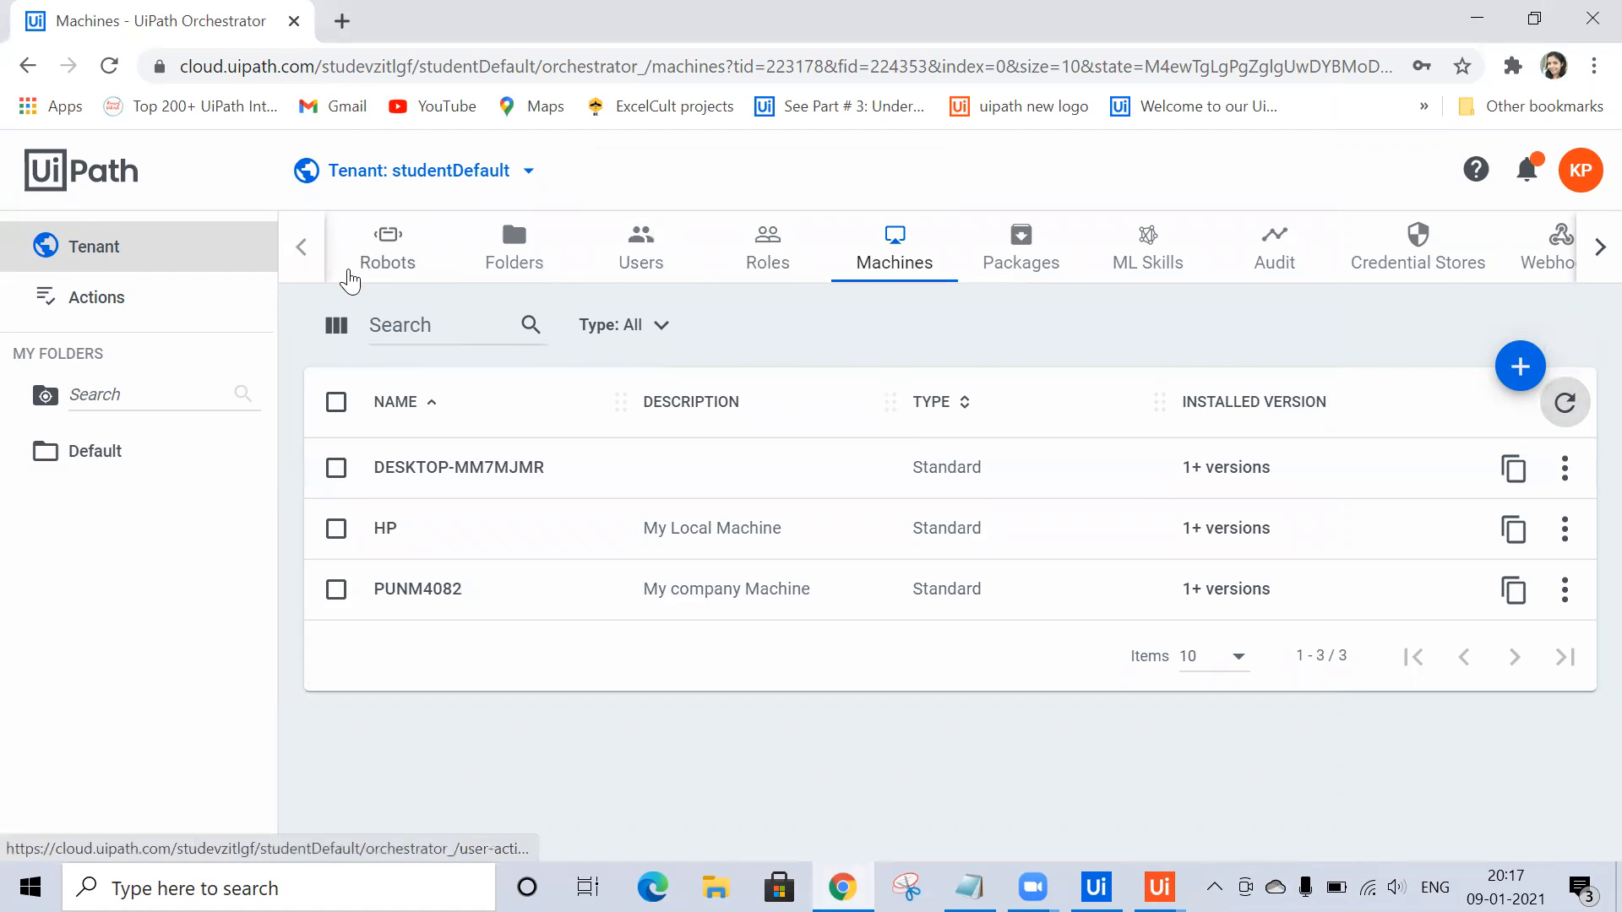
click(378, 253)
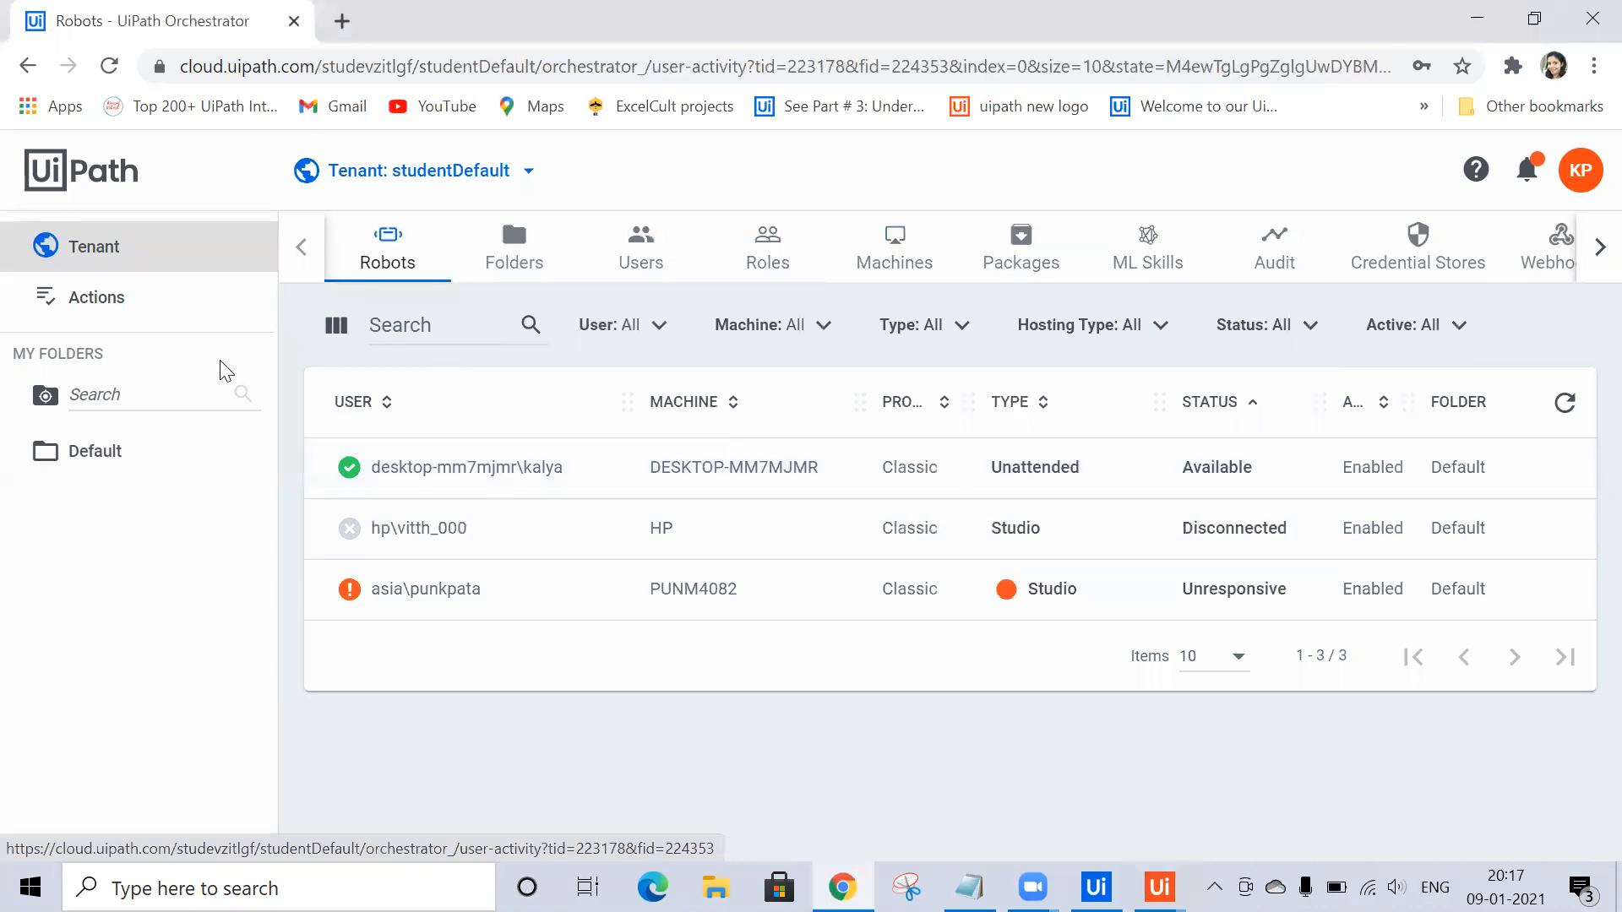
click(122, 463)
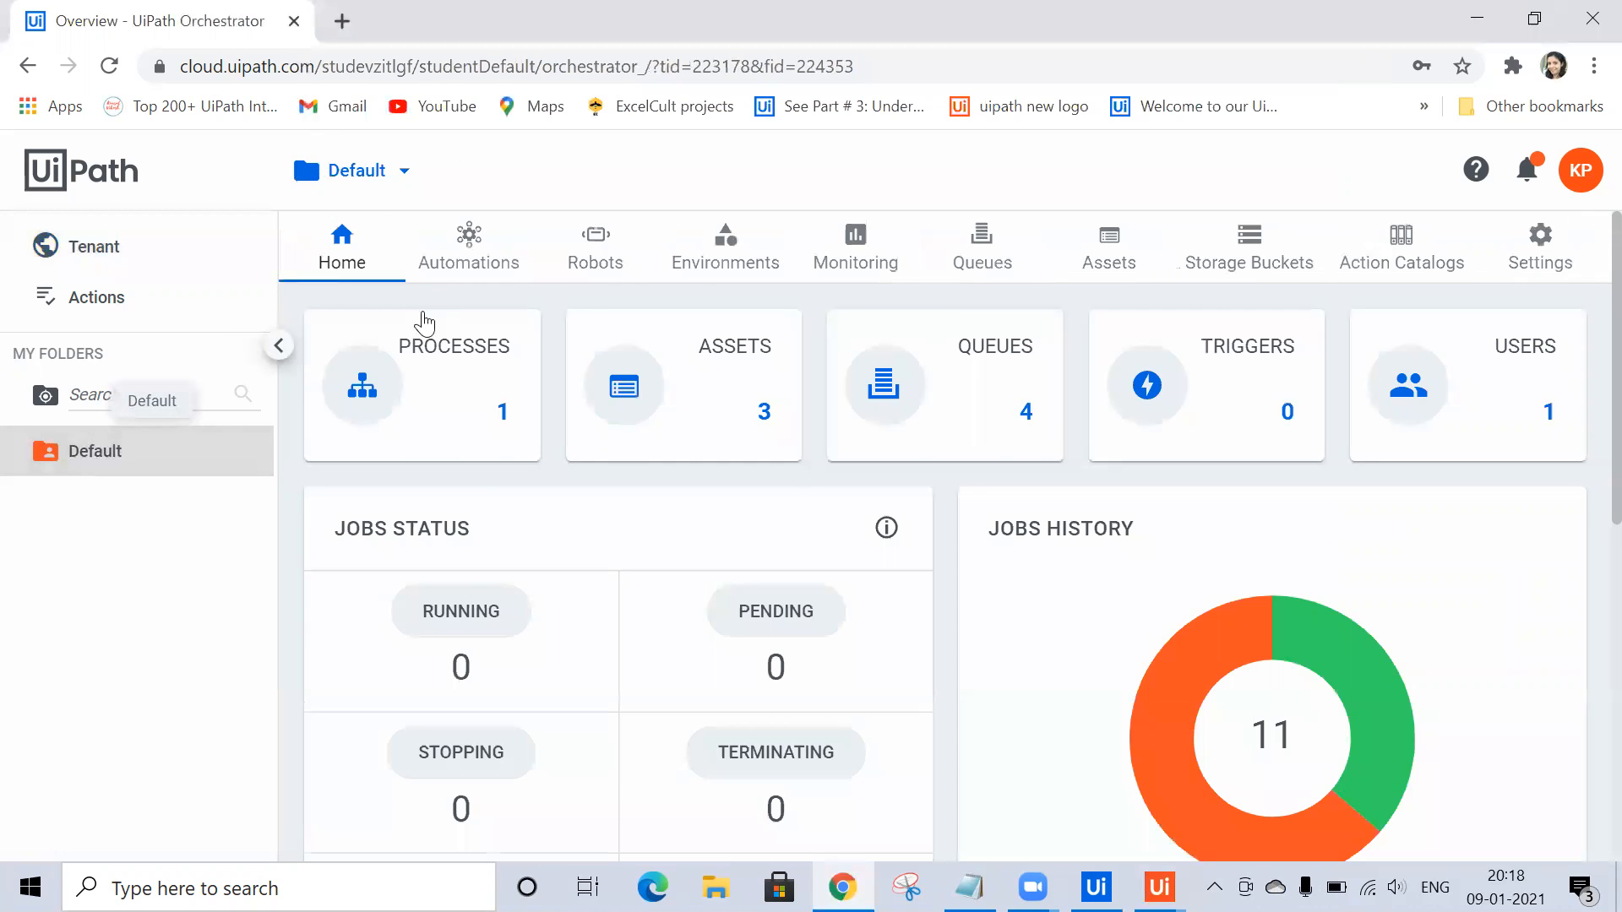
click(587, 264)
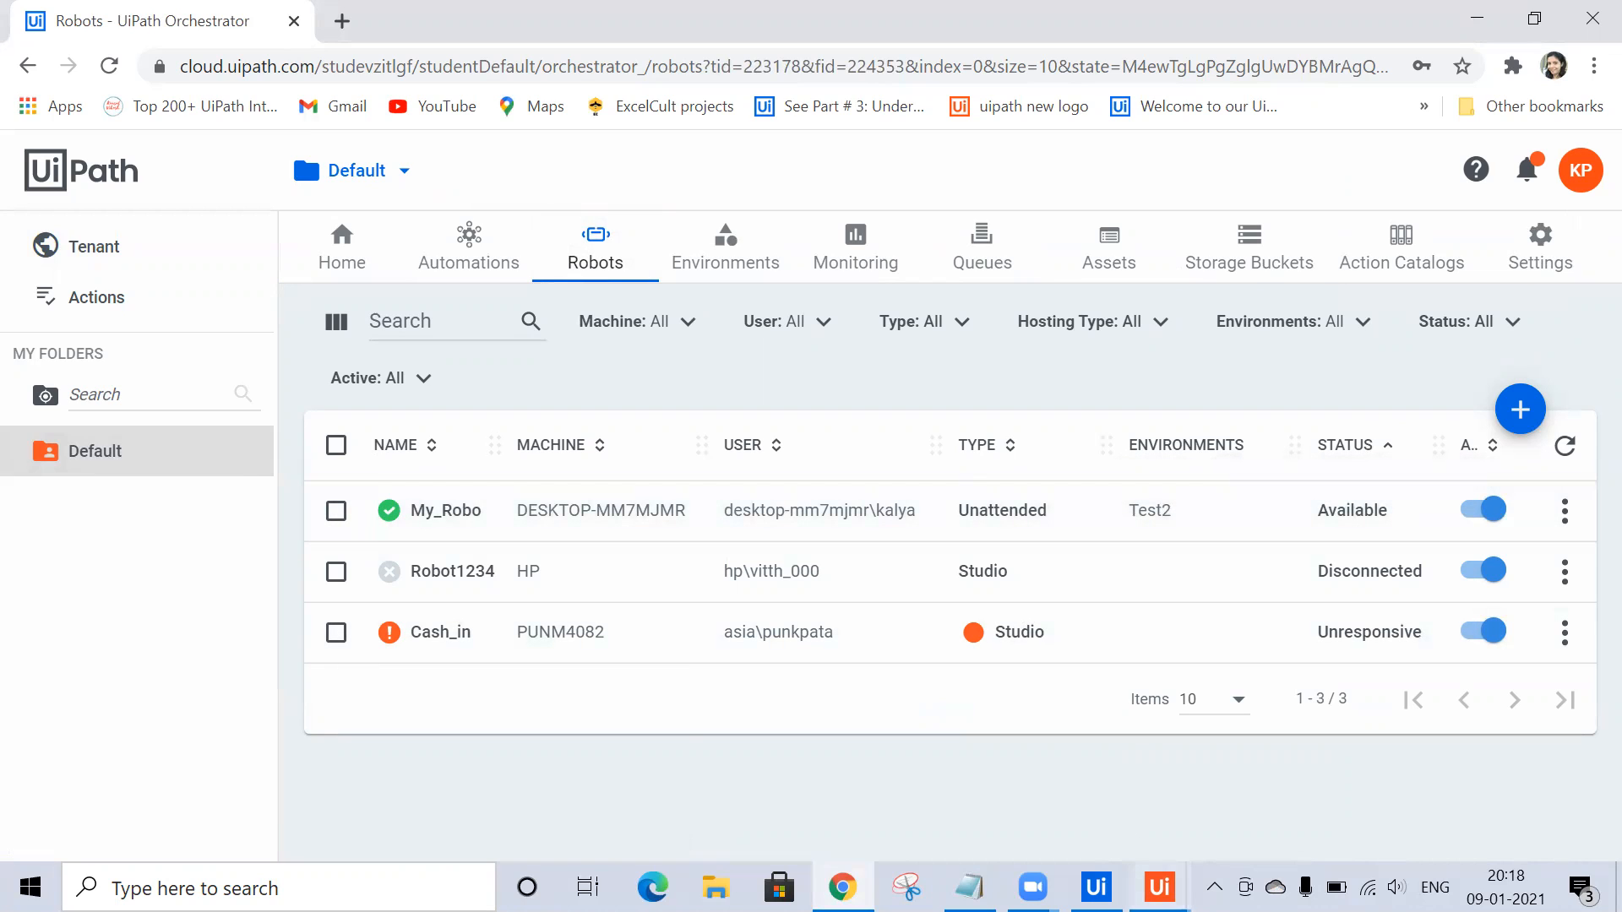
Check UiPath Assistant's green status dot confirming the connection to Orchestrator
mouse_move(1159, 886)
click(1105, 790)
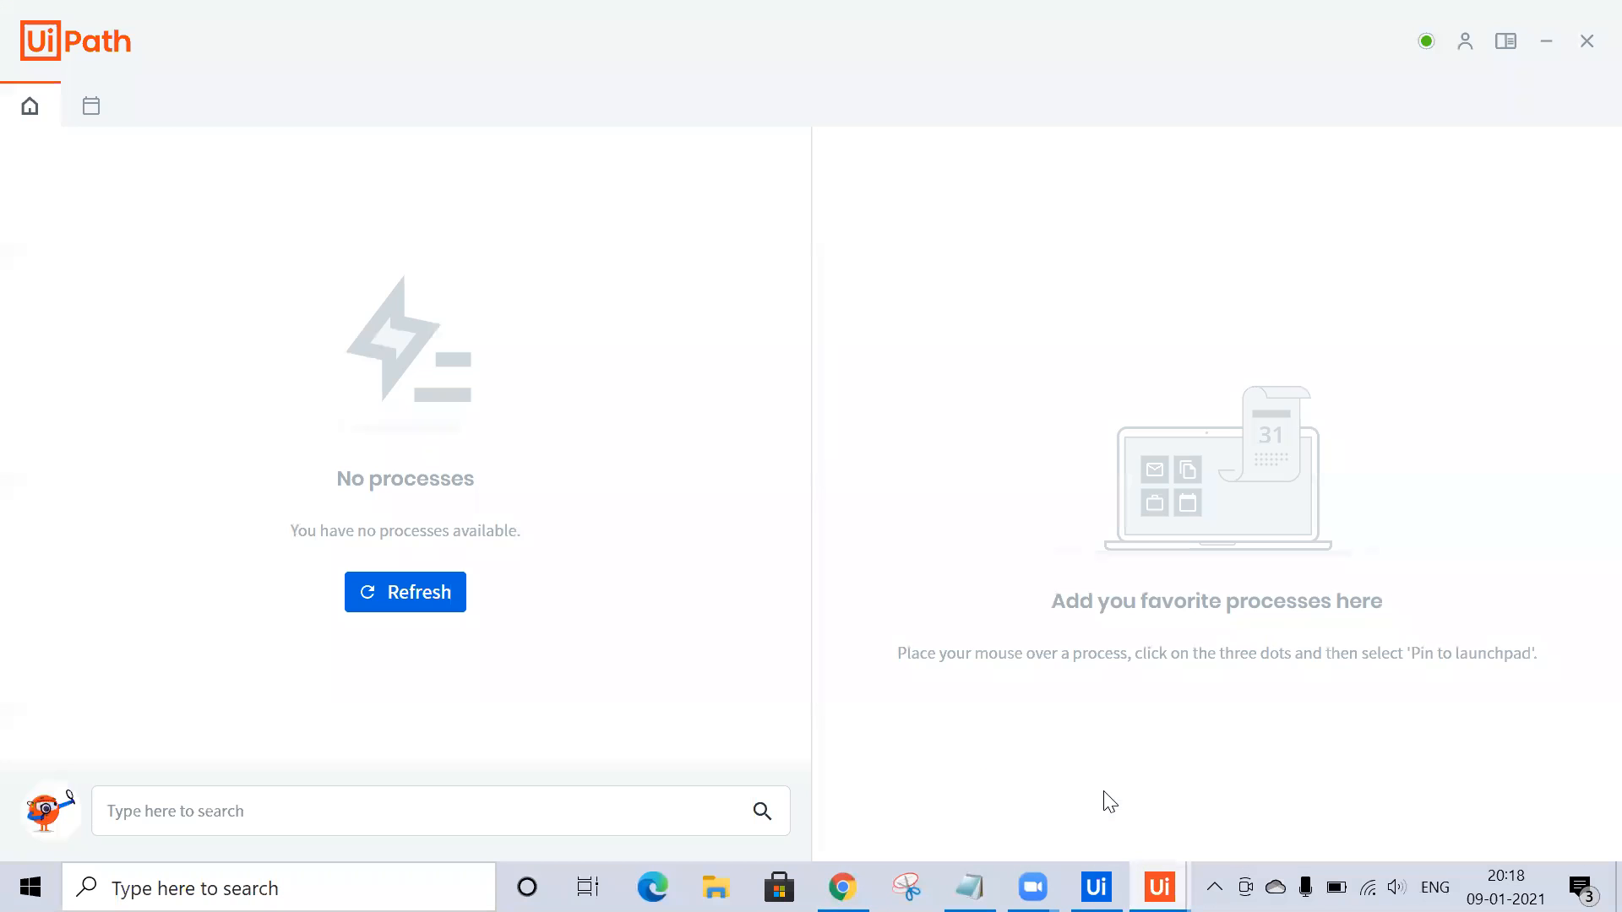
mouse_move(1426, 43)
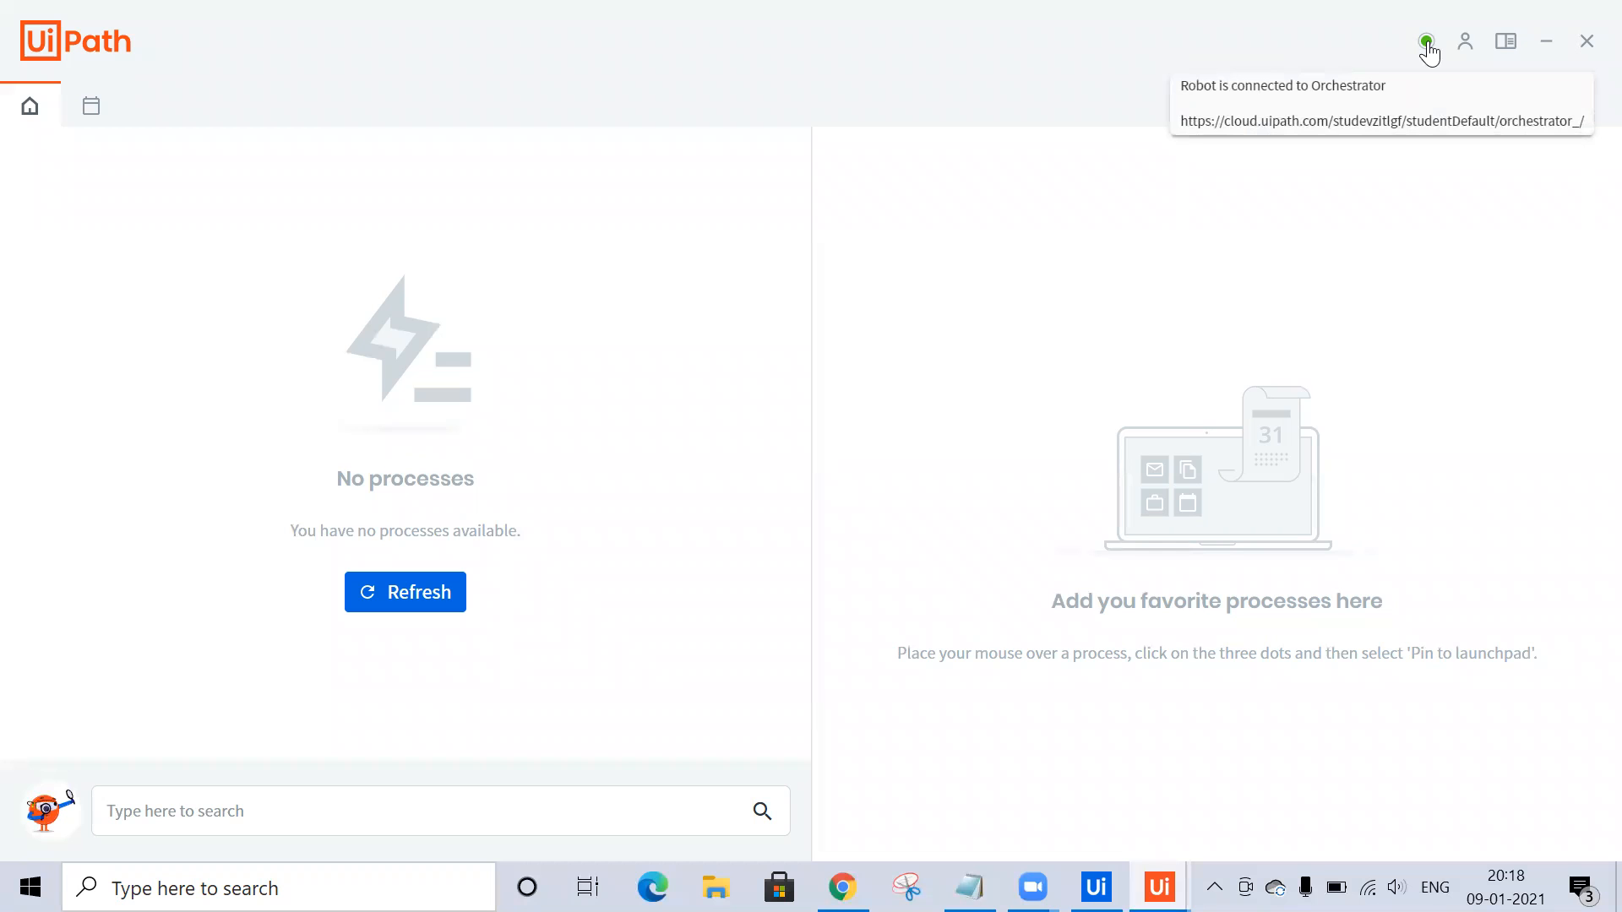
Check the Exception_Handling project's status bar for the Orchestrator Default folder connection
click(1095, 887)
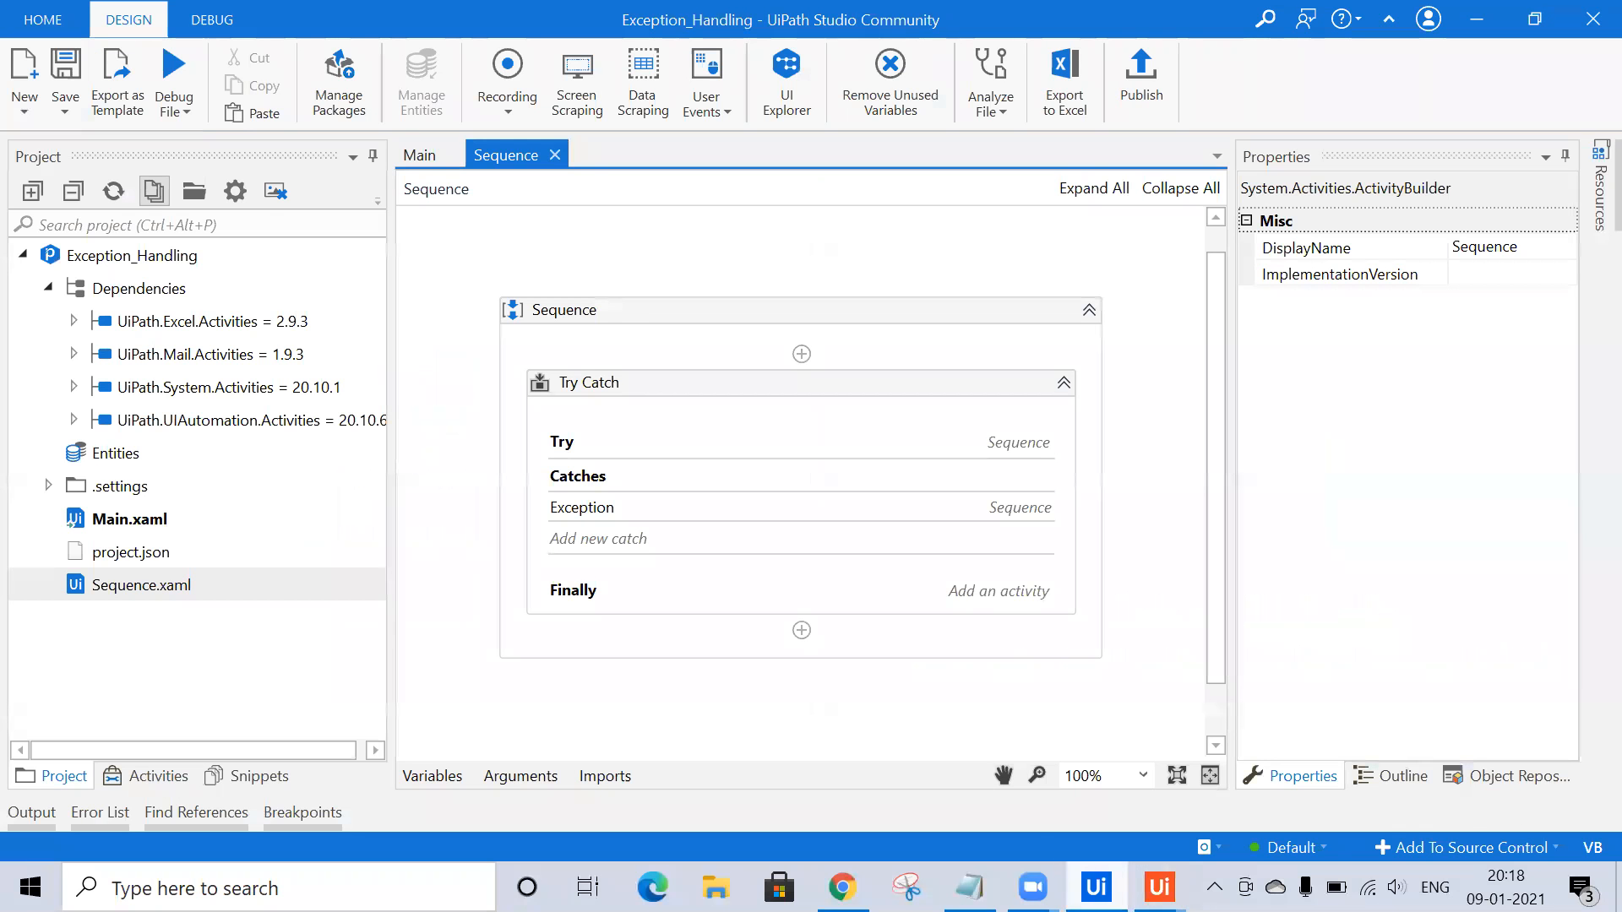
mouse_move(1267, 844)
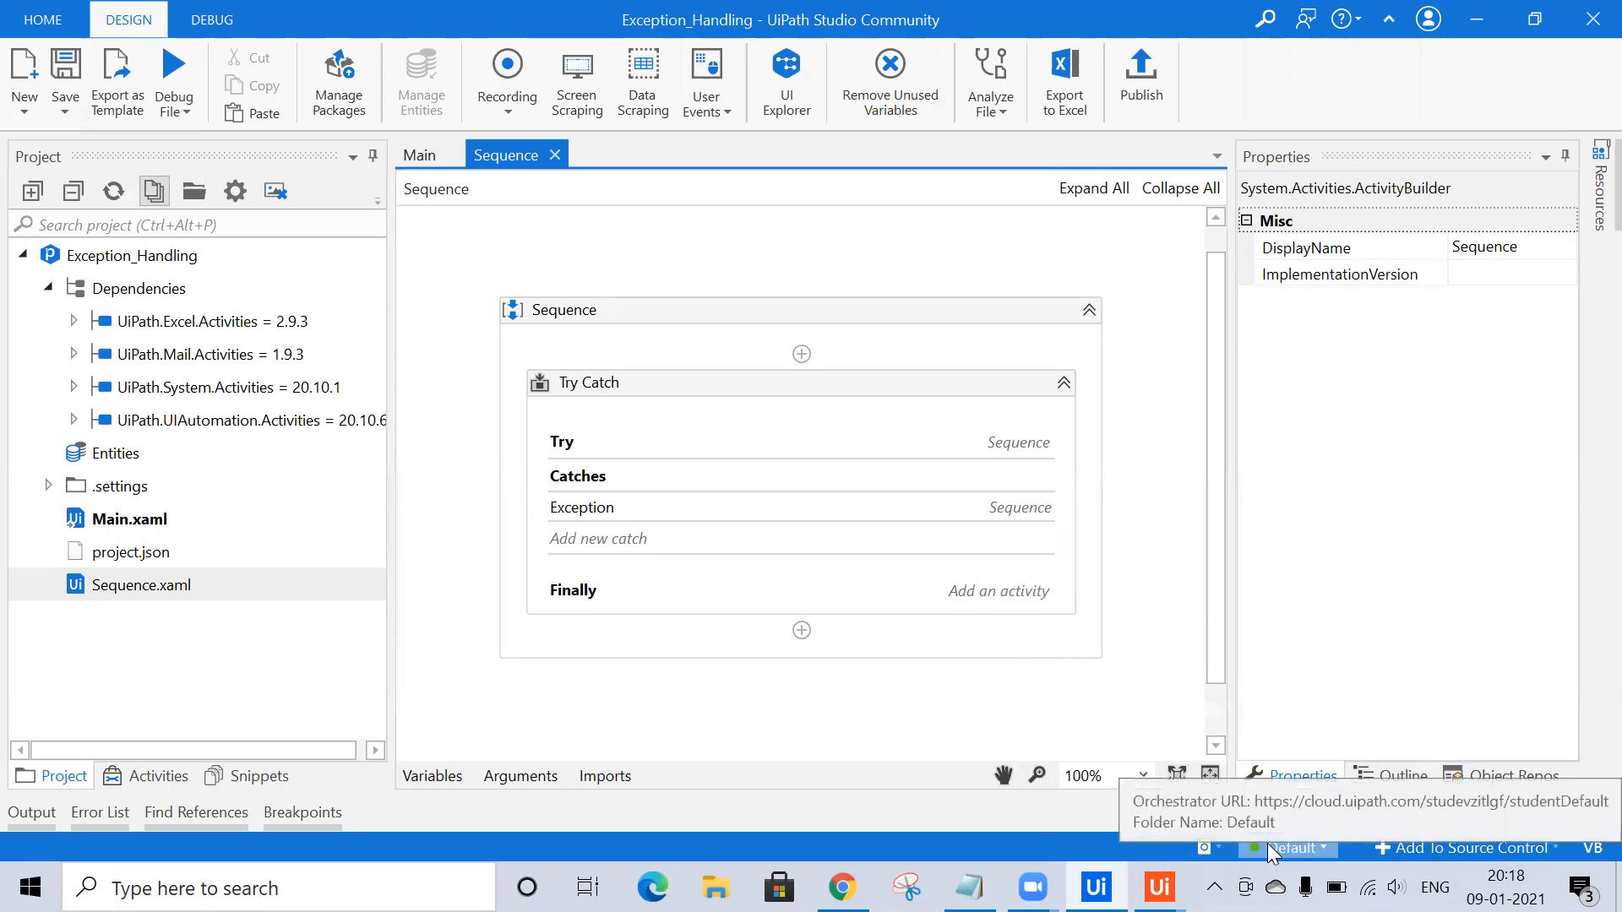